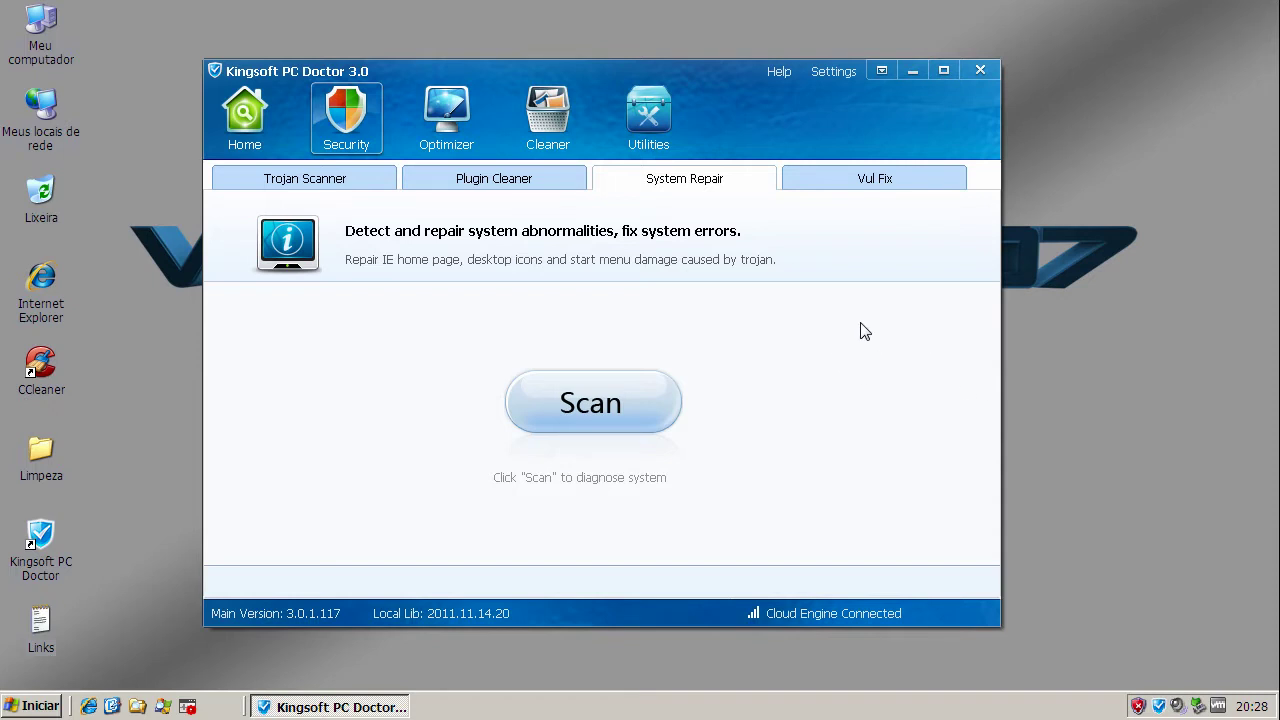
# Look through the Home, Security, Optimizer, Cleaner and Utilities sections to survey the available features.
pyautogui.click(243, 124)
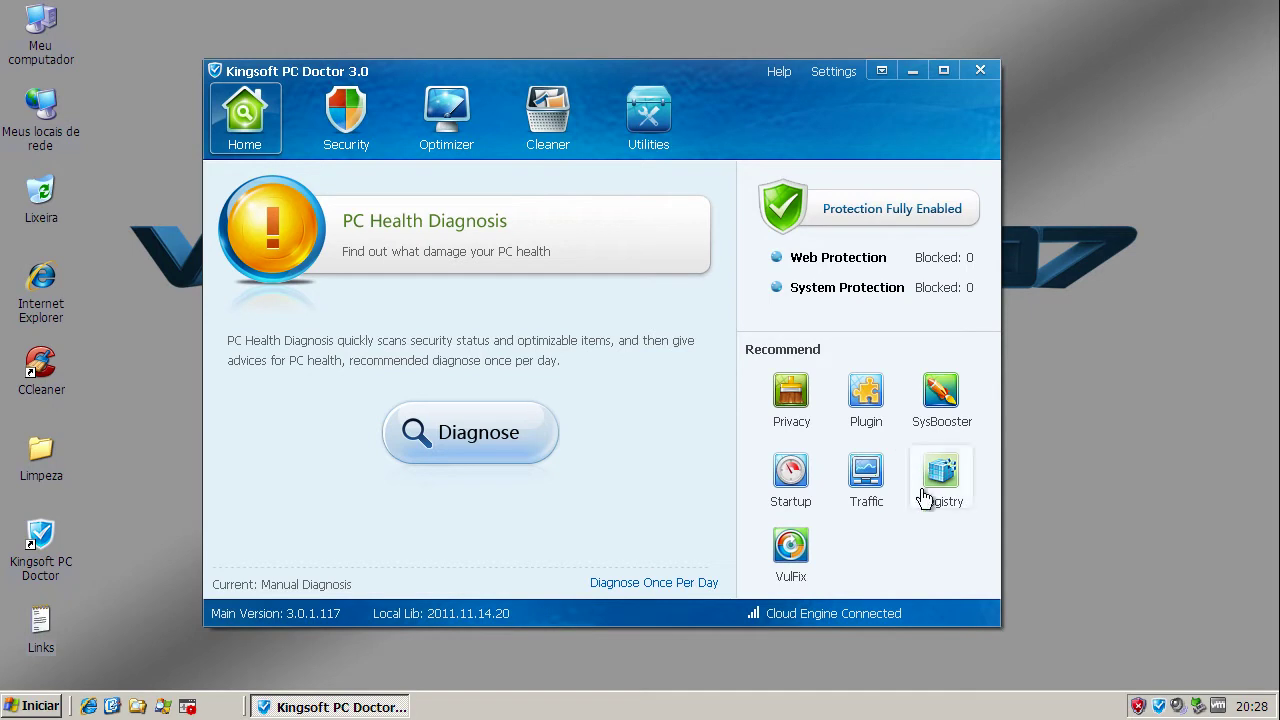
pyautogui.click(469, 127)
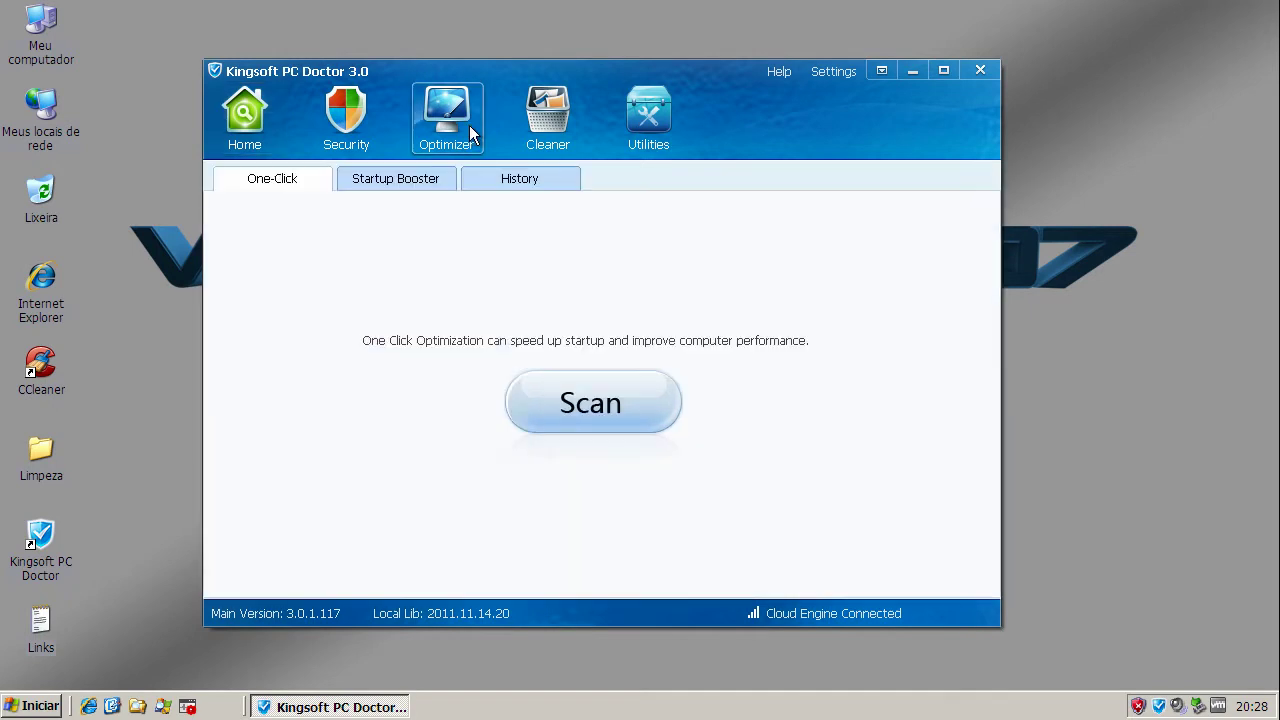
pyautogui.click(558, 125)
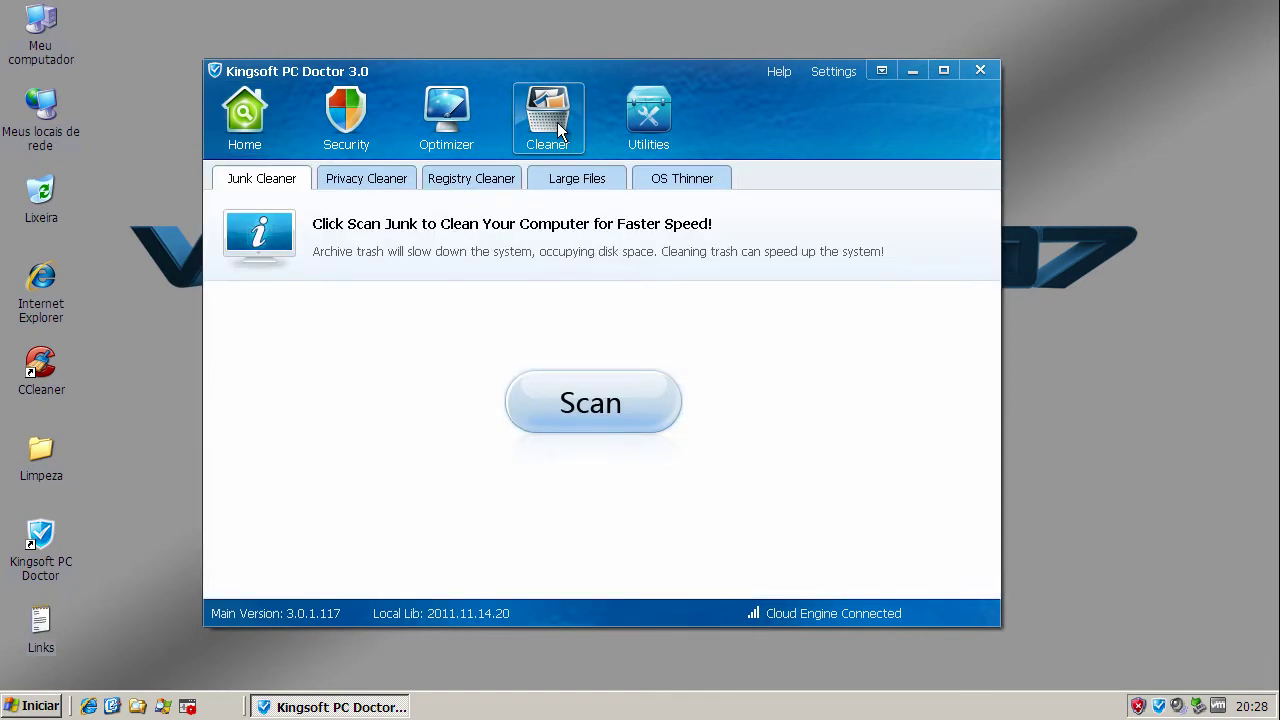
pyautogui.click(457, 130)
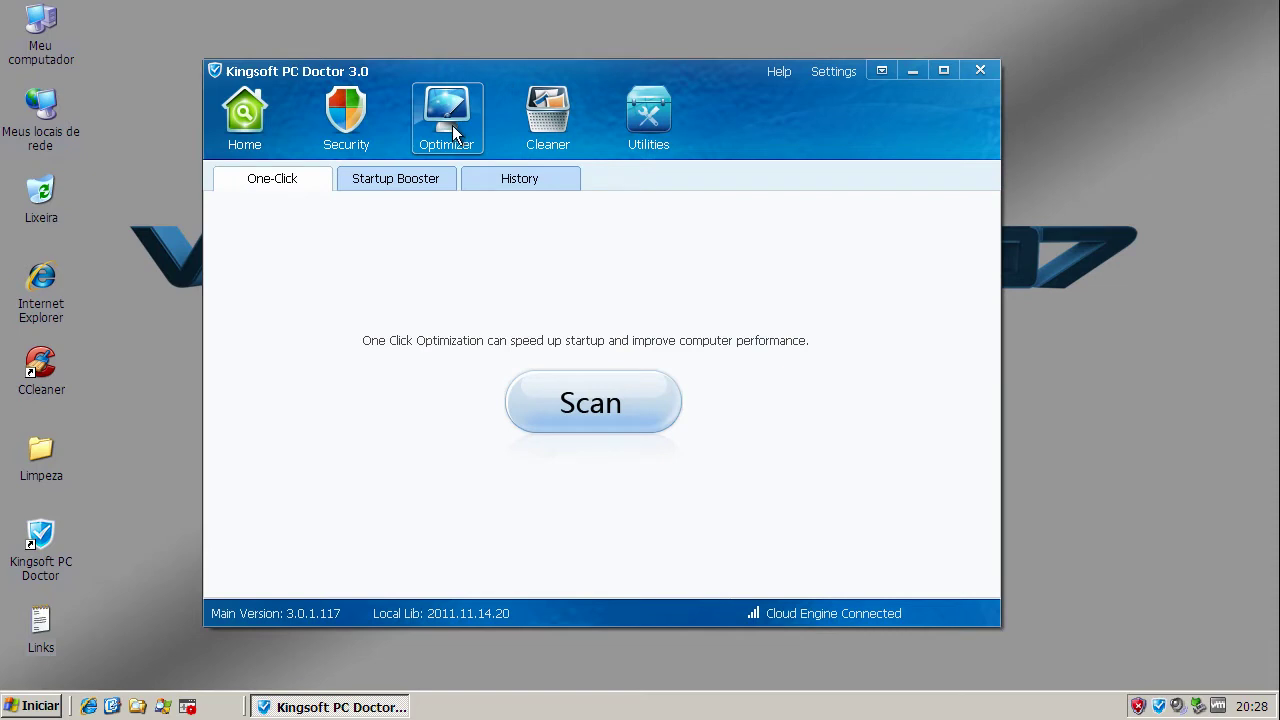
pyautogui.click(352, 118)
pyautogui.click(247, 120)
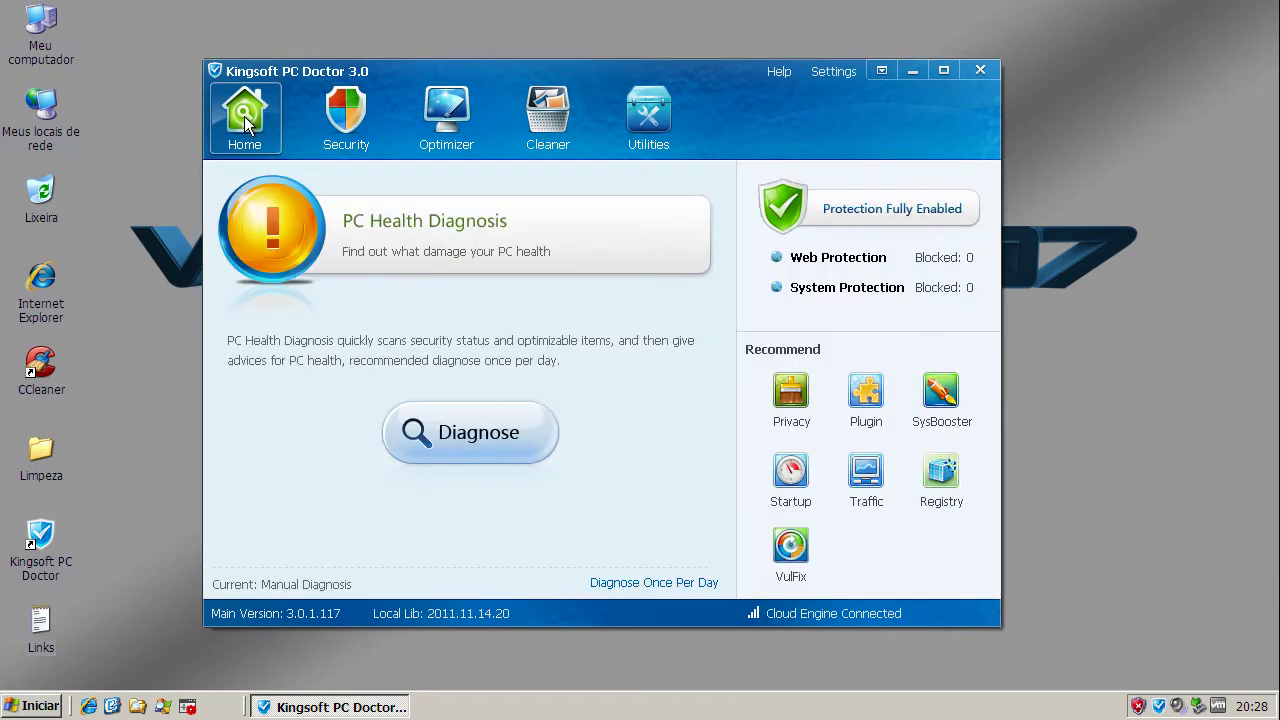
pyautogui.click(344, 116)
pyautogui.click(458, 110)
pyautogui.click(552, 112)
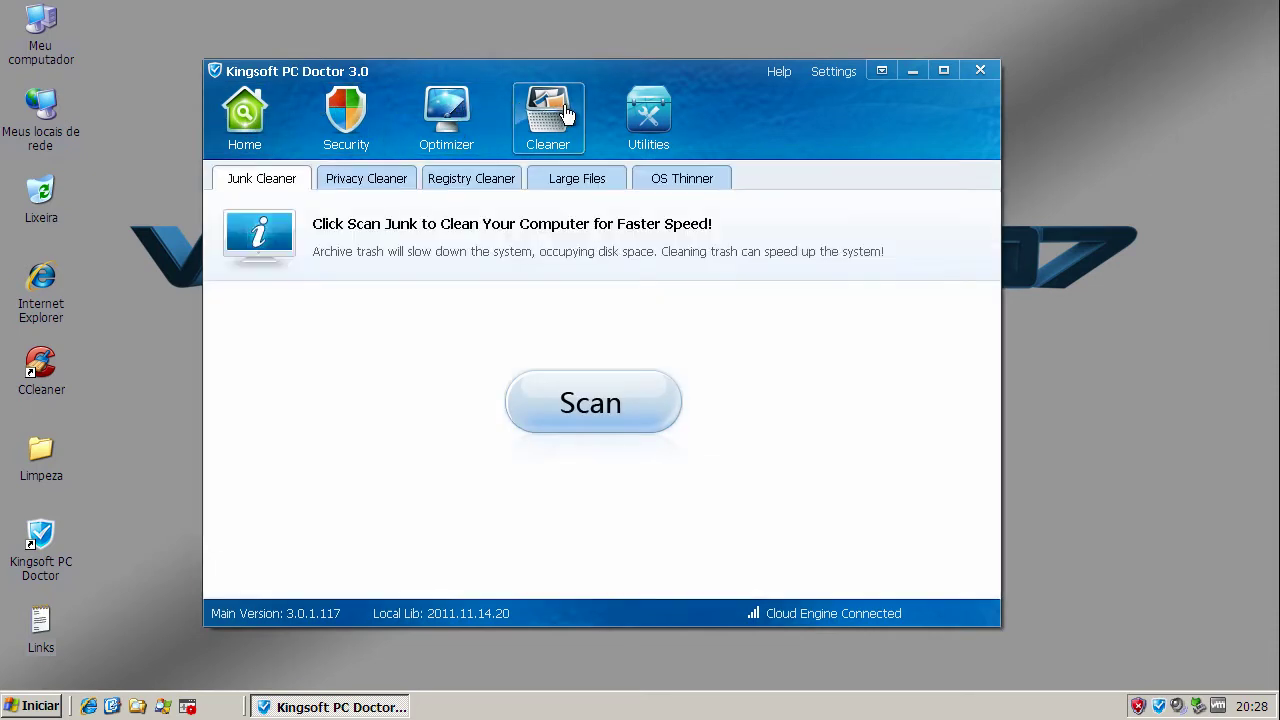
pyautogui.click(668, 110)
# Review the Registry Cleaner, Privacy Cleaner, Large Files and OS Thinner pages of the Cleaner section, and close the program.
pyautogui.click(554, 112)
pyautogui.click(440, 186)
pyautogui.click(368, 186)
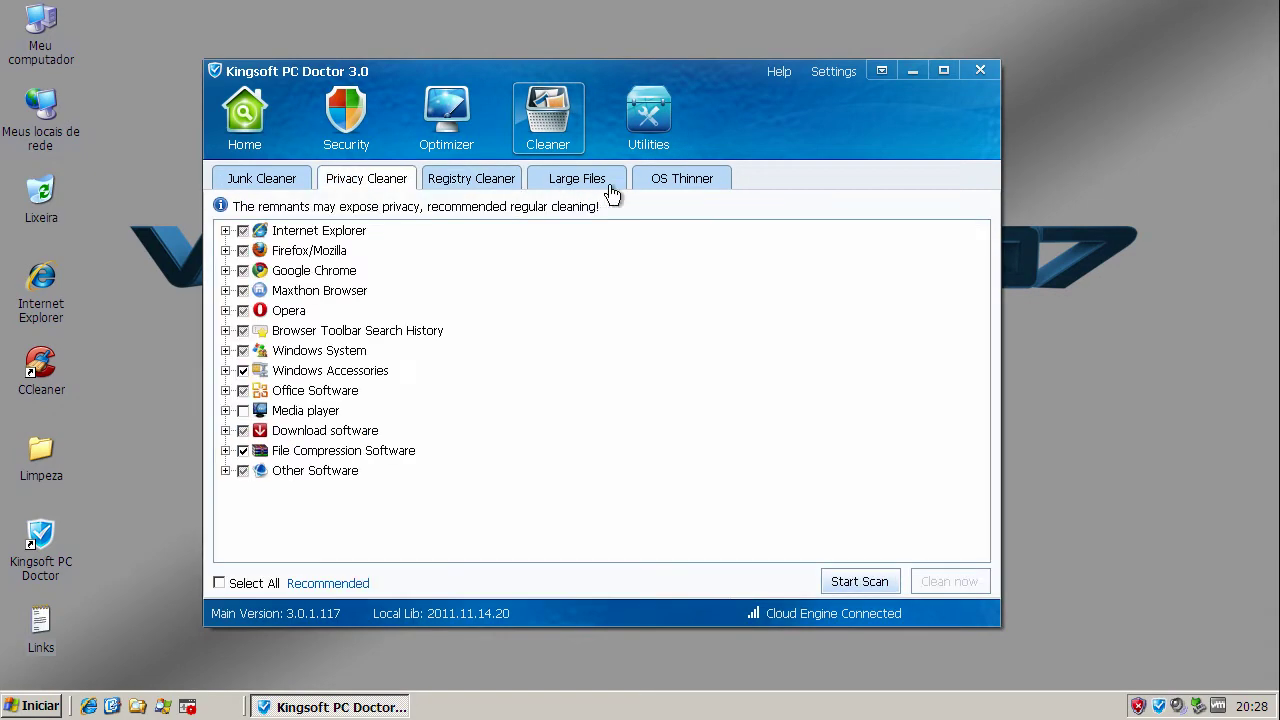
pyautogui.click(604, 184)
pyautogui.click(690, 180)
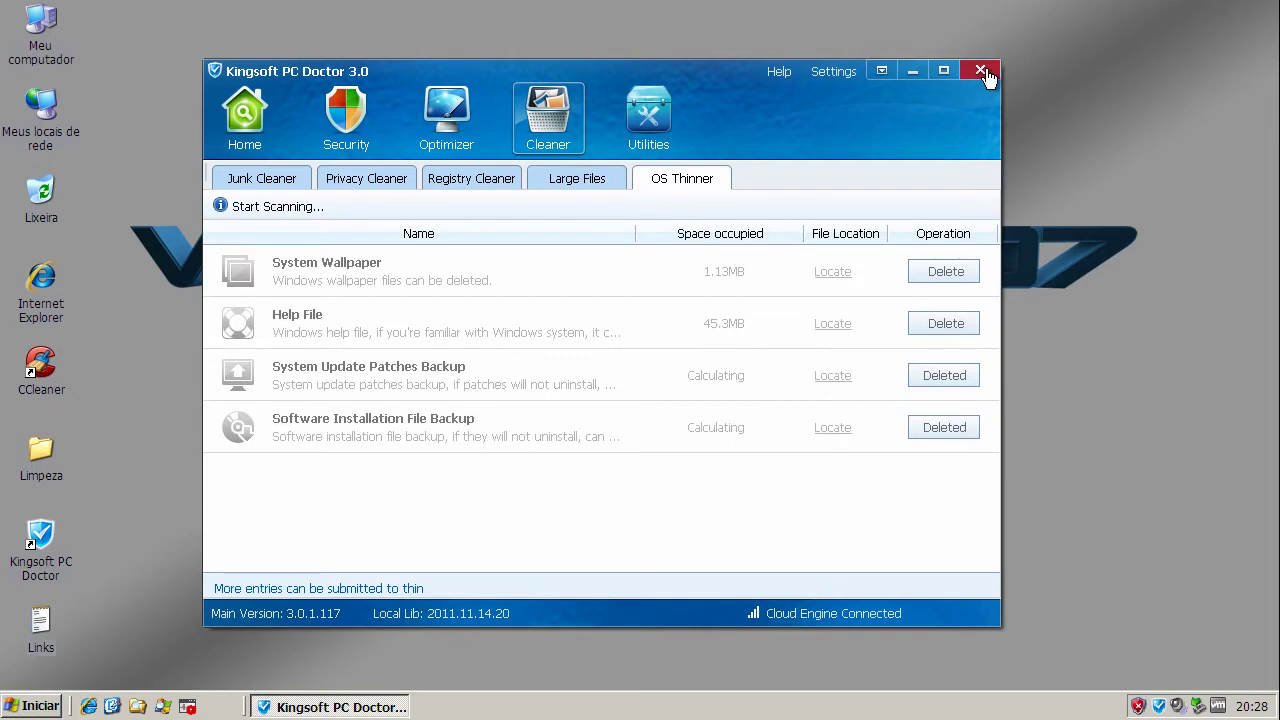
pyautogui.click(981, 71)
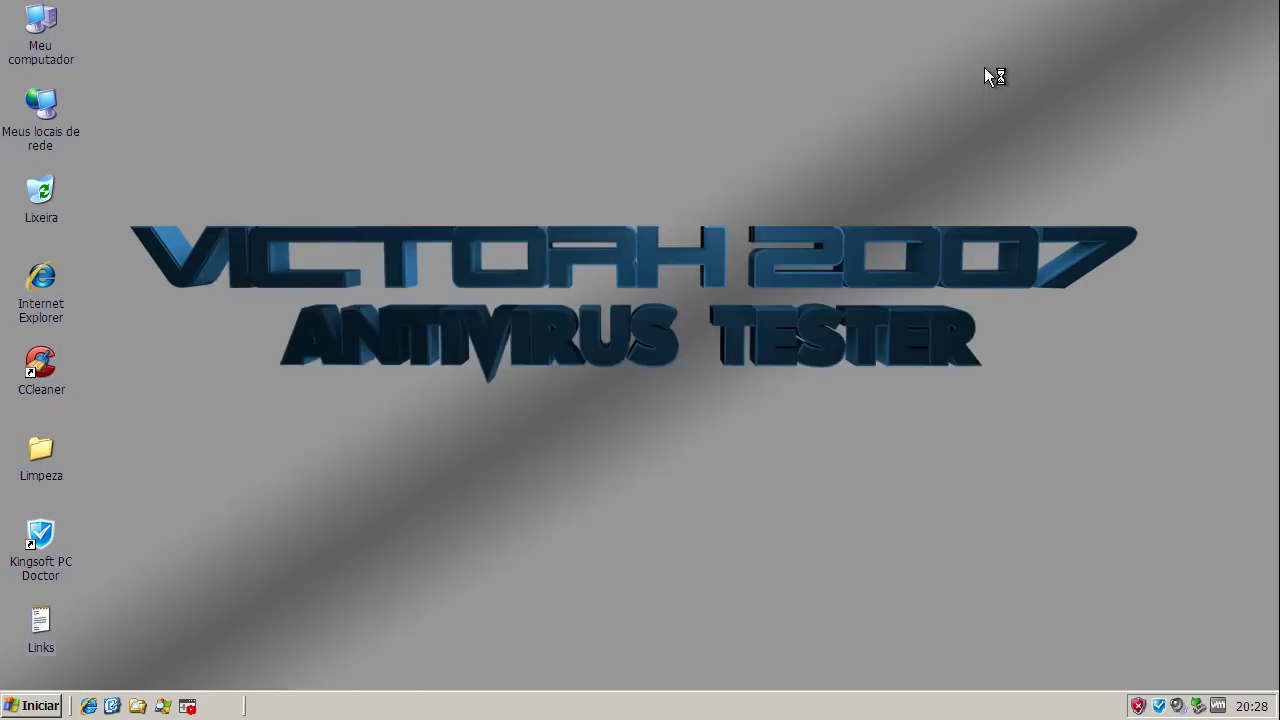
# Open Process Explorer, examine the memory use of KSafeSvc.exe and KSafeTray.exe from Kingsoft Corporation, and close it.
pyautogui.click(163, 706)
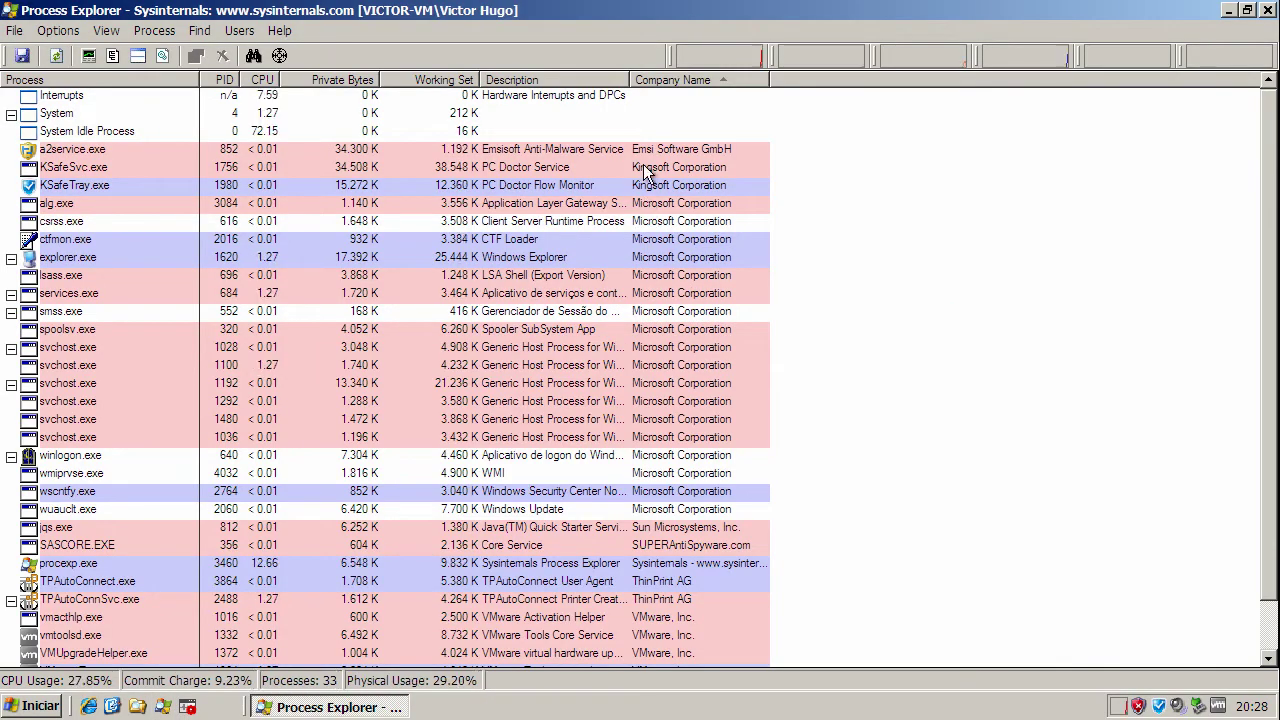
pyautogui.click(645, 172)
pyautogui.click(645, 188)
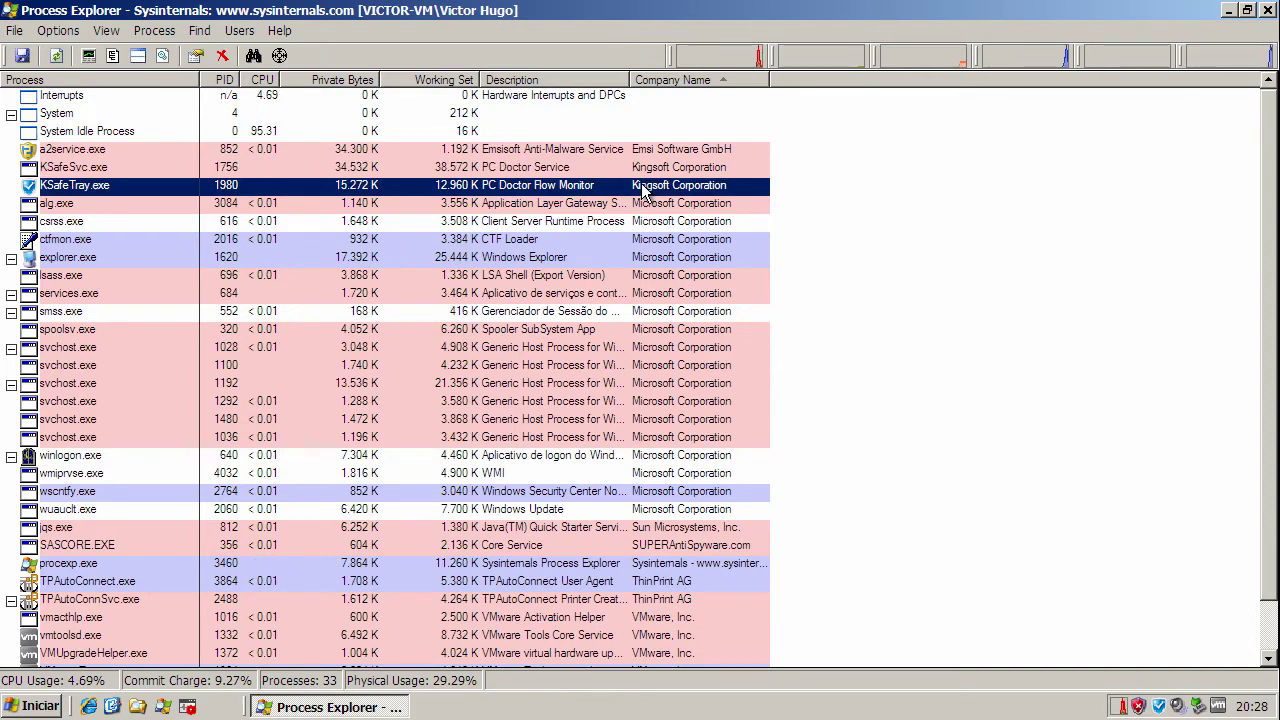
pyautogui.click(645, 170)
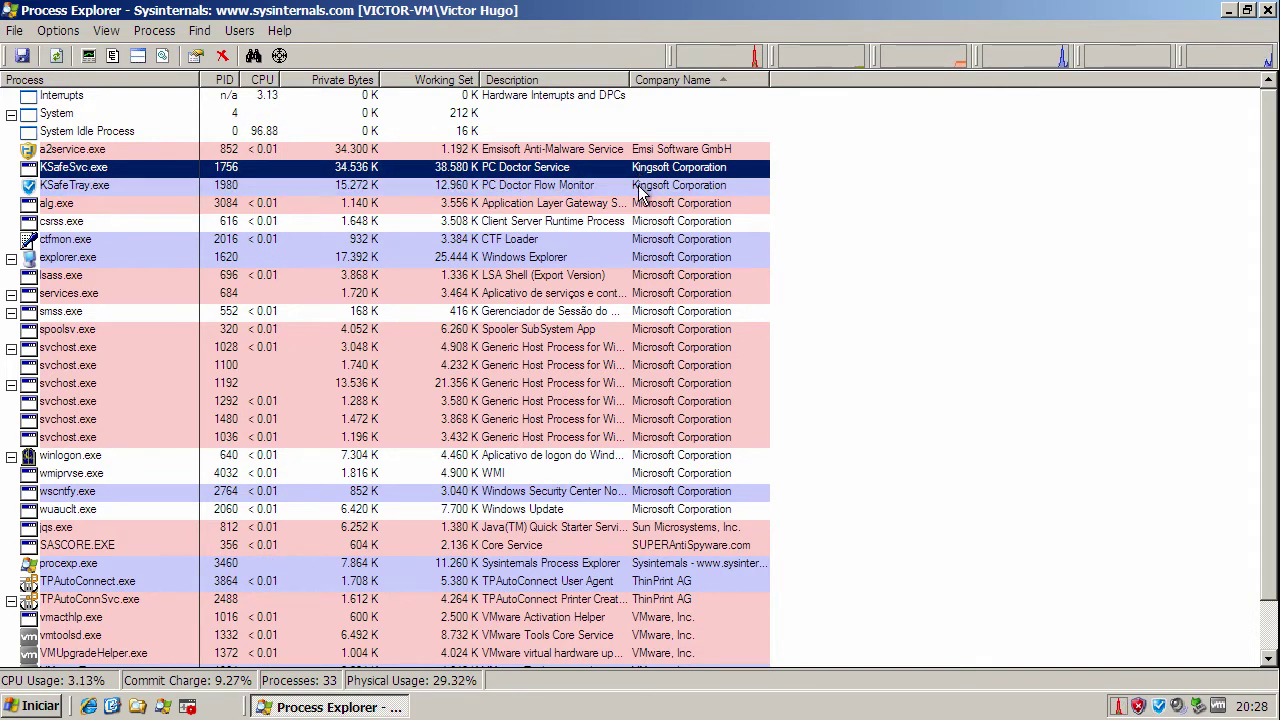
pyautogui.click(641, 188)
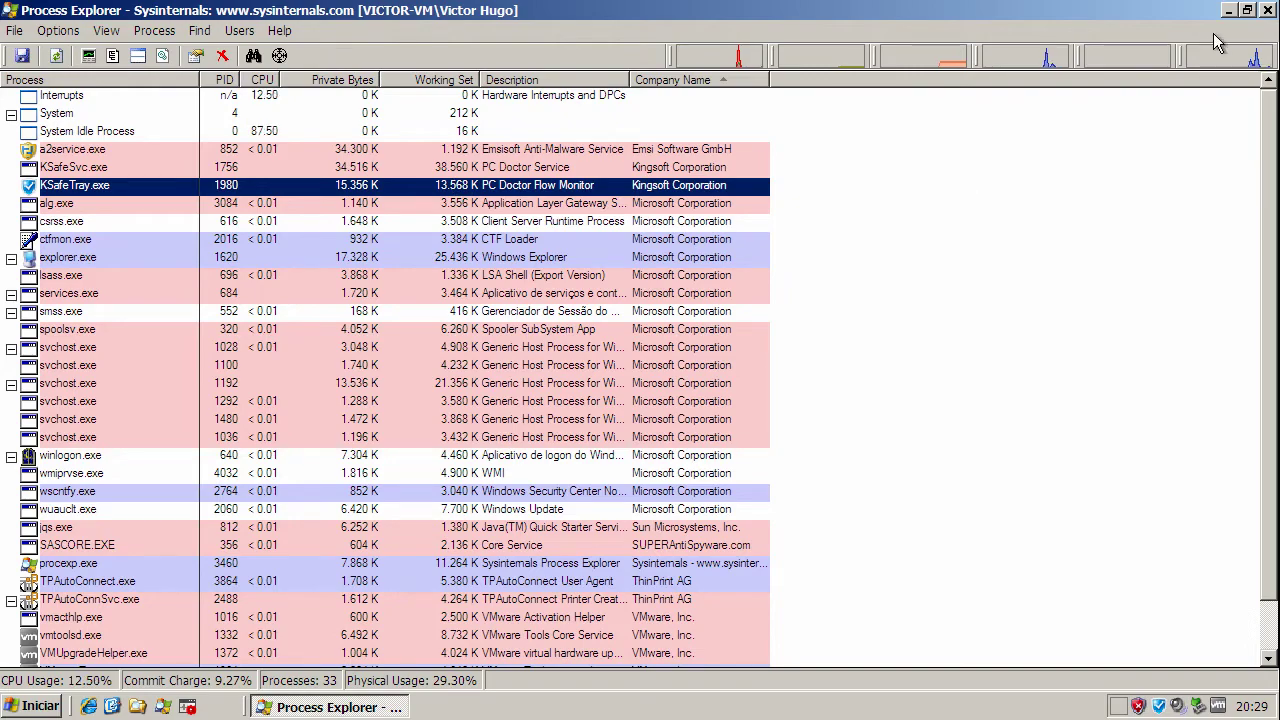
pyautogui.click(1268, 10)
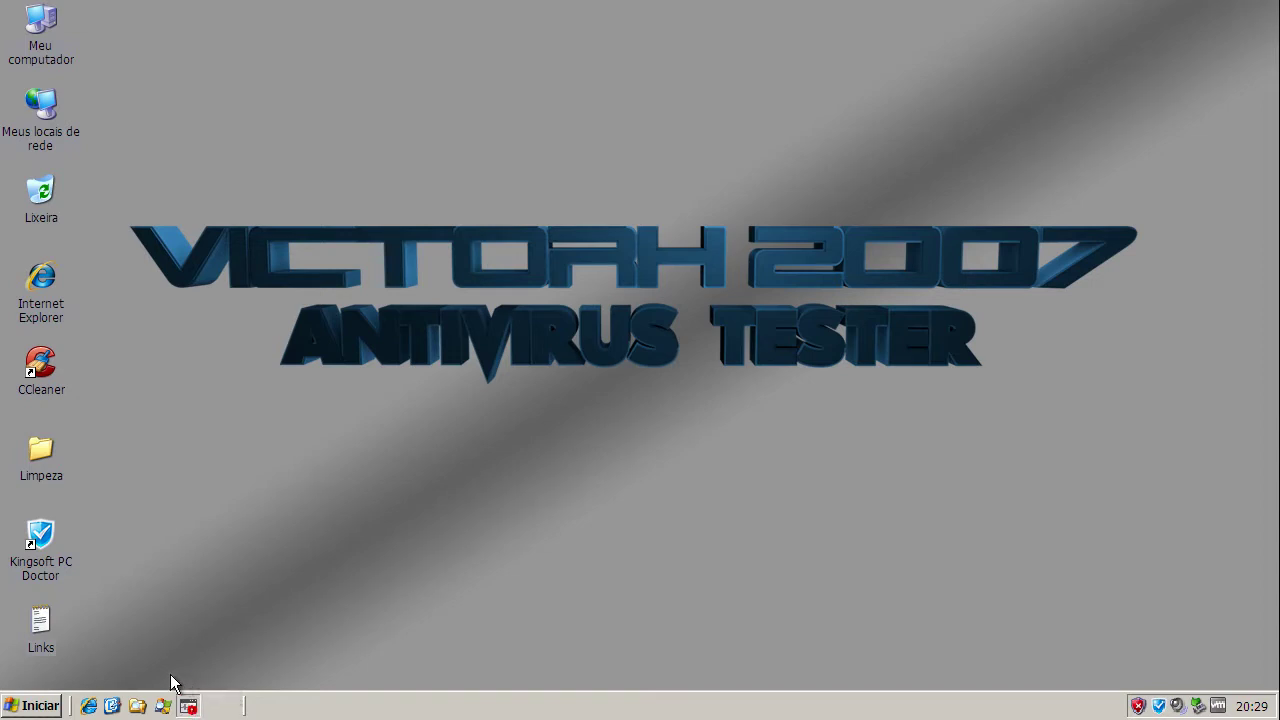
pyautogui.doubleClick(47, 616)
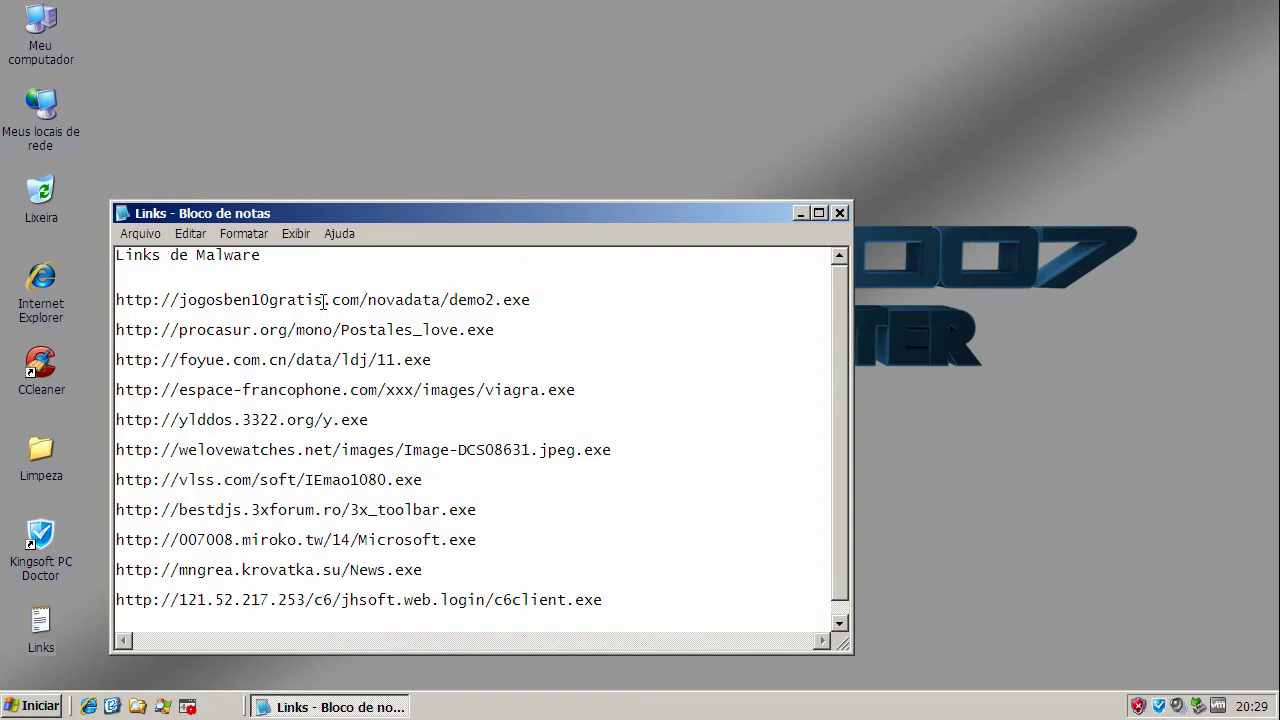
pyautogui.doubleClick(319, 299)
pyautogui.rightClick(319, 299)
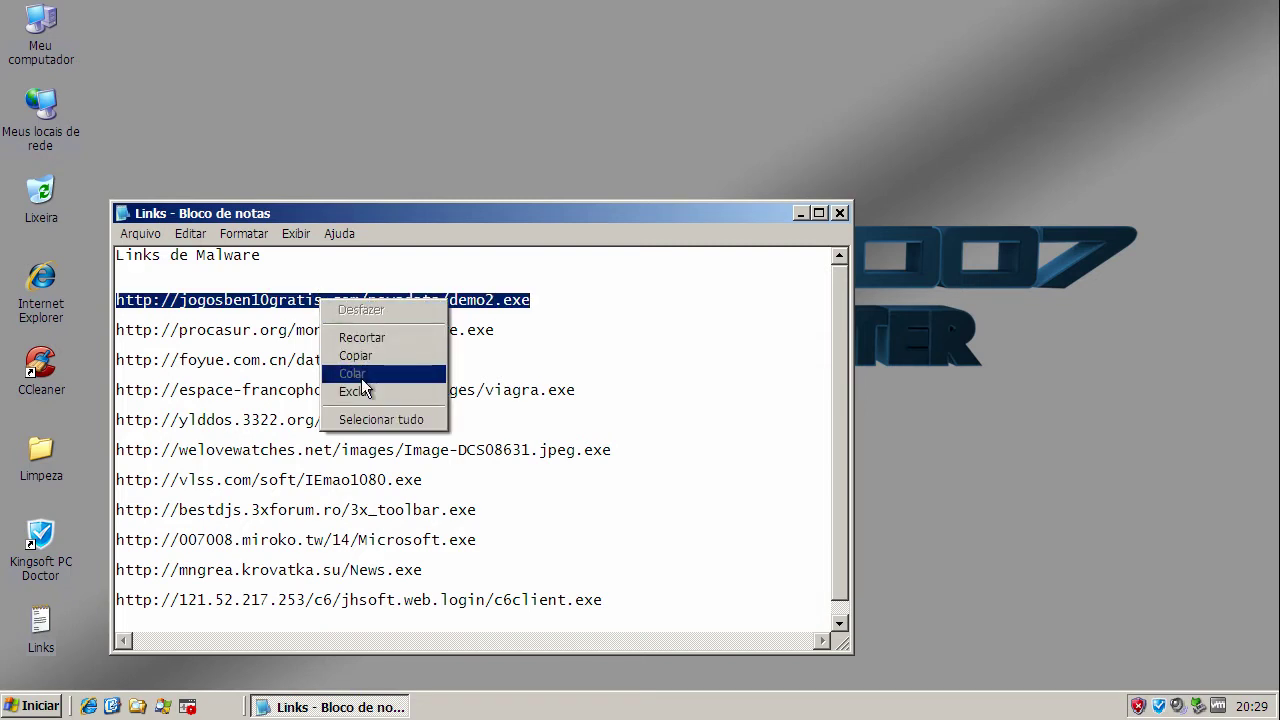
pyautogui.click(361, 357)
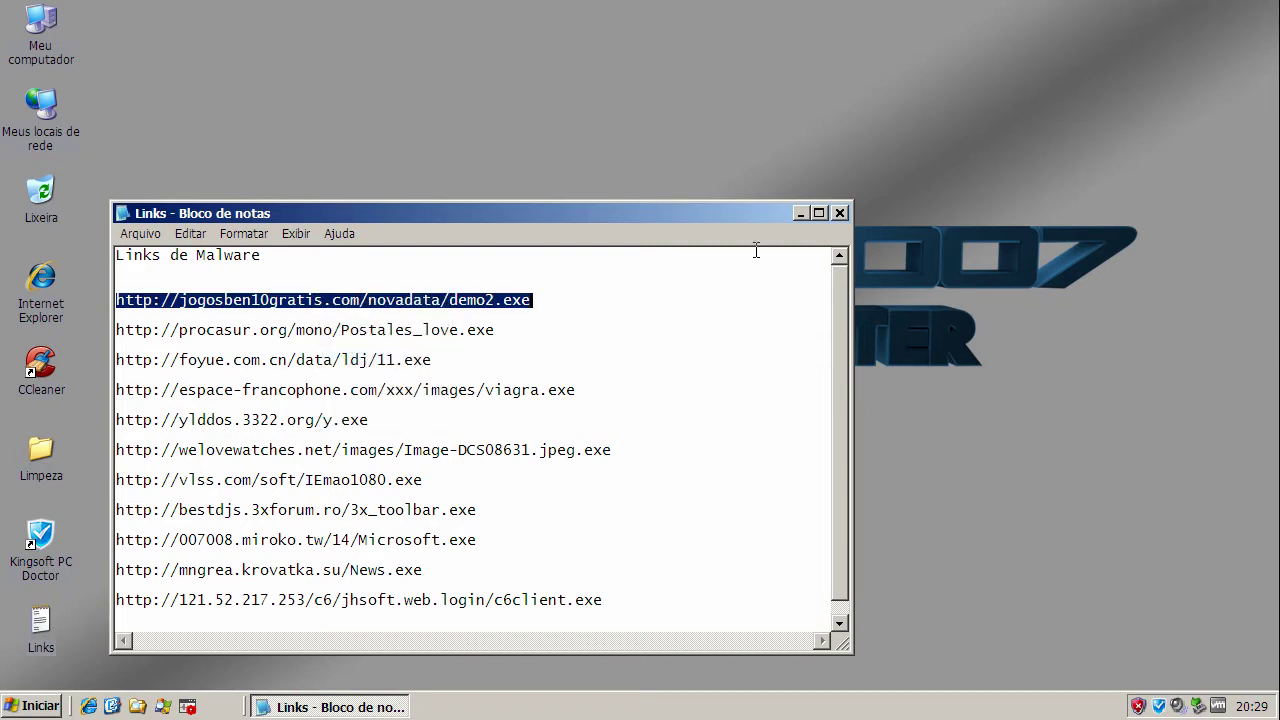
# Minimize the link list, and start KillSwitch and leave it running minimized.
pyautogui.click(801, 212)
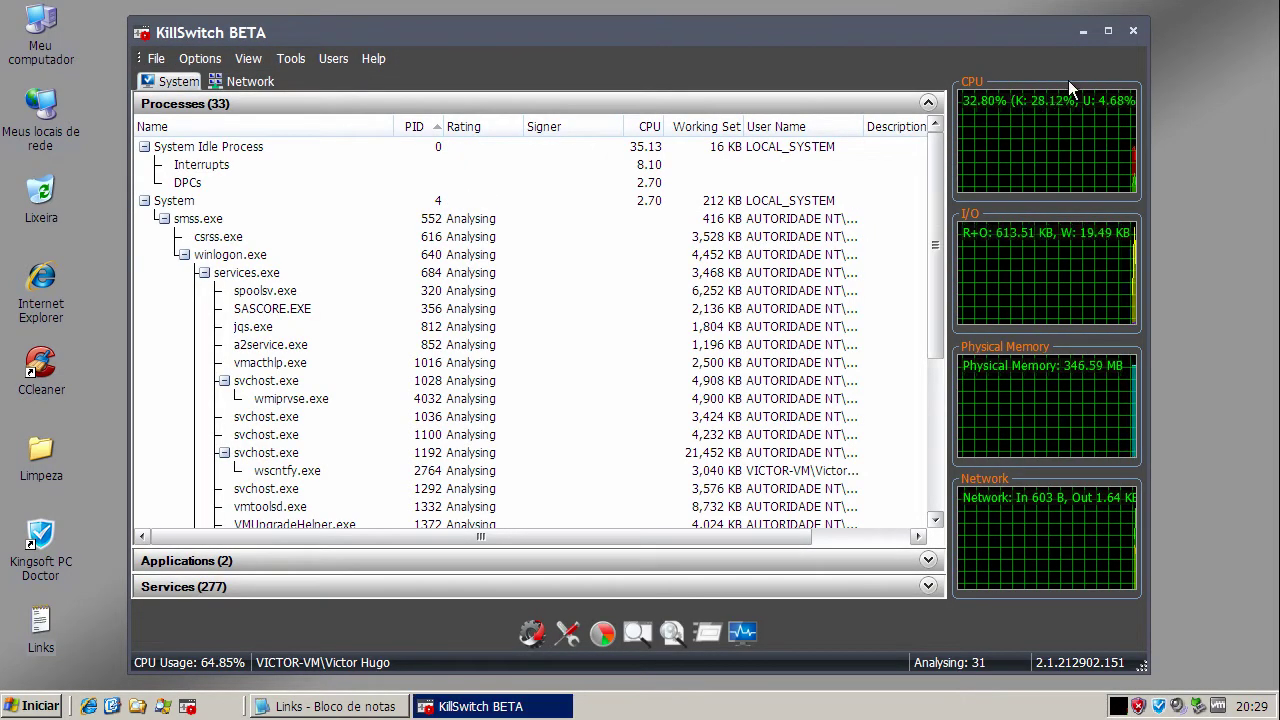
pyautogui.click(1083, 31)
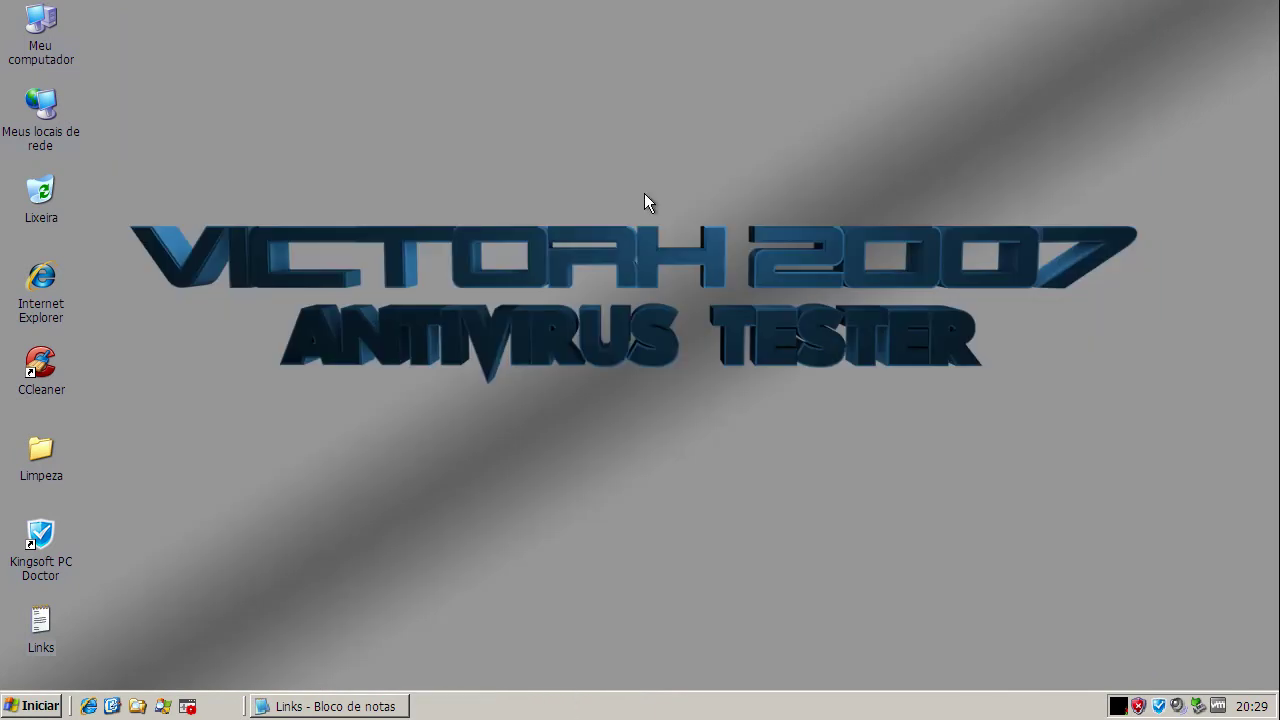
# Open Internet Explorer maximized and paste the copied demo2.exe URL as the address, without loading it.
pyautogui.doubleClick(44, 278)
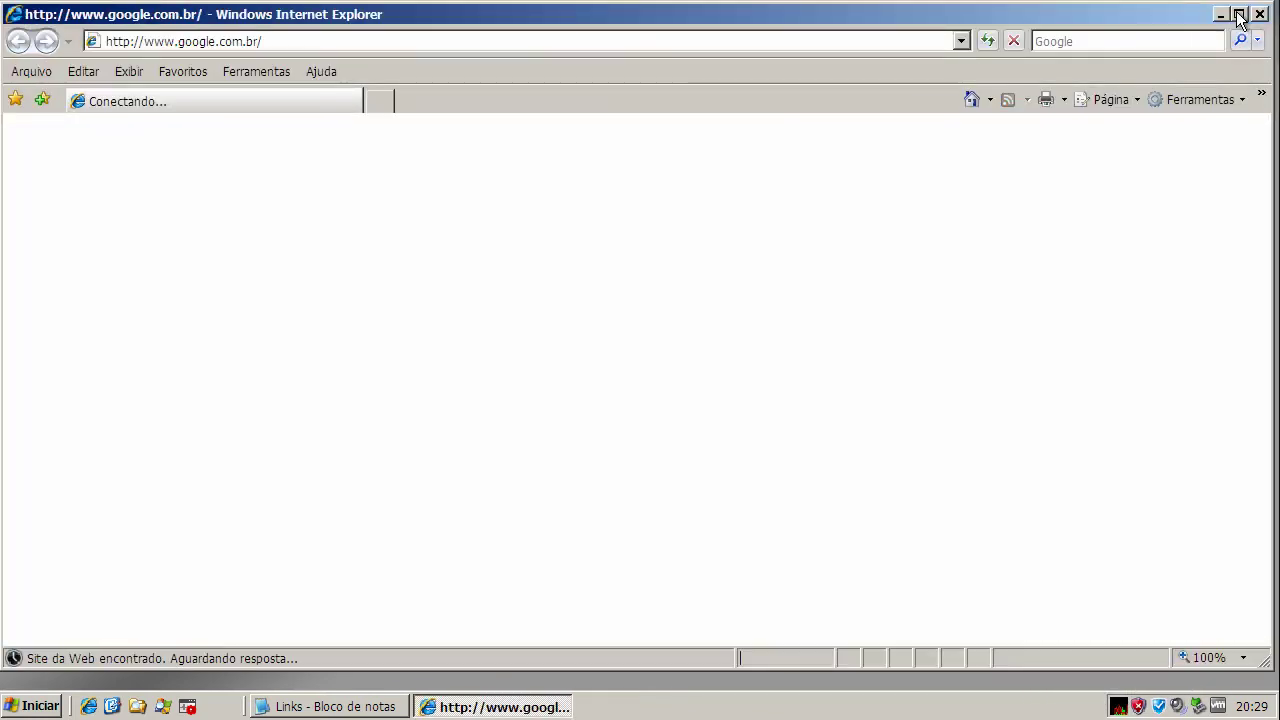
pyautogui.click(1239, 14)
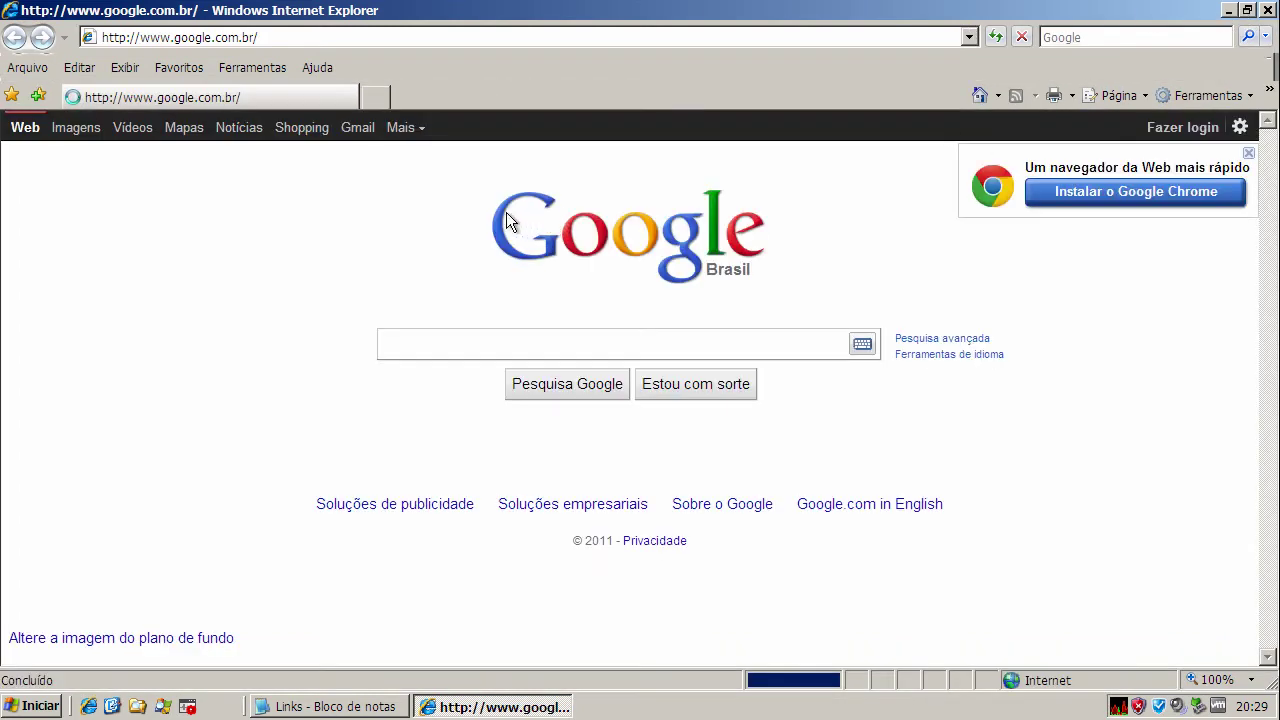
pyautogui.click(1249, 156)
pyautogui.click(155, 38)
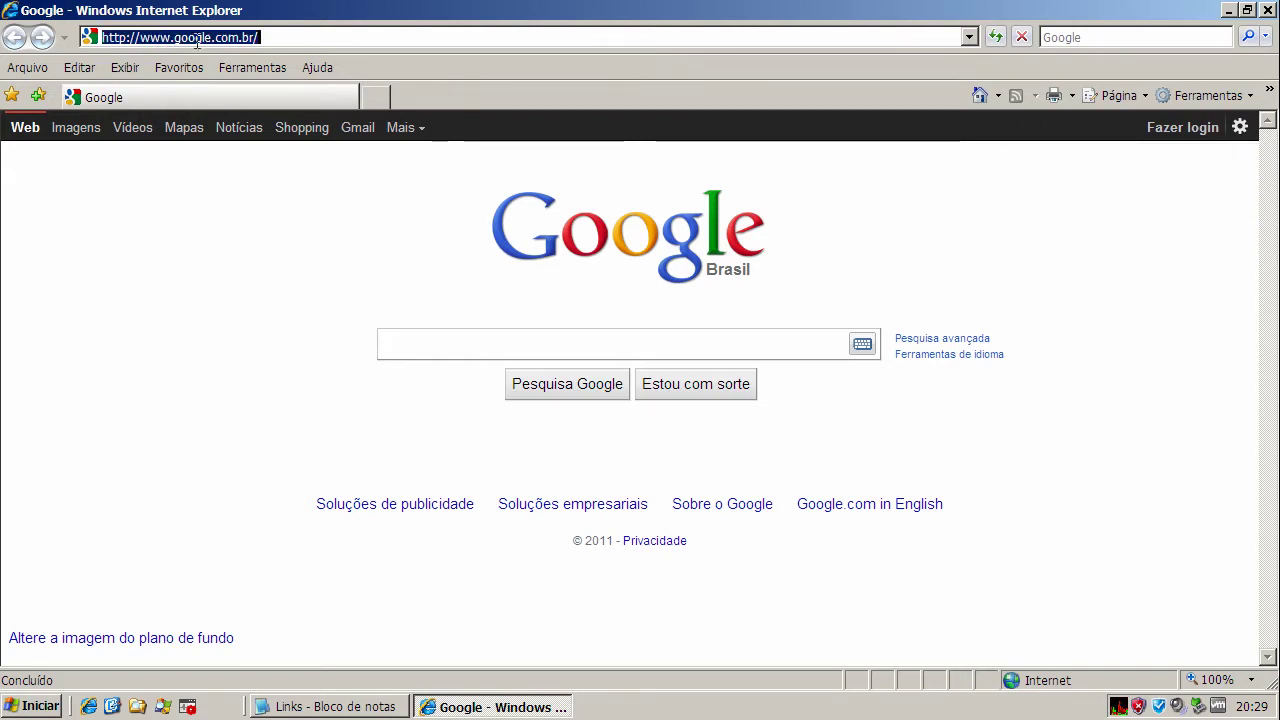
pyautogui.hotkey('ctrl', 'v')
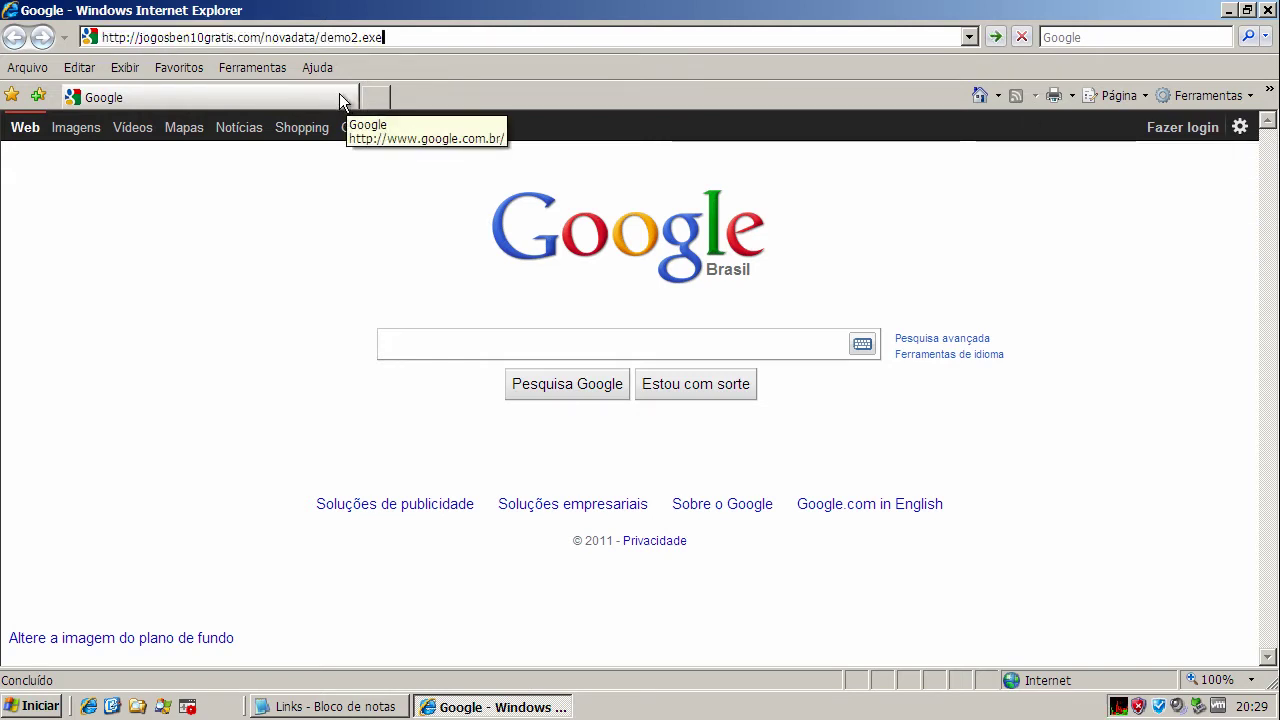
pyautogui.click(1247, 10)
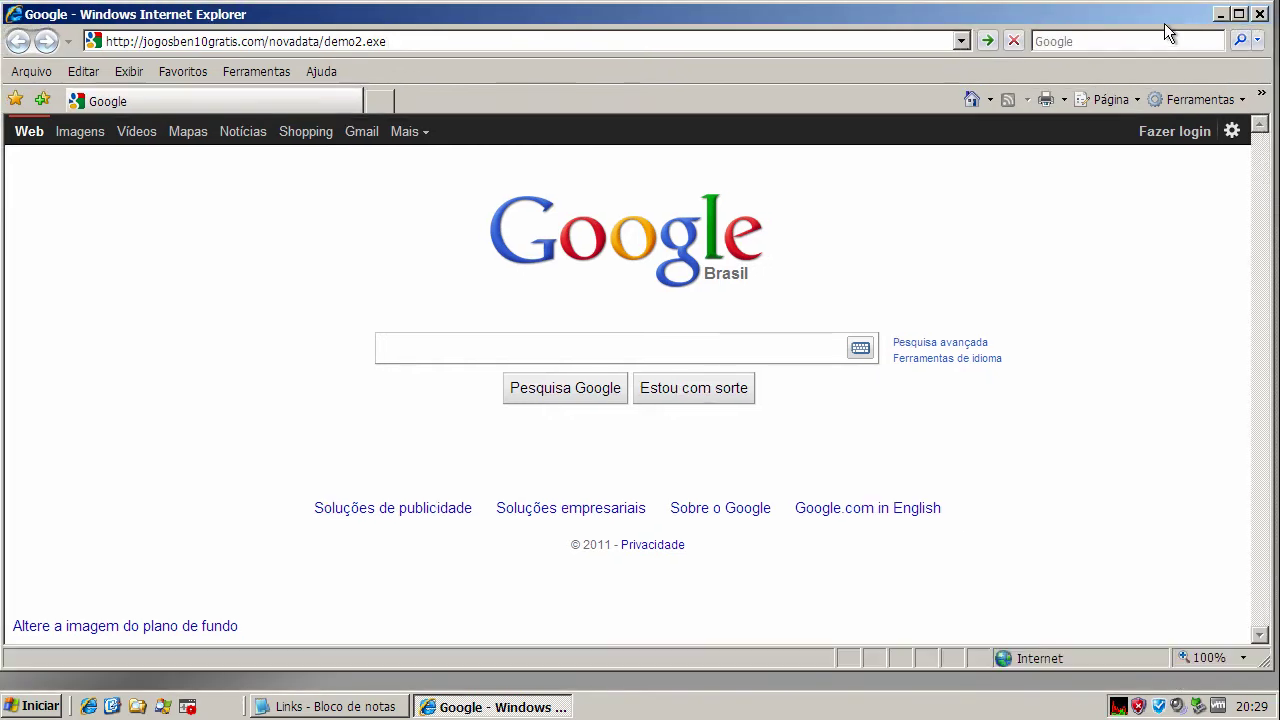
pyautogui.click(1238, 14)
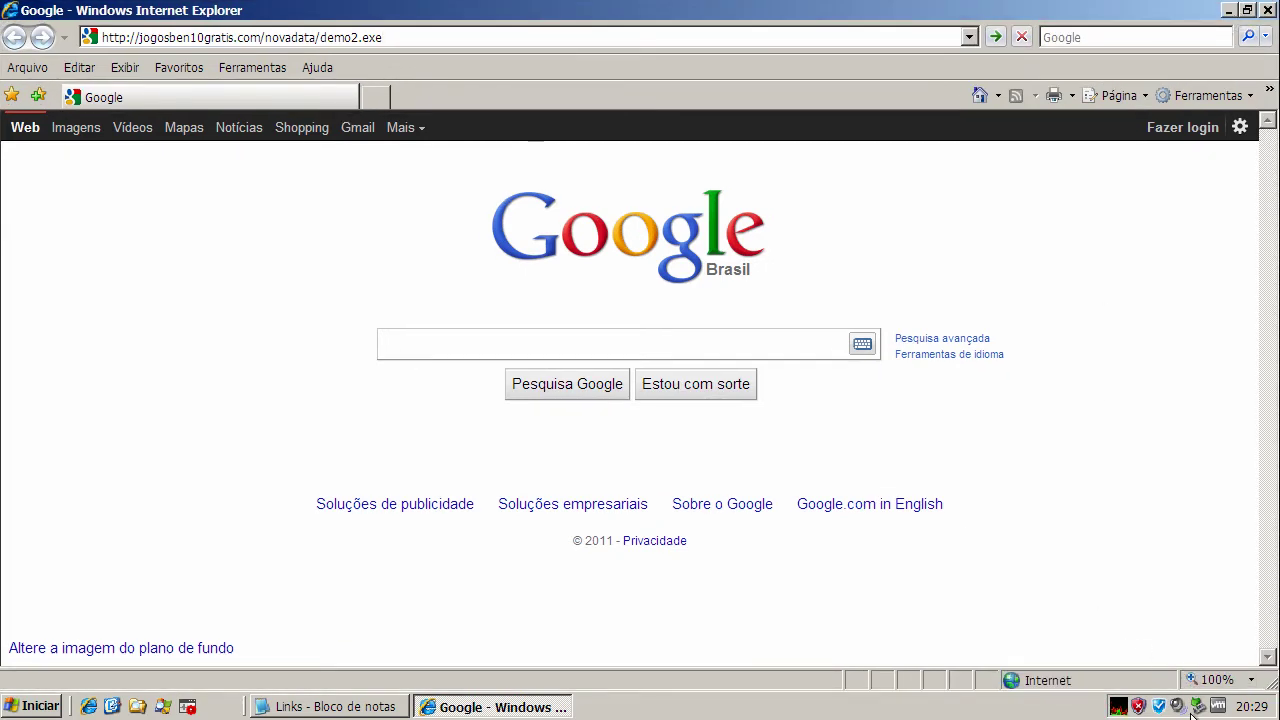
# Bring up KillSwitch, shrink its window to uncover the browser's address, and hide the safe processes from the process list.
pyautogui.doubleClick(1118, 706)
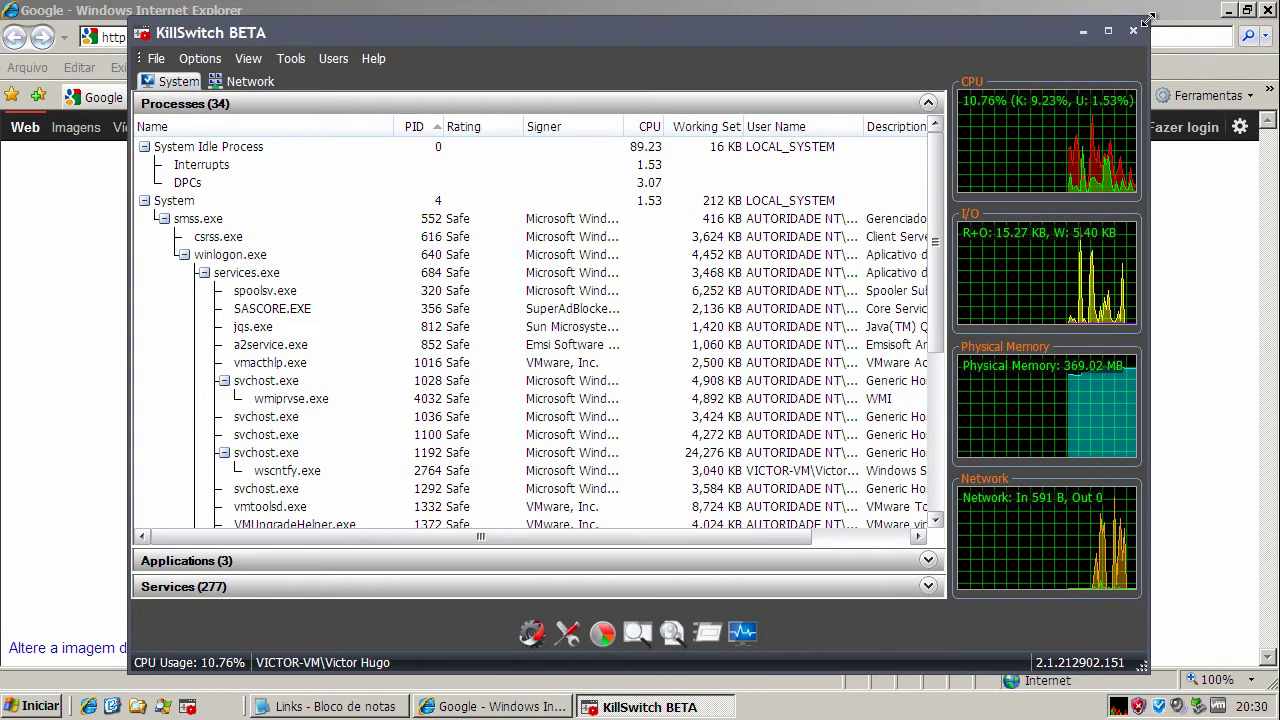
pyautogui.moveTo(1153, 26); pyautogui.dragTo(845, 163)
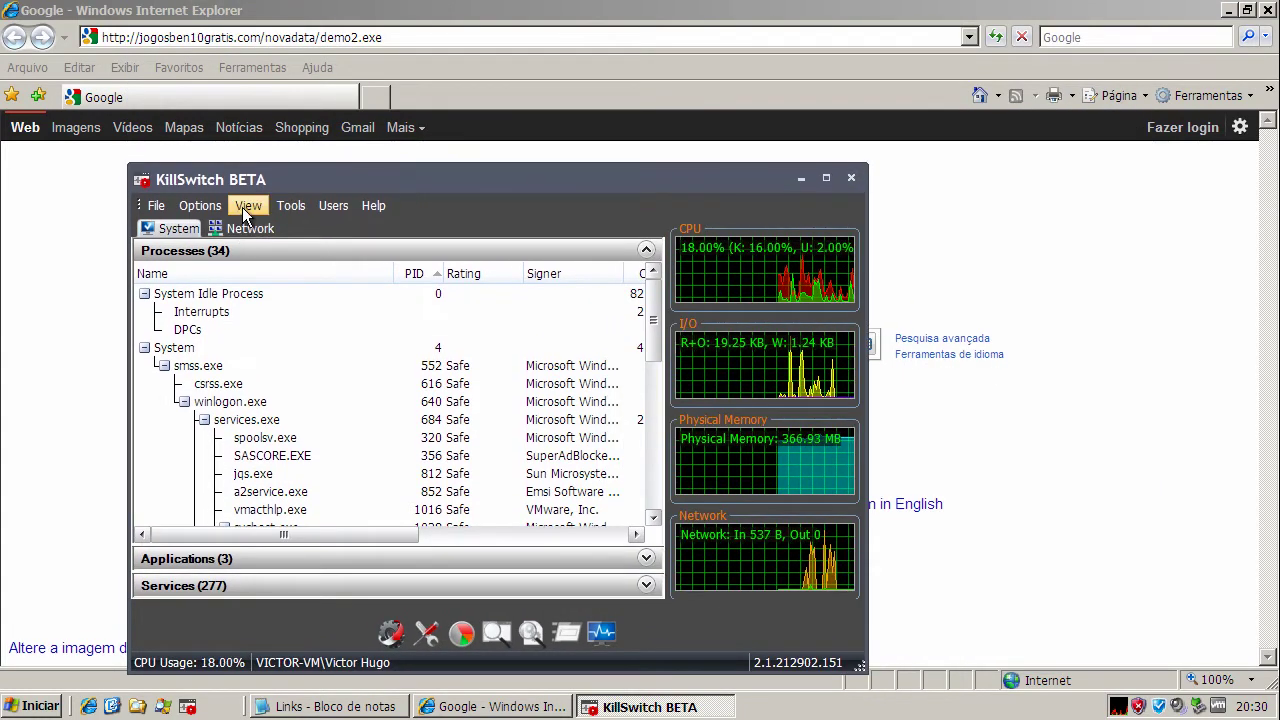
pyautogui.click(246, 206)
pyautogui.click(290, 274)
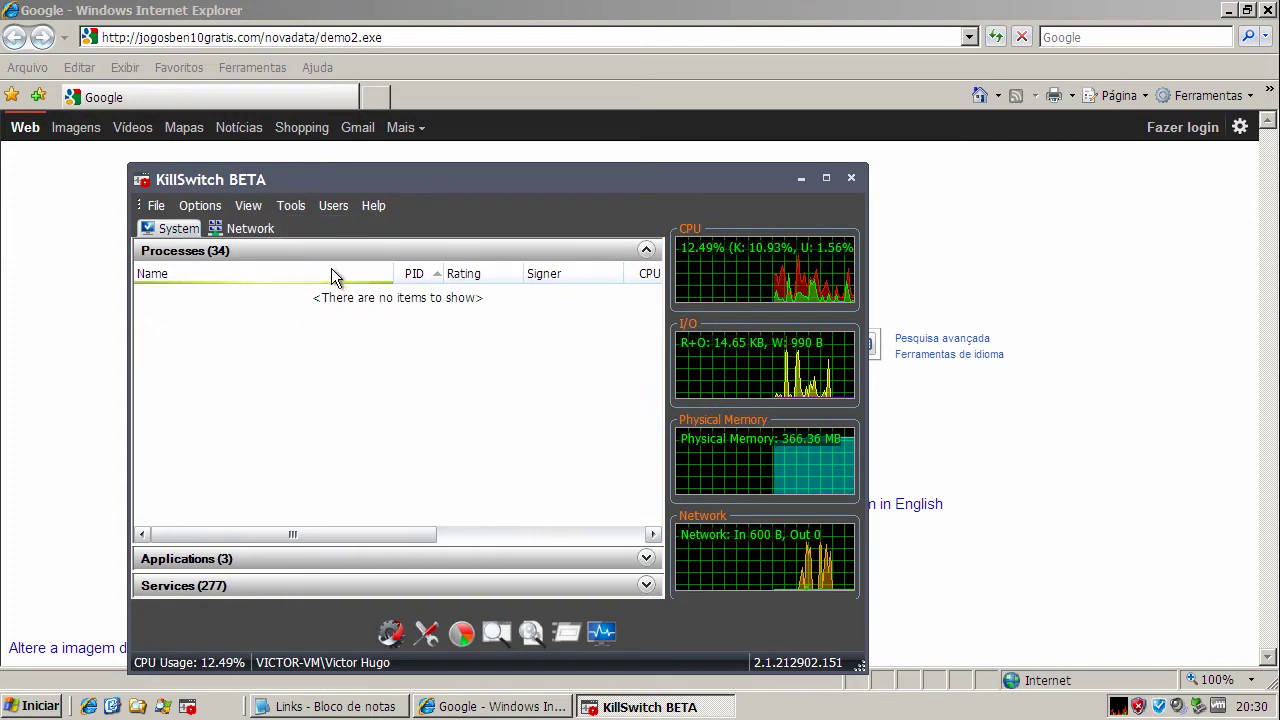
pyautogui.click(273, 38)
pyautogui.click(424, 40)
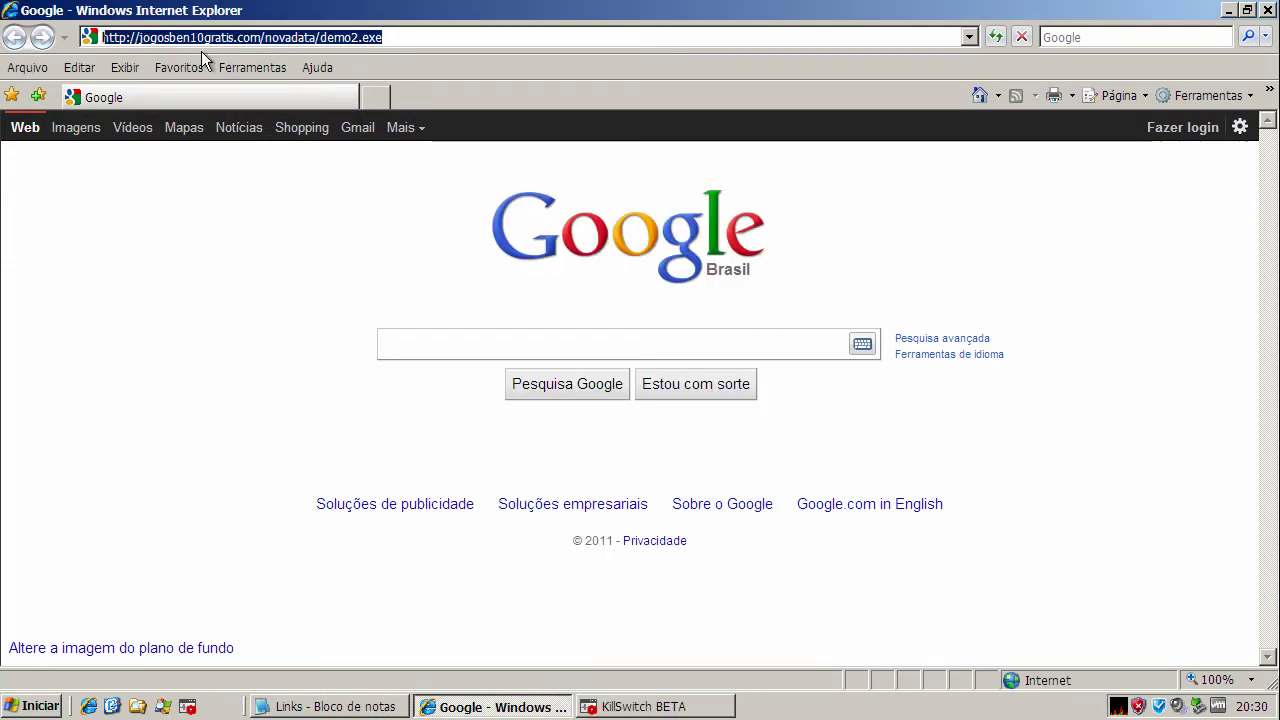
pyautogui.click(396, 38)
pyautogui.press('Return')
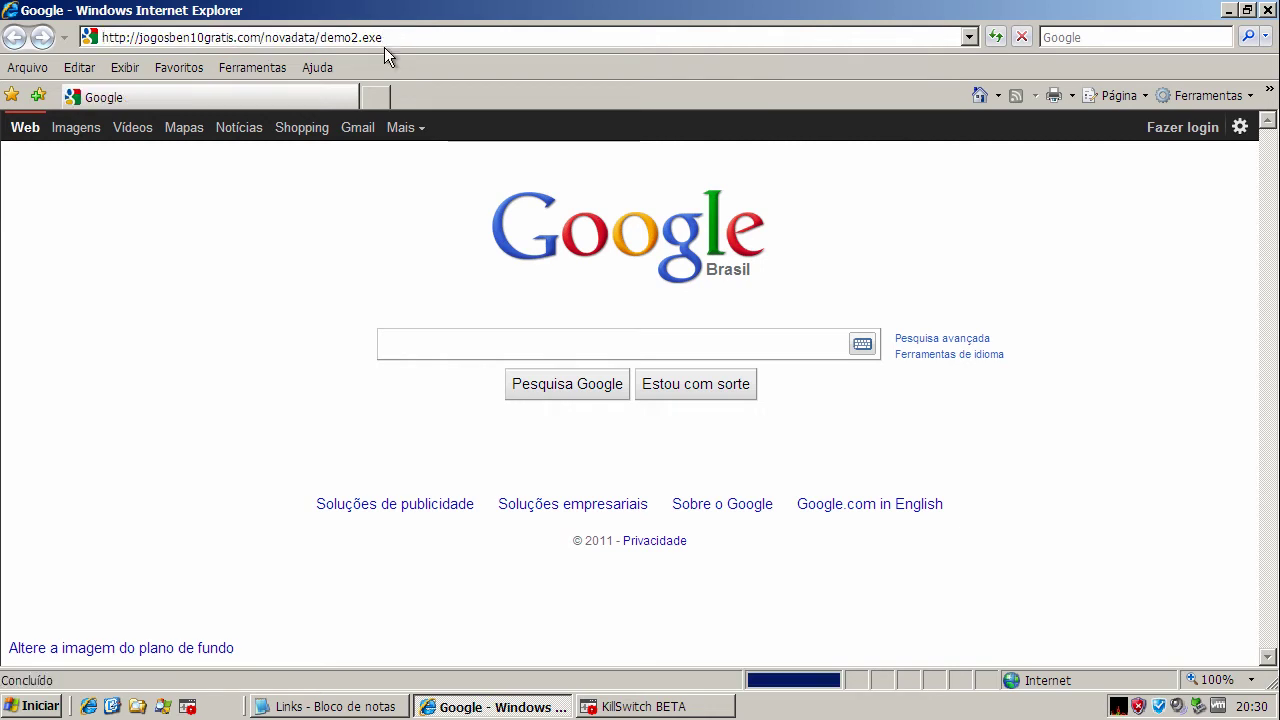
pyautogui.click(631, 362)
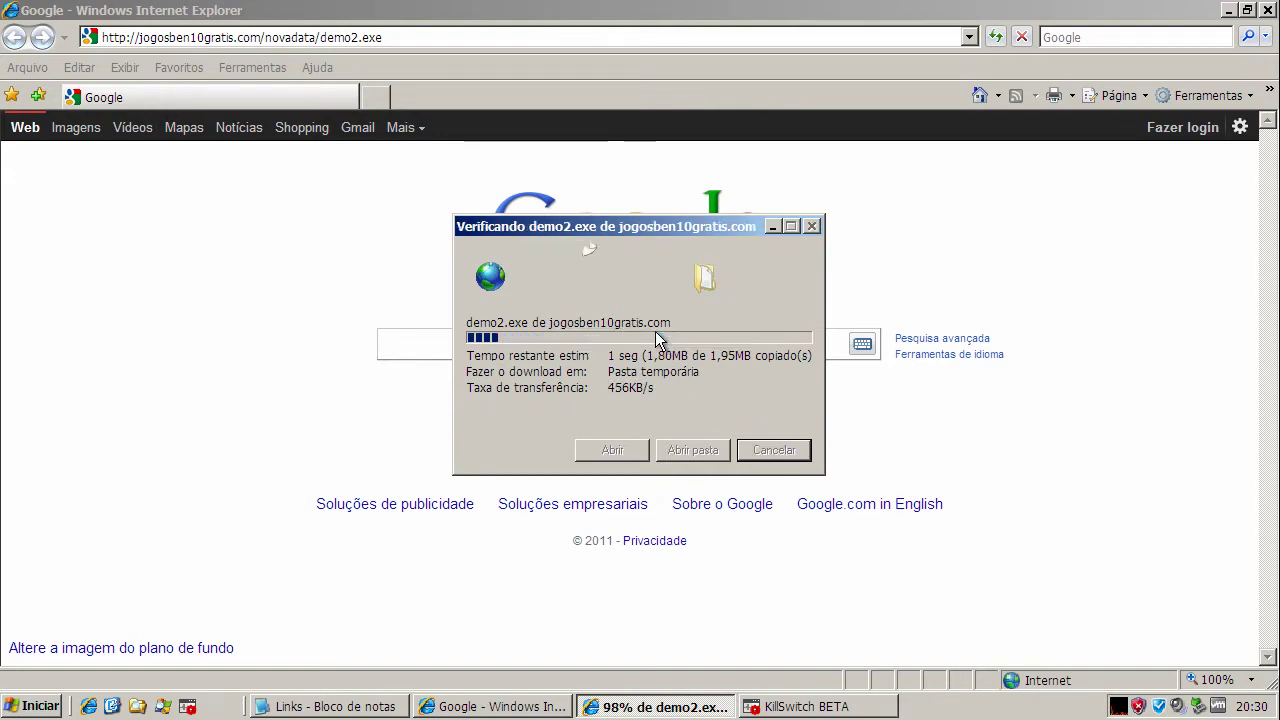
pyautogui.click(741, 373)
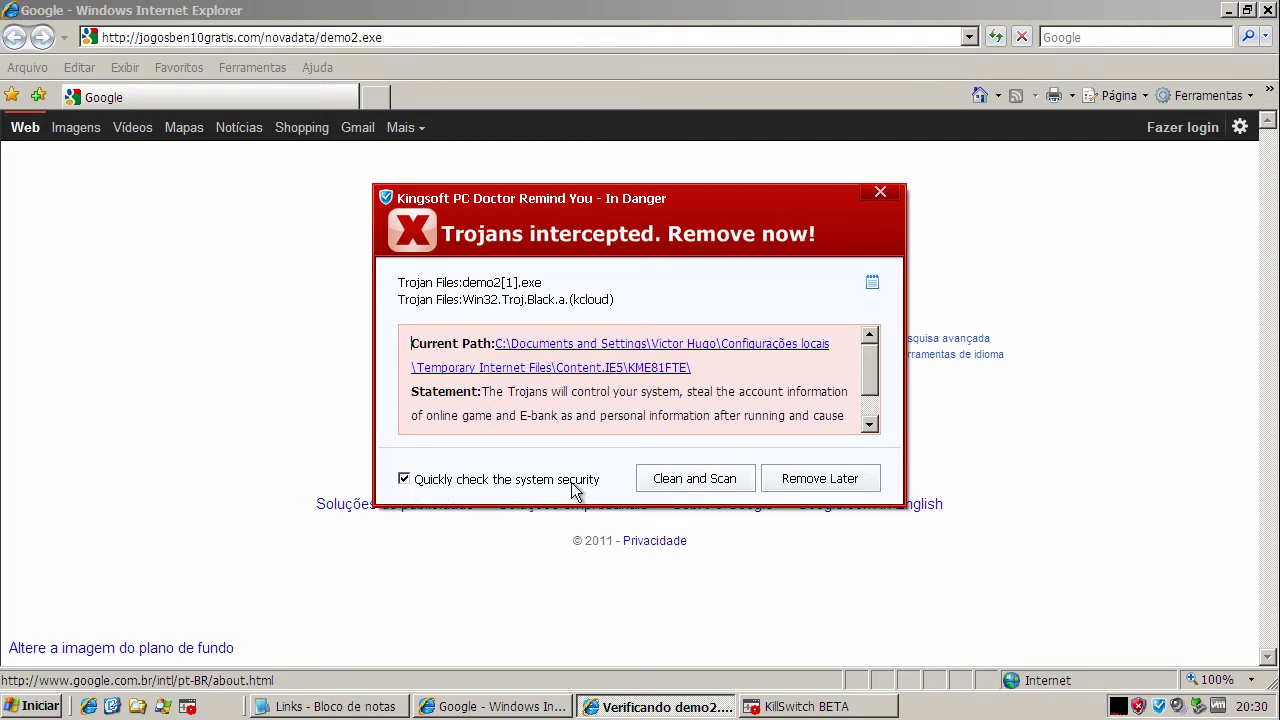
# Turn off the quick system security check in the trojan alert and remove the intercepted demo2[1].exe immediately.
pyautogui.click(425, 481)
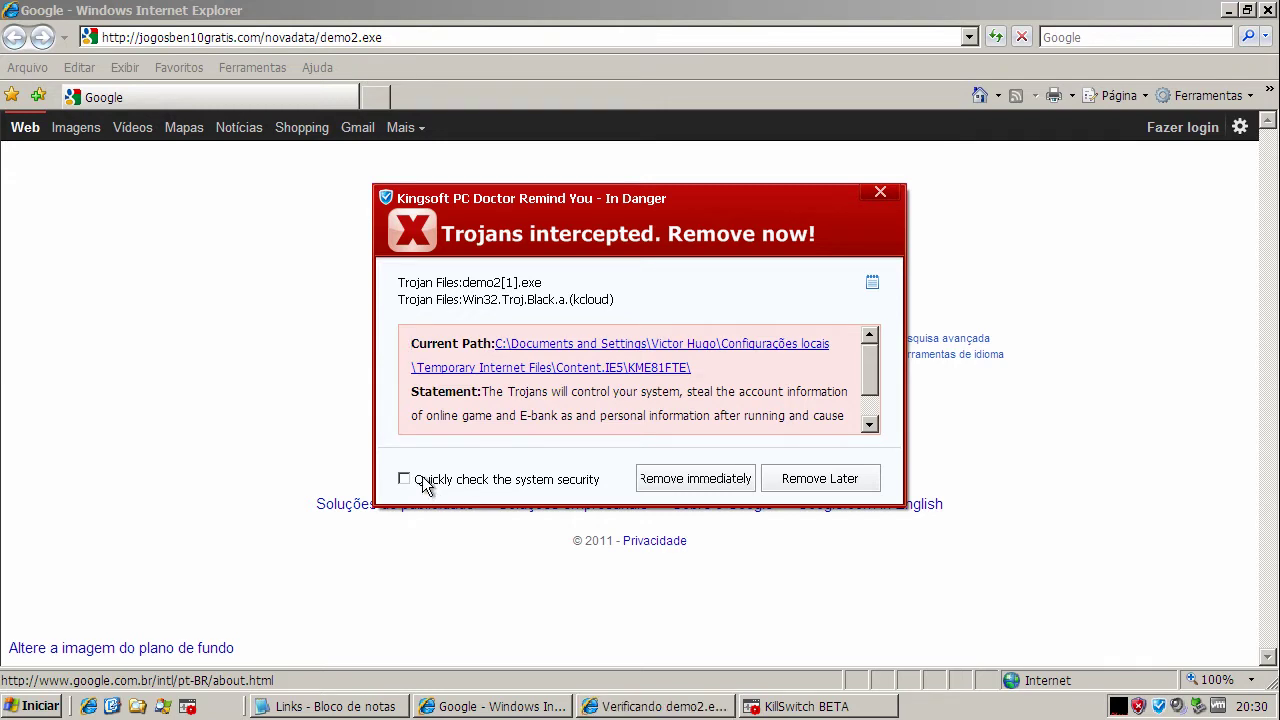
pyautogui.click(695, 479)
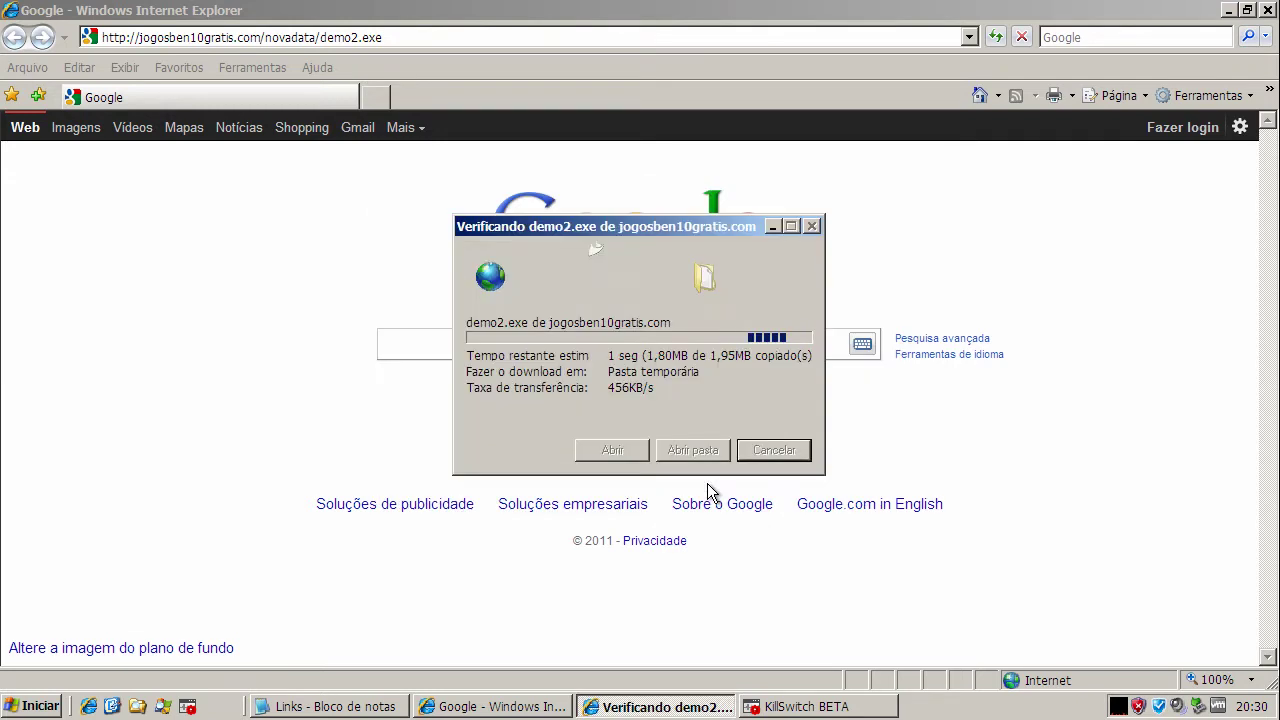
pyautogui.click(365, 710)
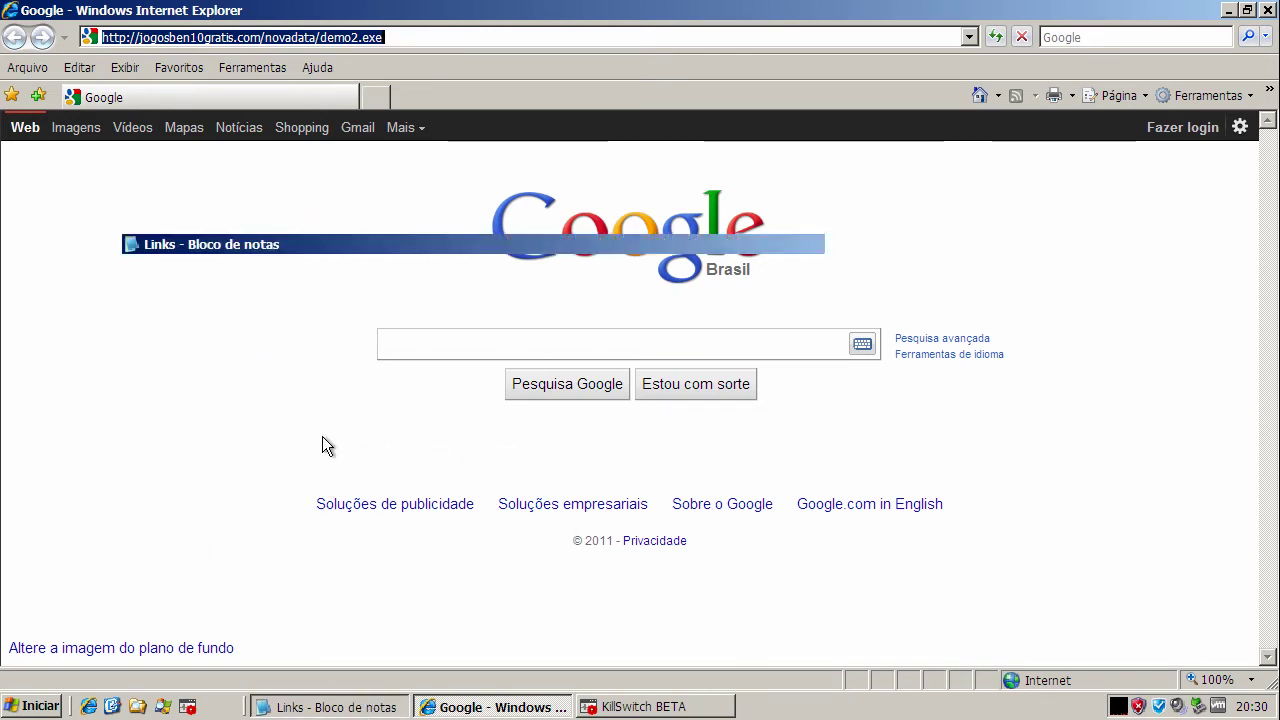
pyautogui.click(333, 330)
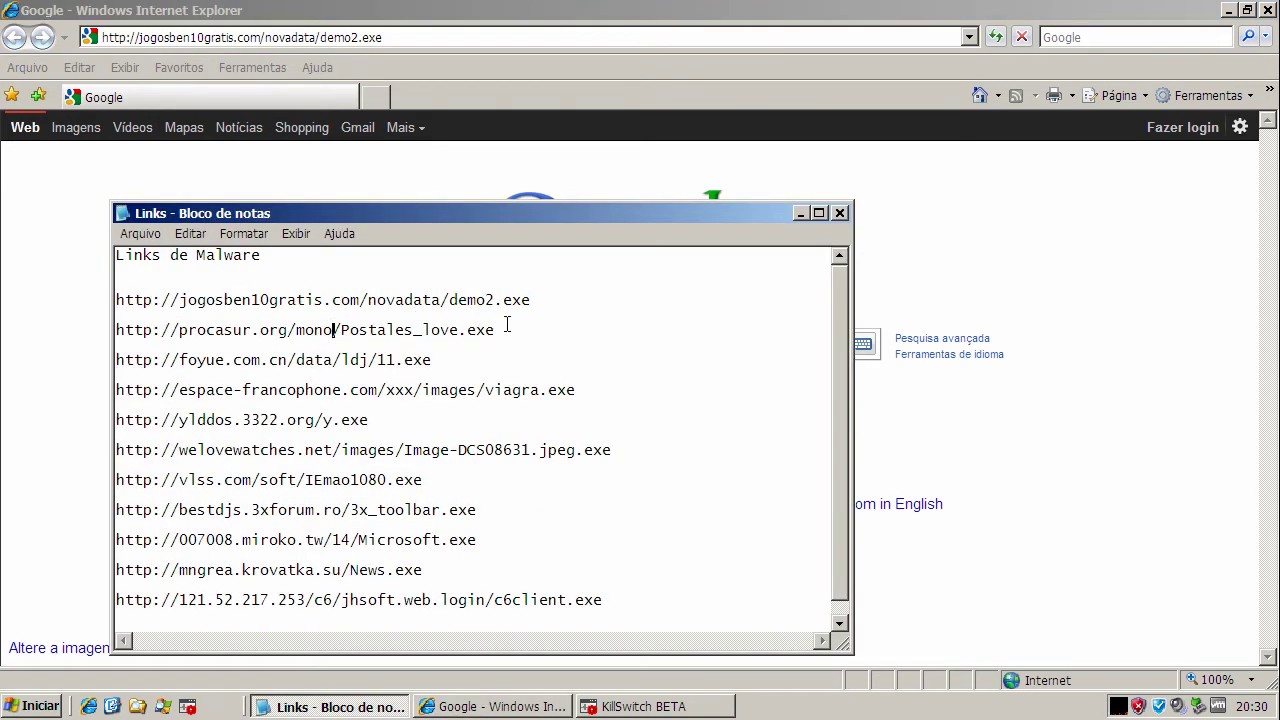
pyautogui.moveTo(509, 327); pyautogui.dragTo(68, 326)
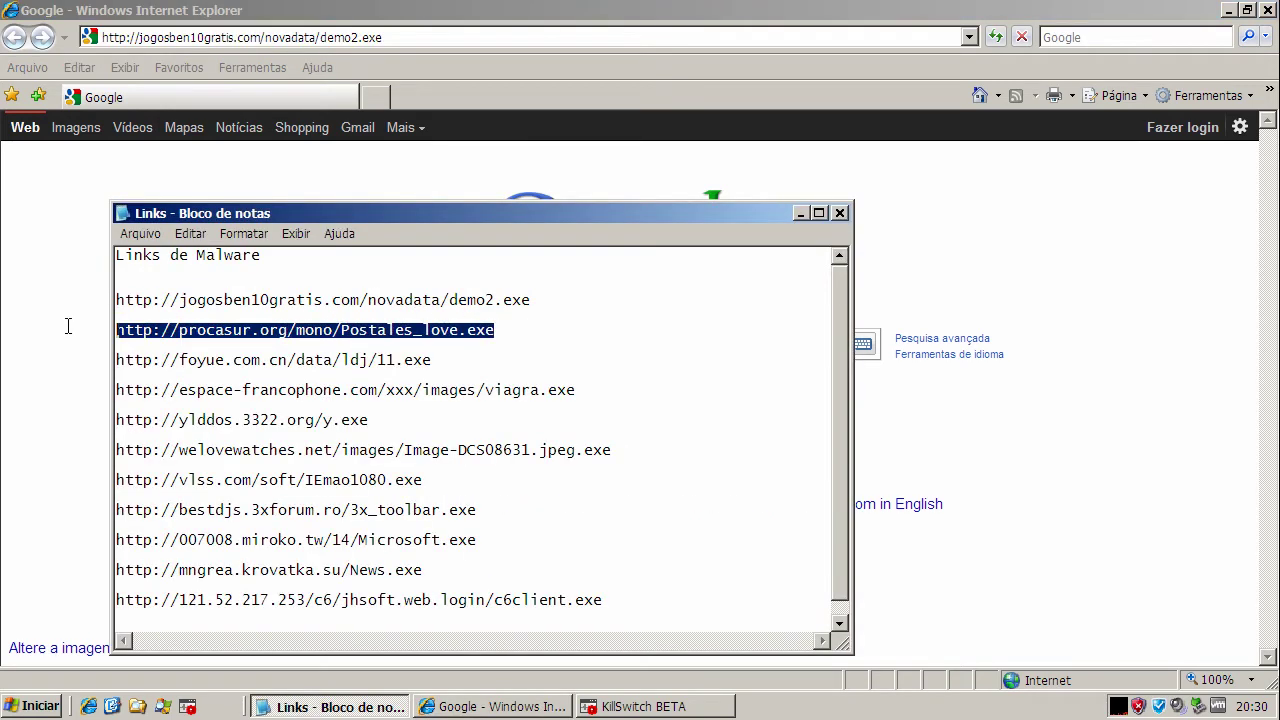
pyautogui.rightClick(236, 326)
pyautogui.click(270, 380)
pyautogui.click(273, 38)
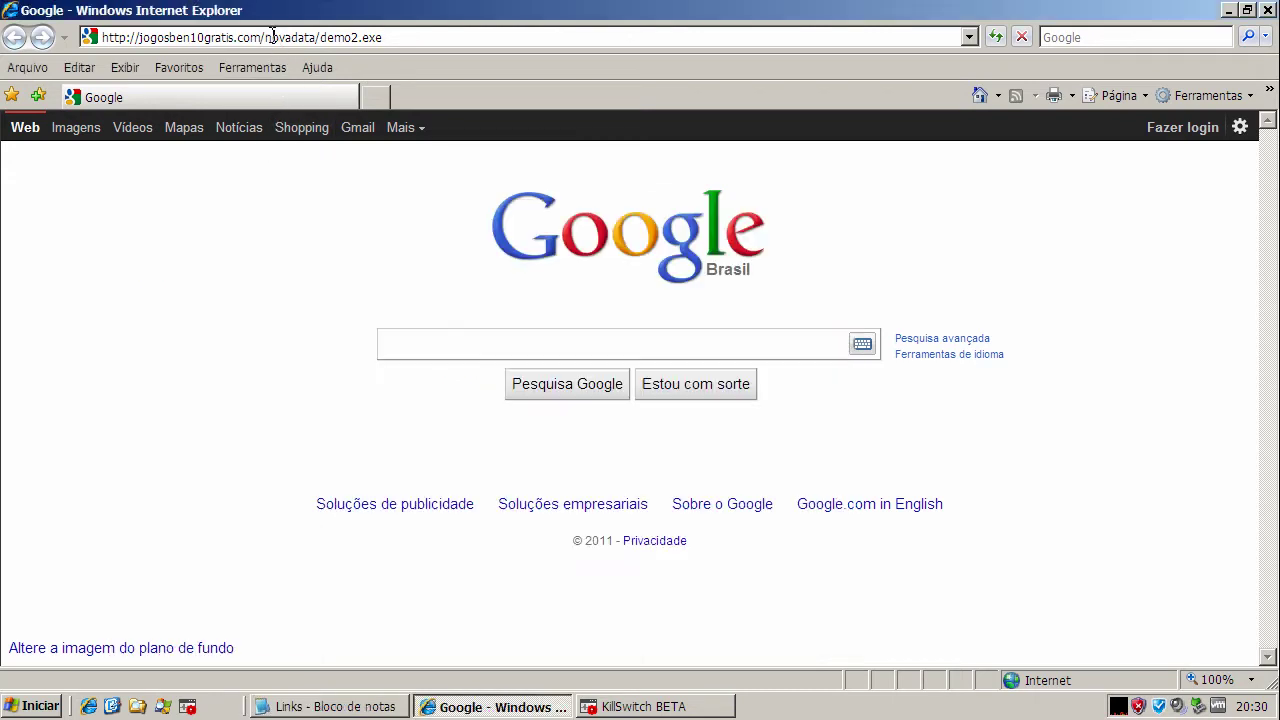
pyautogui.click(271, 36)
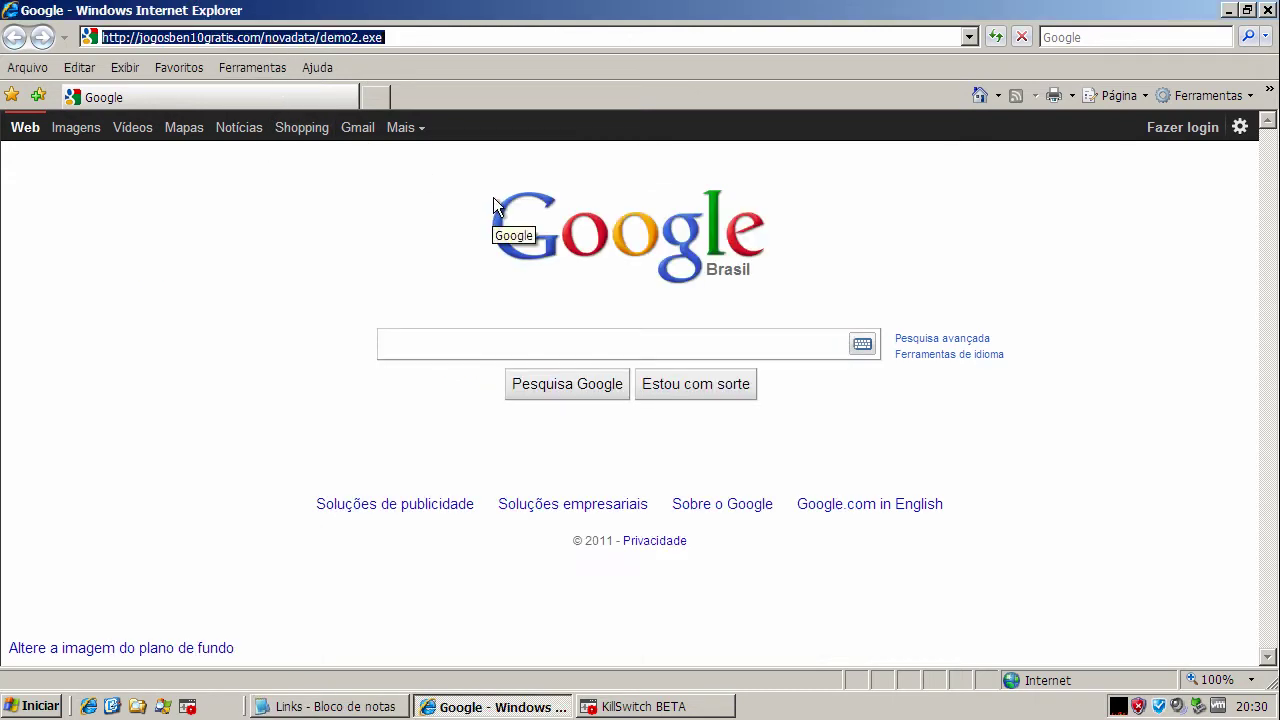
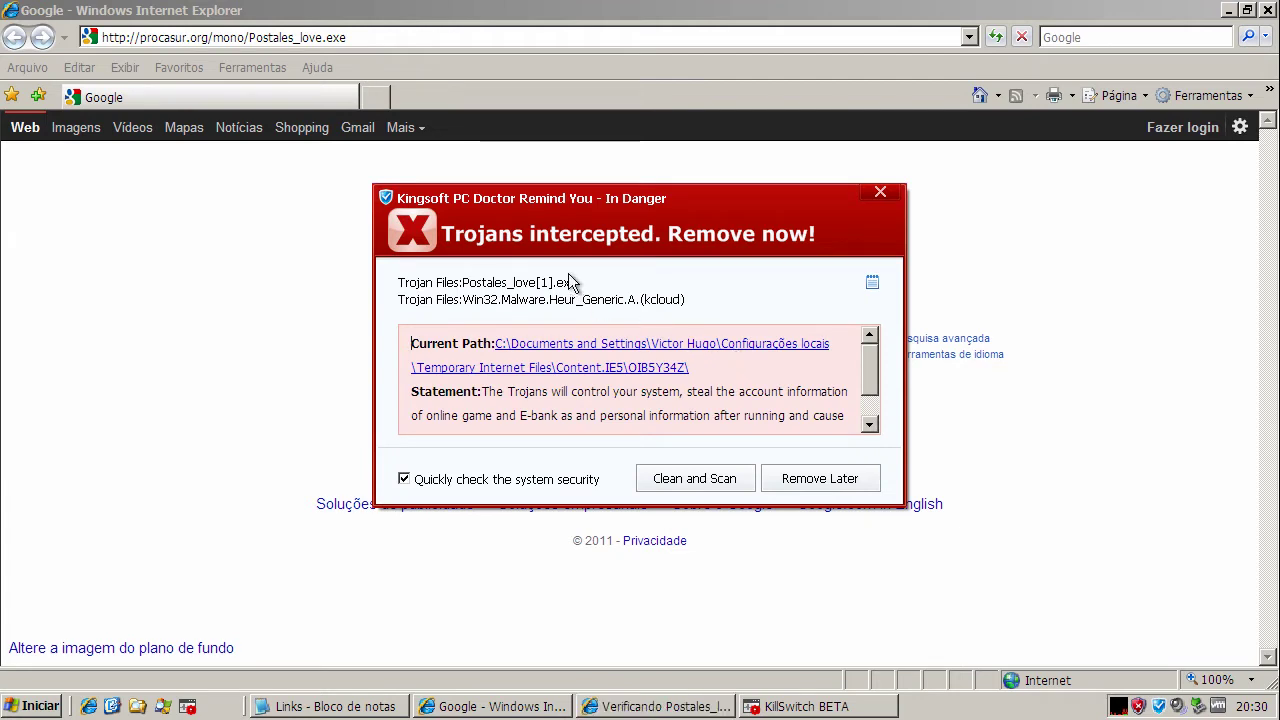
pyautogui.click(406, 480)
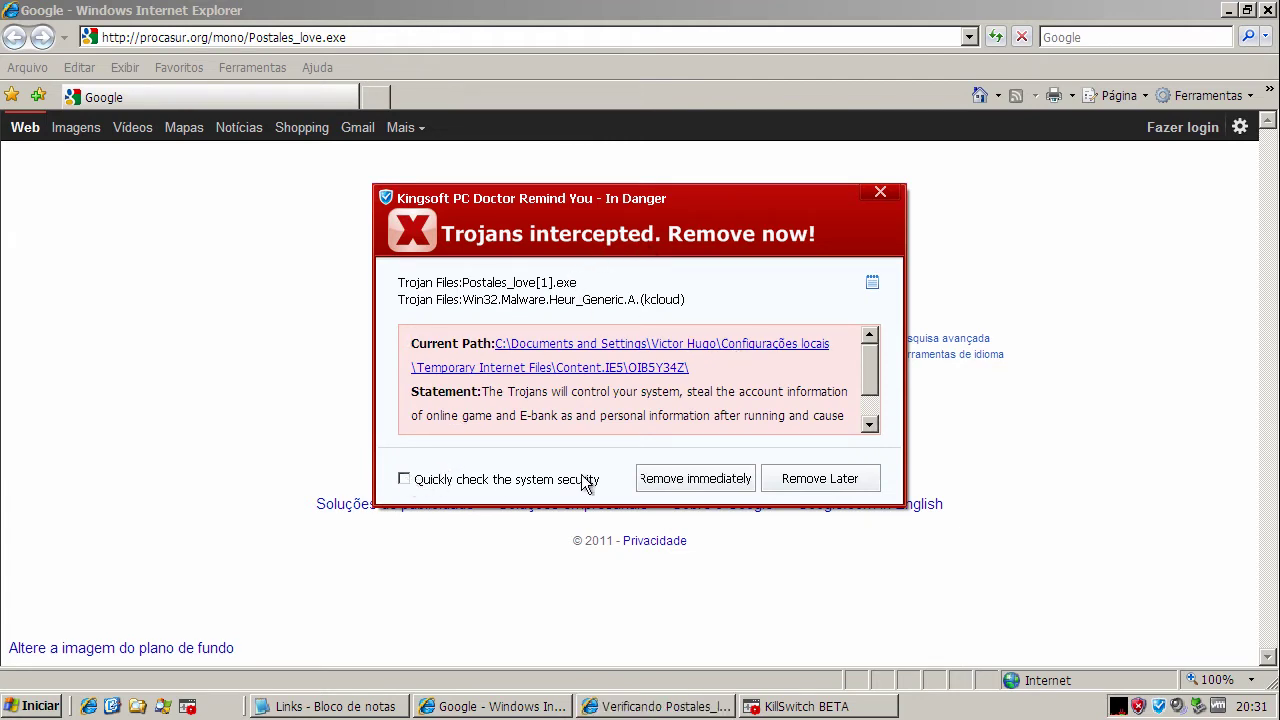
pyautogui.click(668, 479)
pyautogui.click(330, 706)
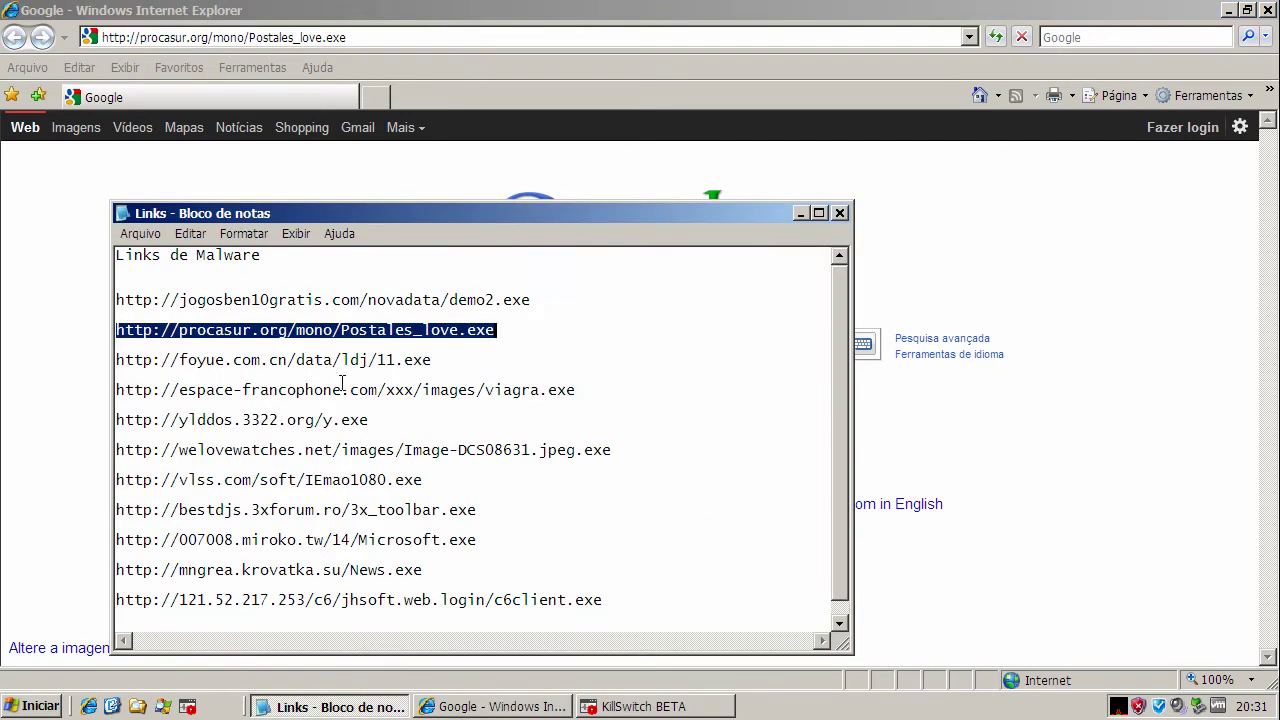
pyautogui.doubleClick(343, 360)
pyautogui.rightClick(343, 360)
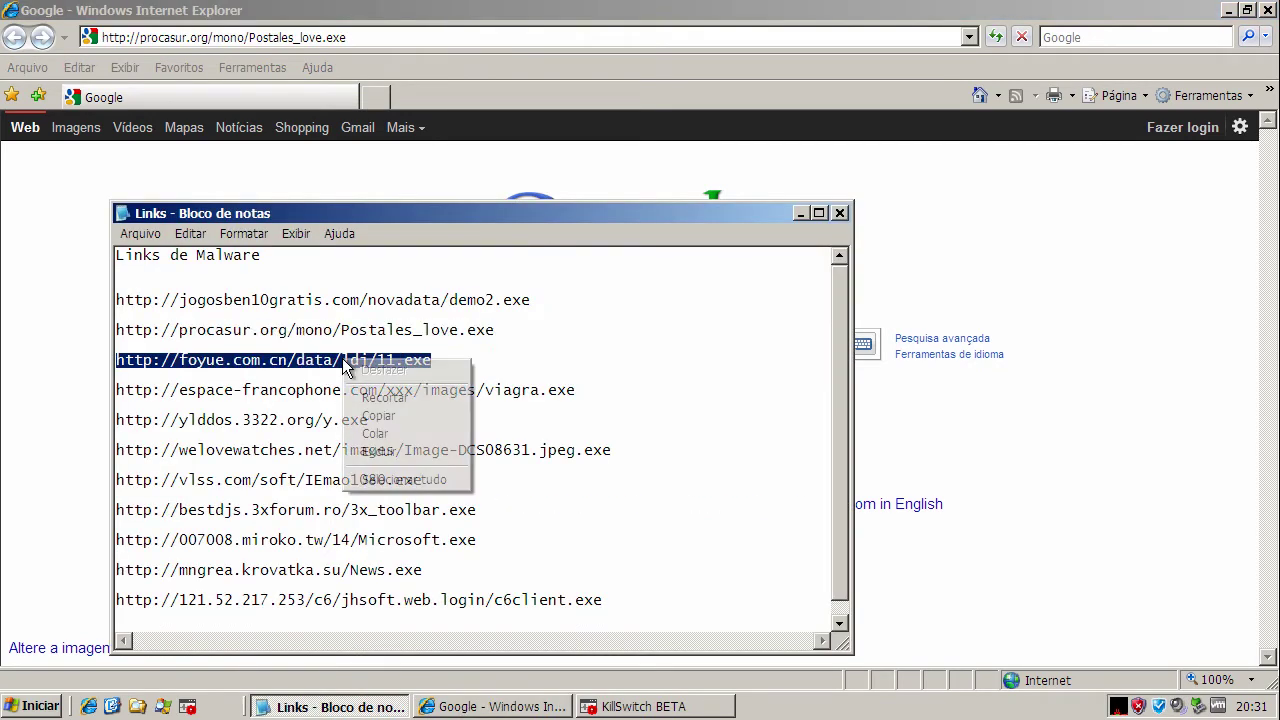
pyautogui.click(378, 416)
pyautogui.click(305, 40)
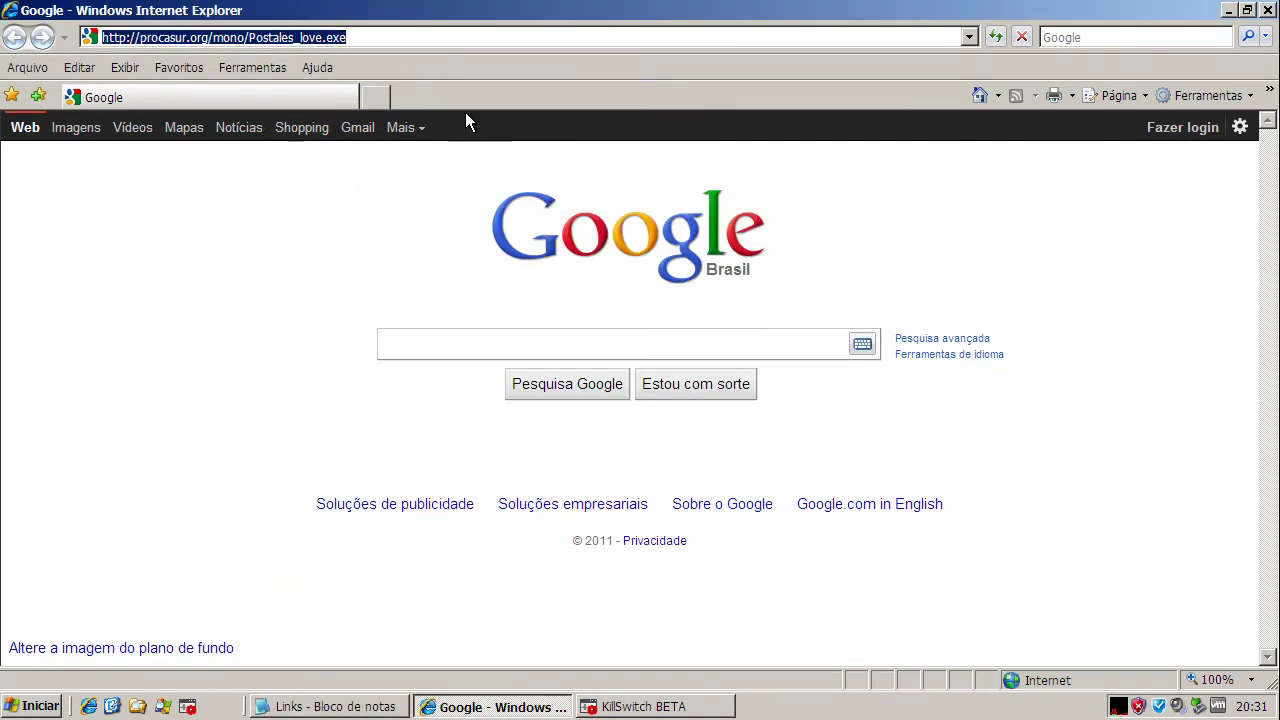
pyautogui.hotkey('ctrl', 'v')
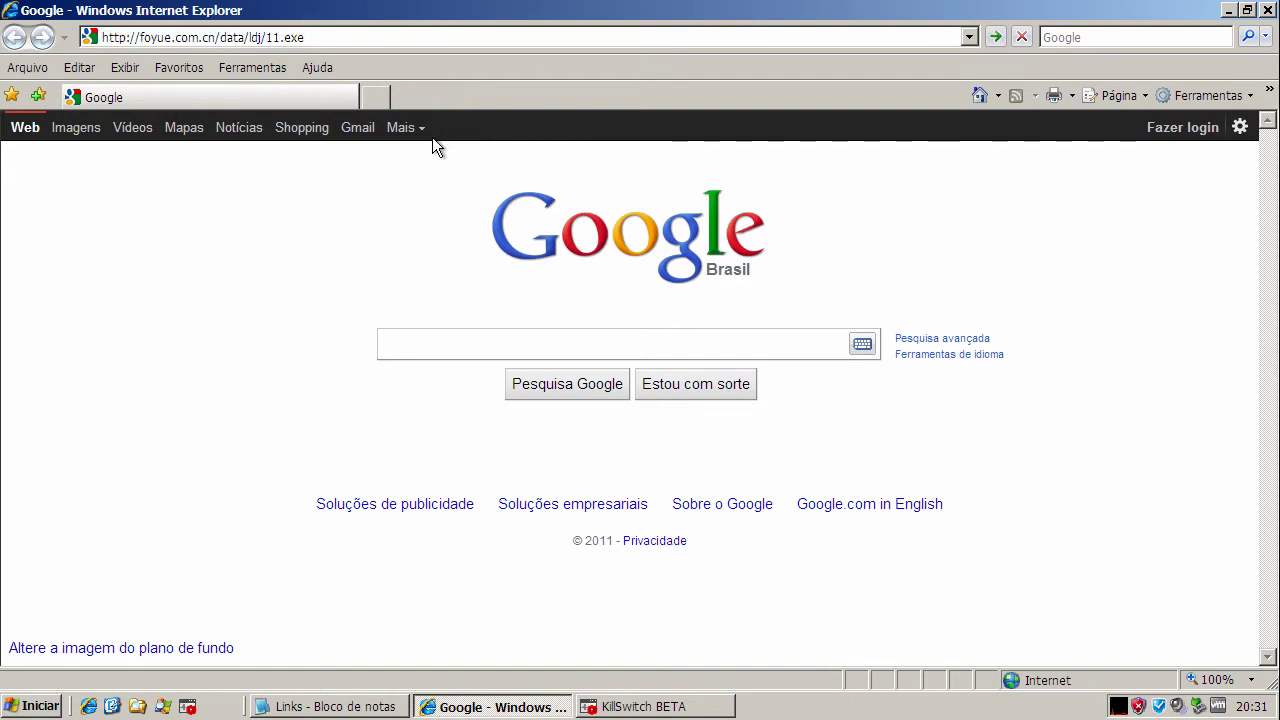
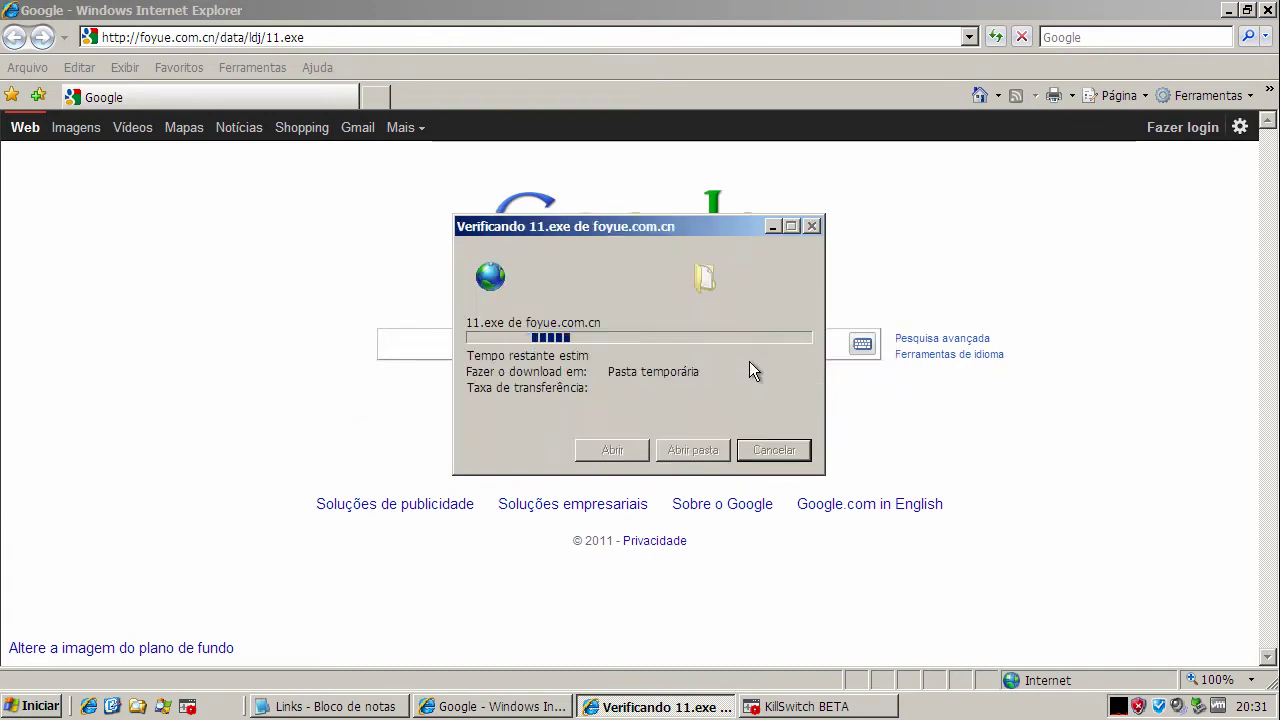
pyautogui.click(497, 481)
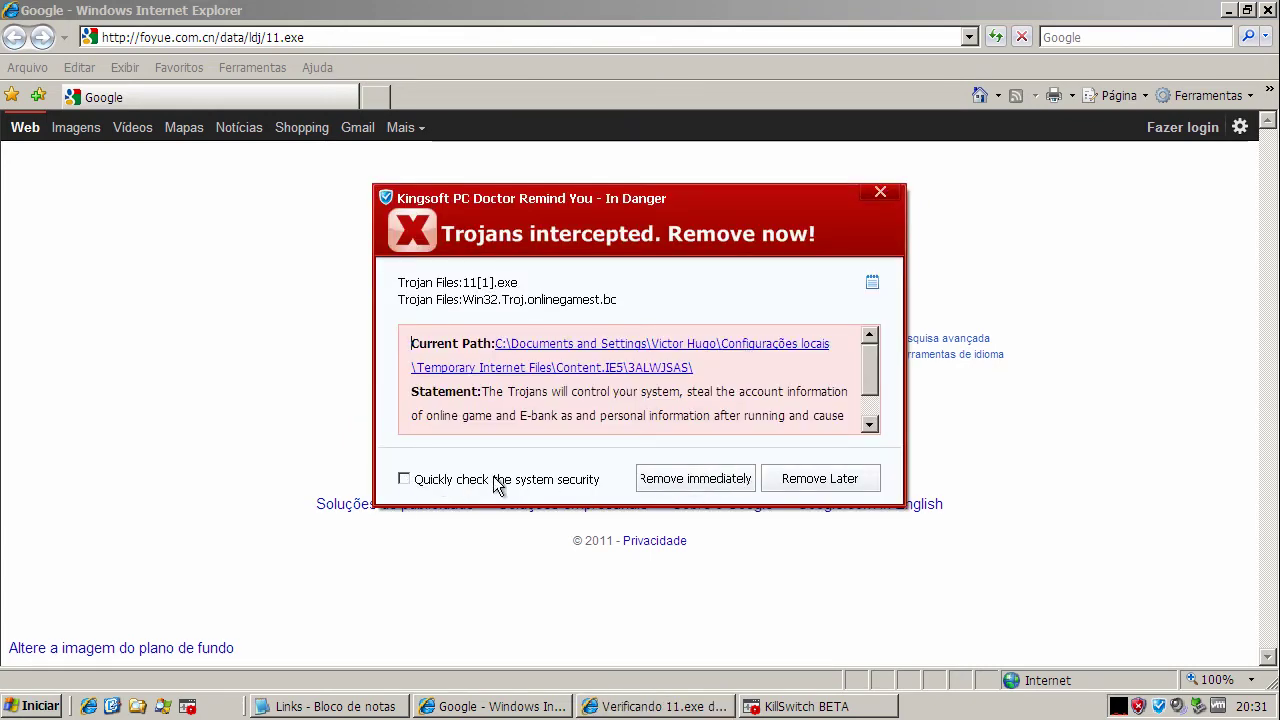
pyautogui.click(680, 479)
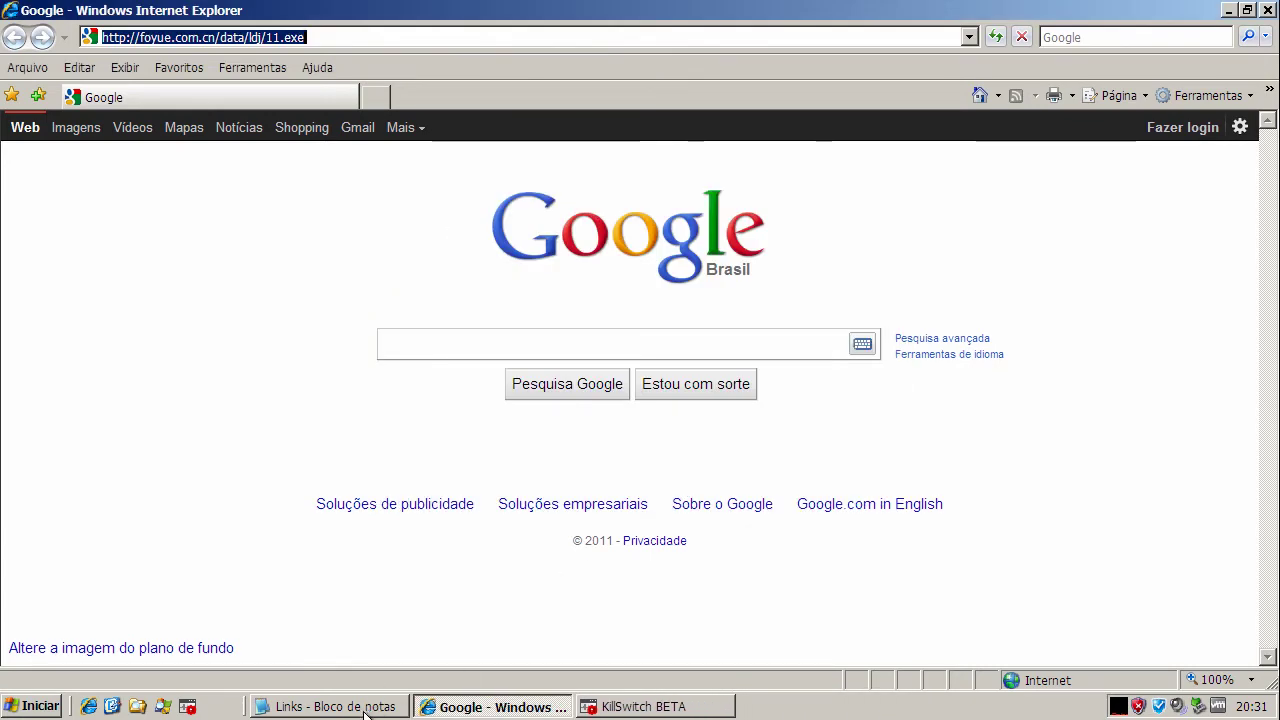
pyautogui.click(365, 710)
pyautogui.doubleClick(418, 390)
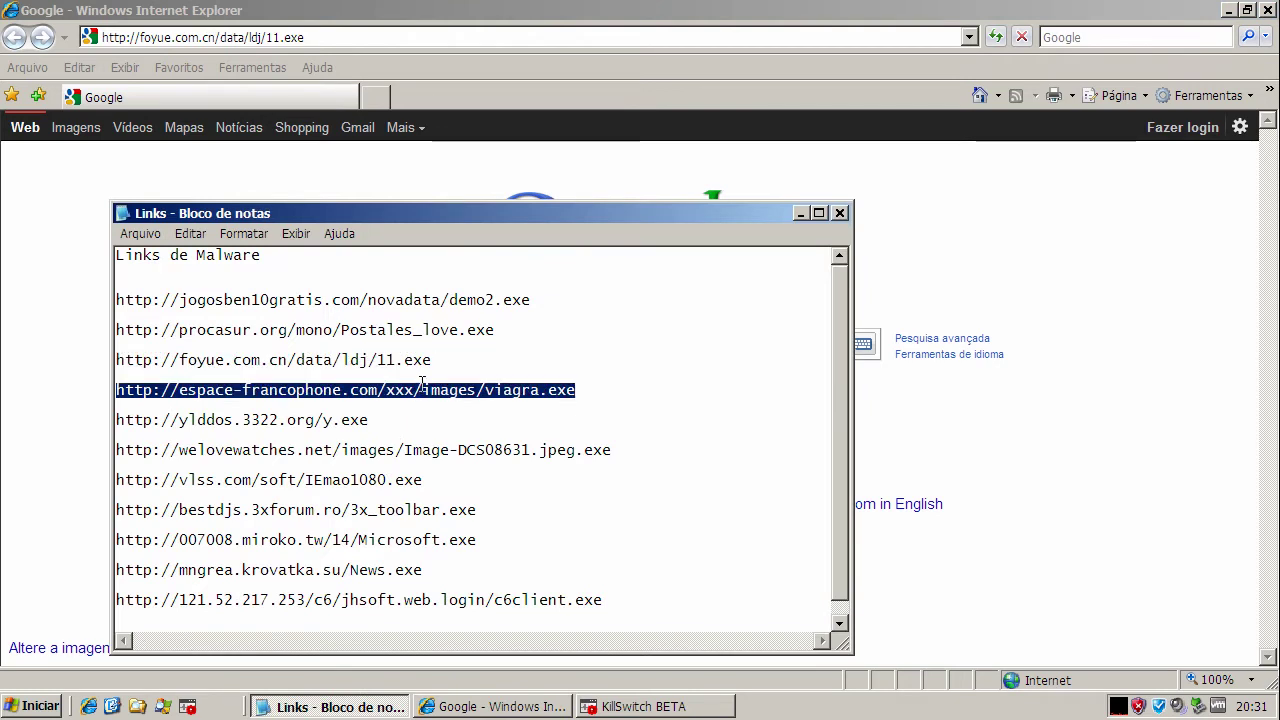
pyautogui.rightClick(422, 383)
pyautogui.click(460, 442)
pyautogui.click(328, 40)
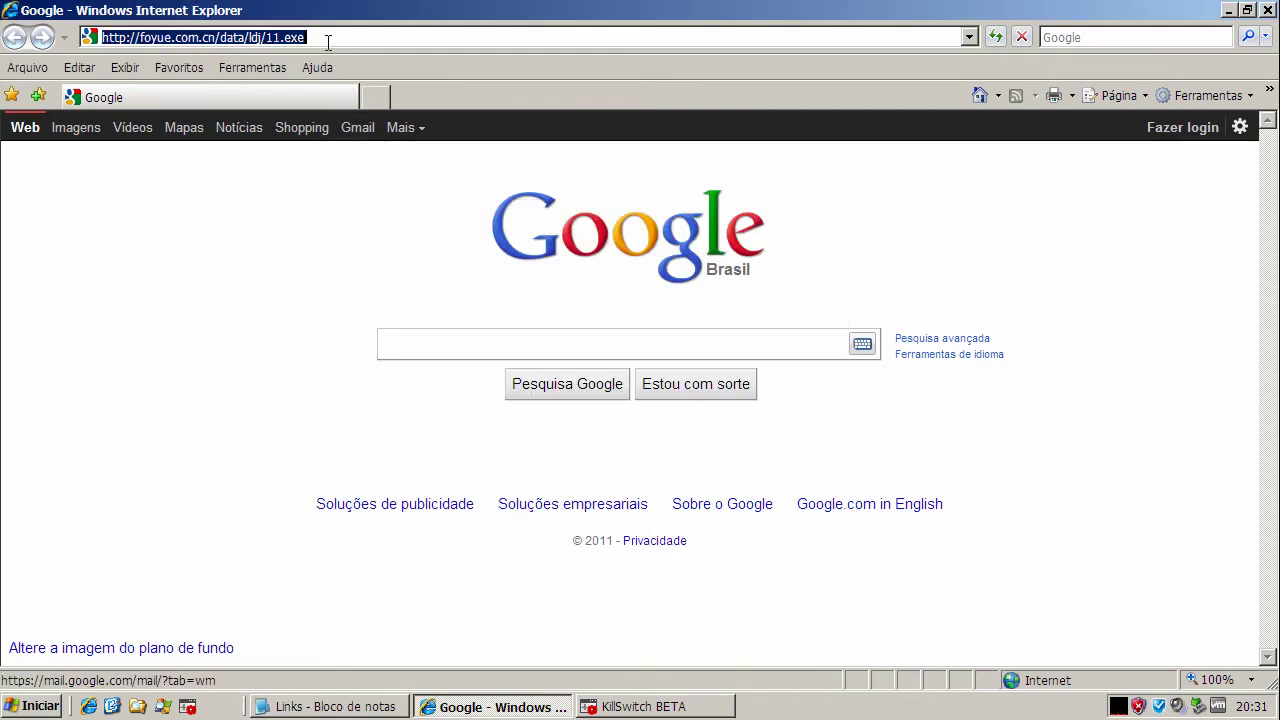
pyautogui.hotkey('ctrl', 'v')
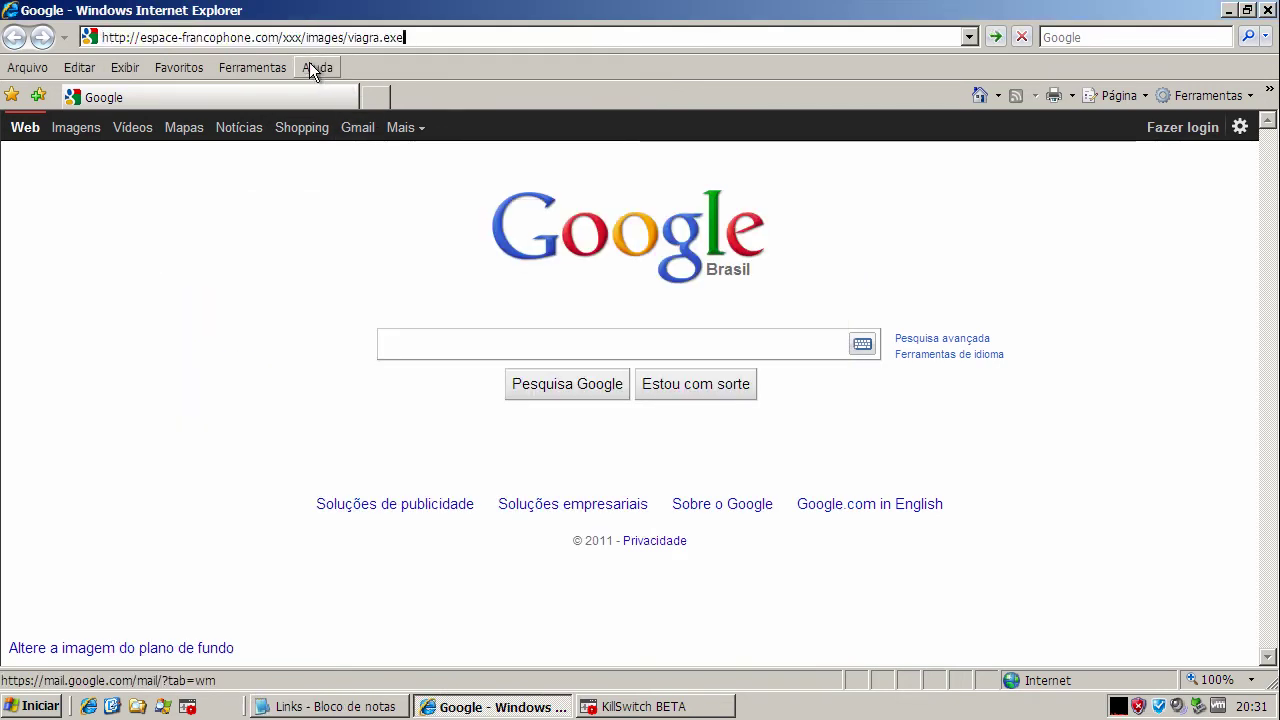
pyautogui.press('Return')
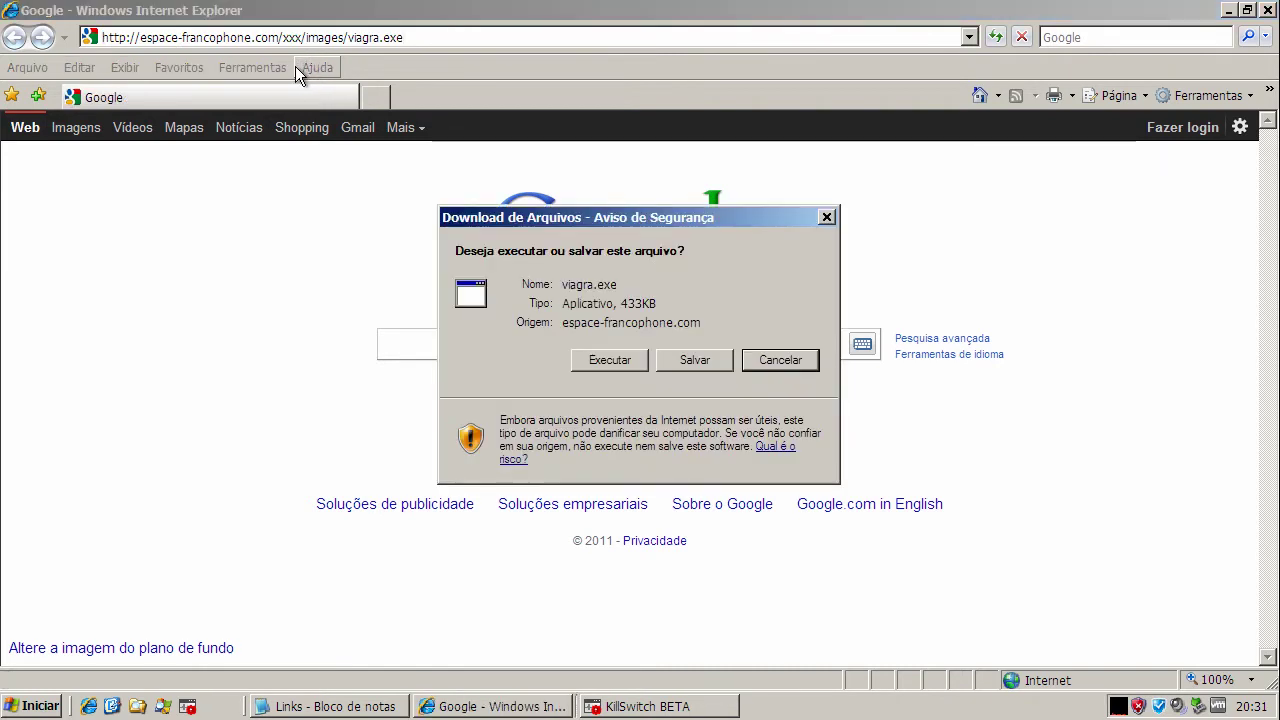
pyautogui.click(623, 363)
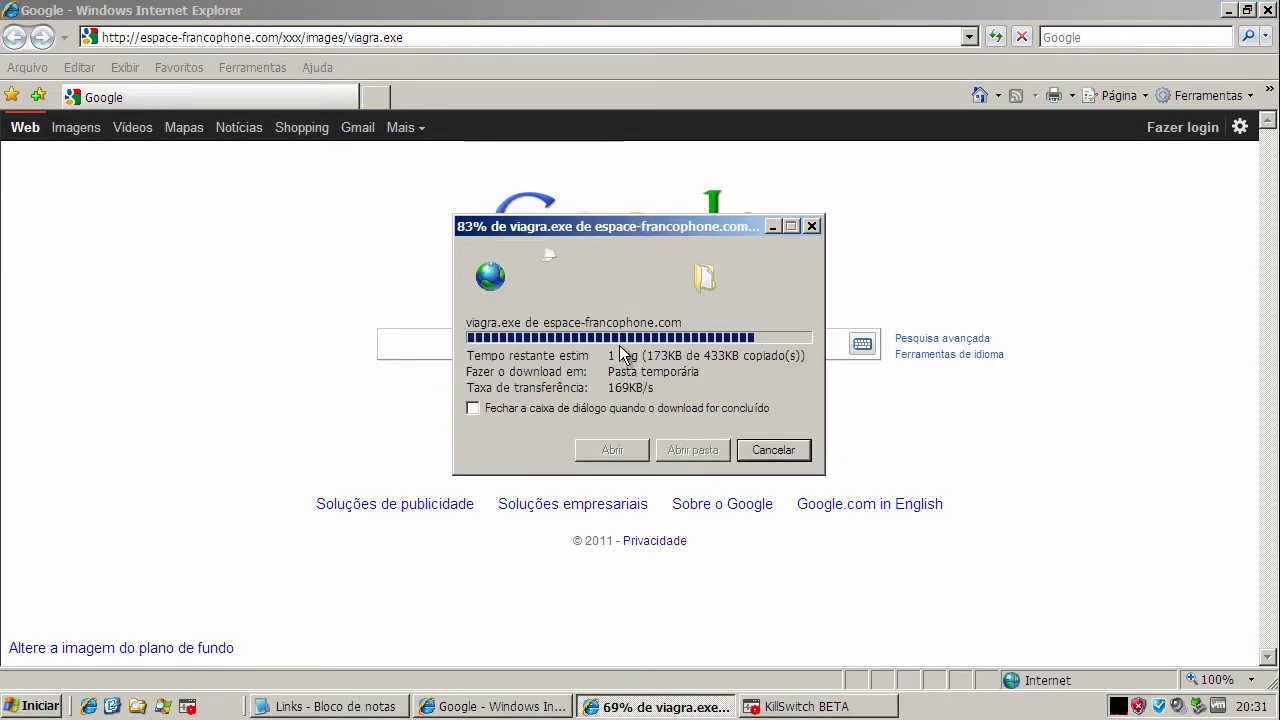
# Turn off the quick system security check in the trojan alert and remove the intercepted viagra[1].exe immediately.
pyautogui.click(733, 343)
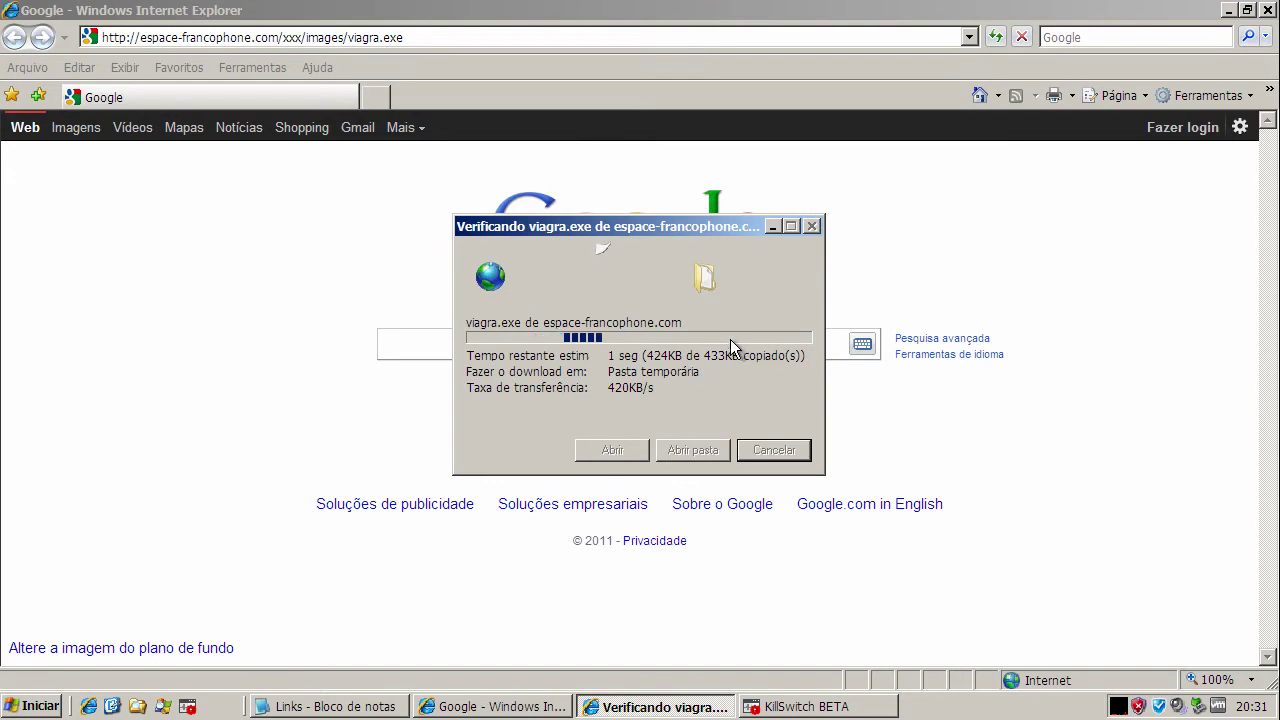
pyautogui.click(470, 482)
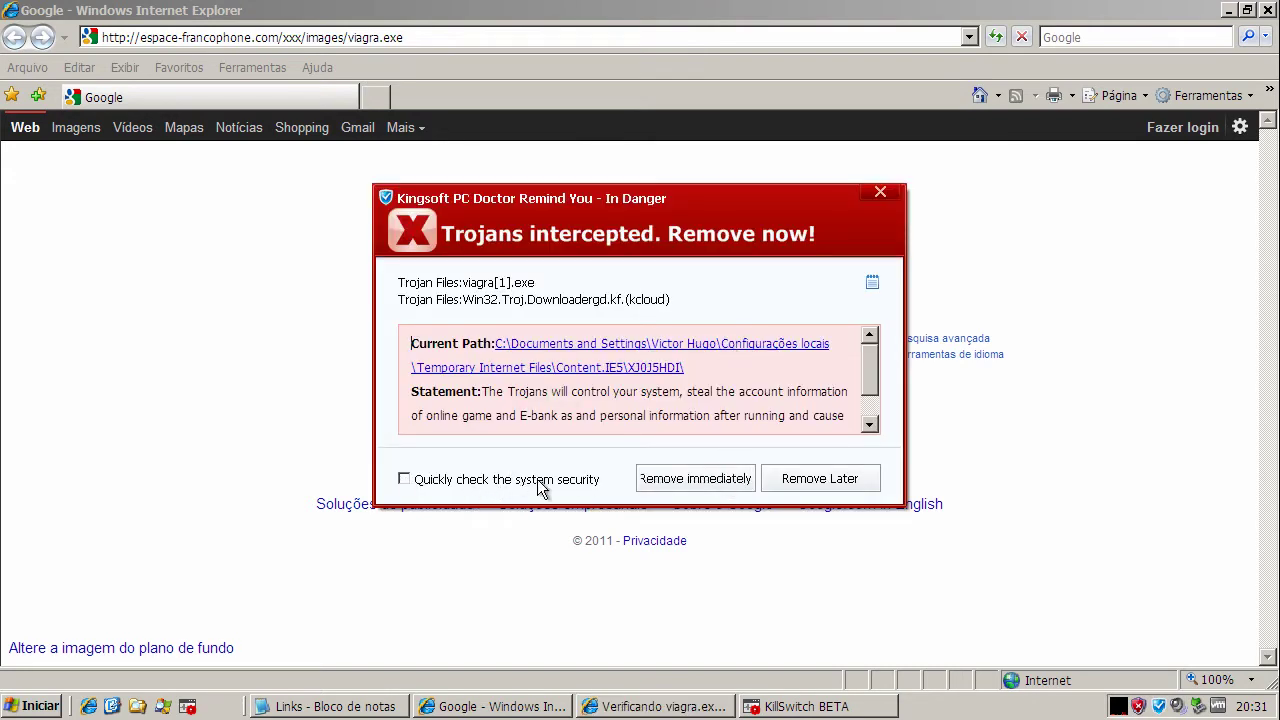
pyautogui.click(679, 480)
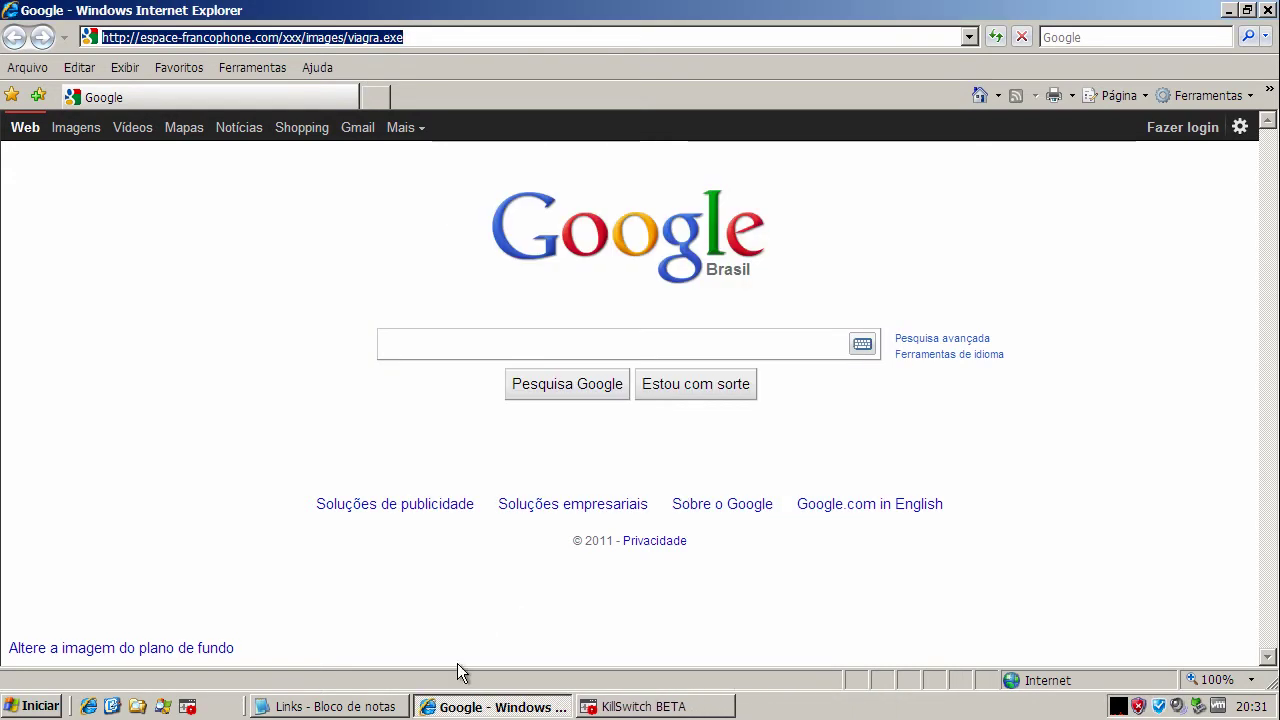
pyautogui.click(371, 710)
pyautogui.moveTo(116, 420); pyautogui.dragTo(370, 420)
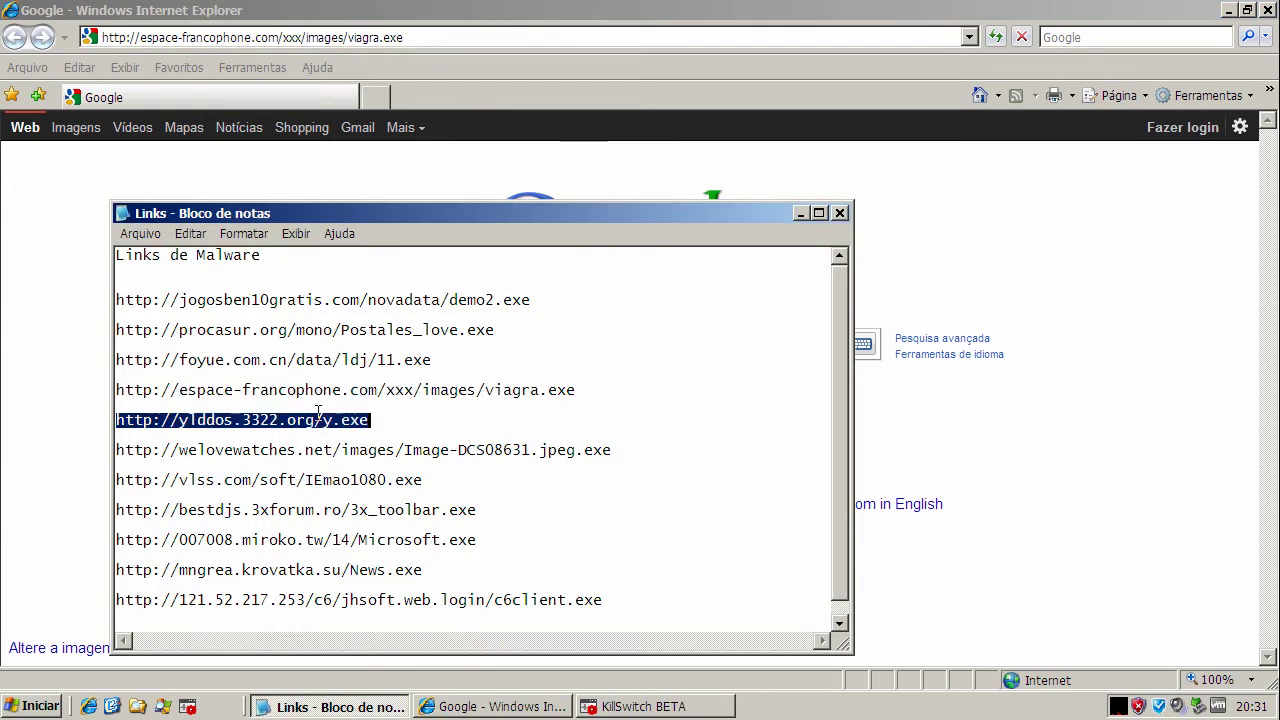
pyautogui.rightClick(320, 420)
pyautogui.click(350, 471)
pyautogui.click(258, 37)
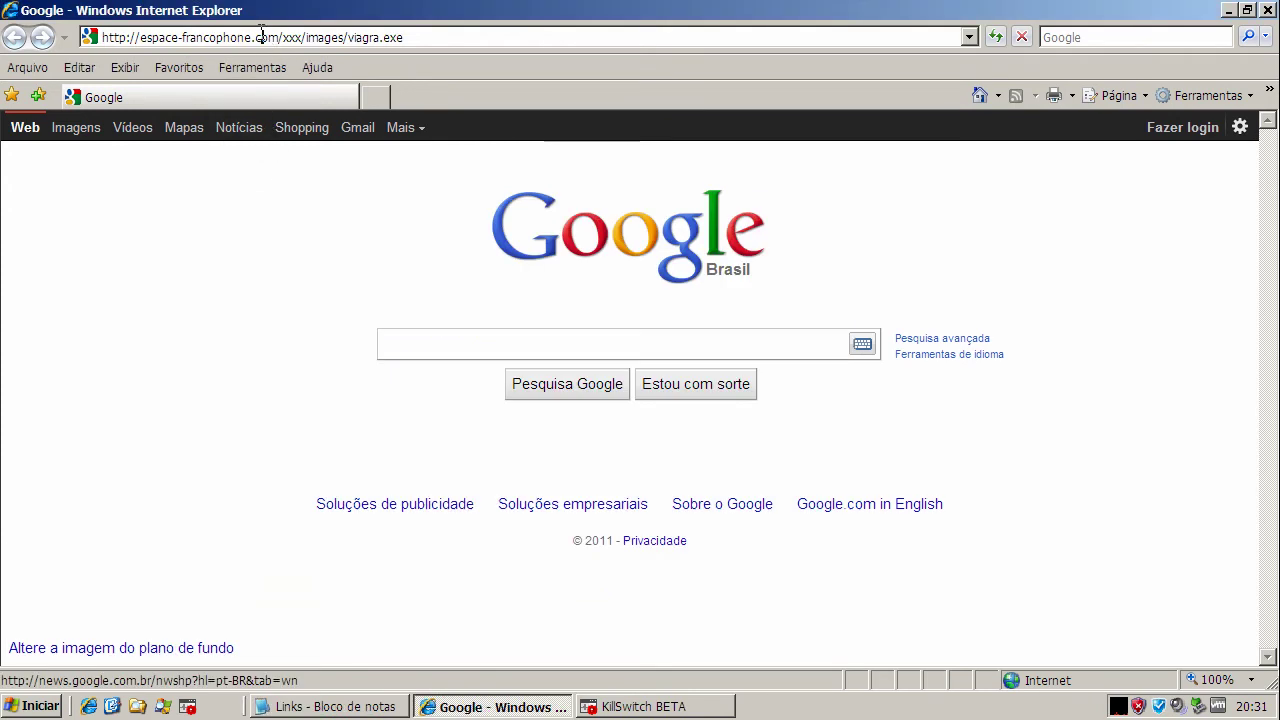
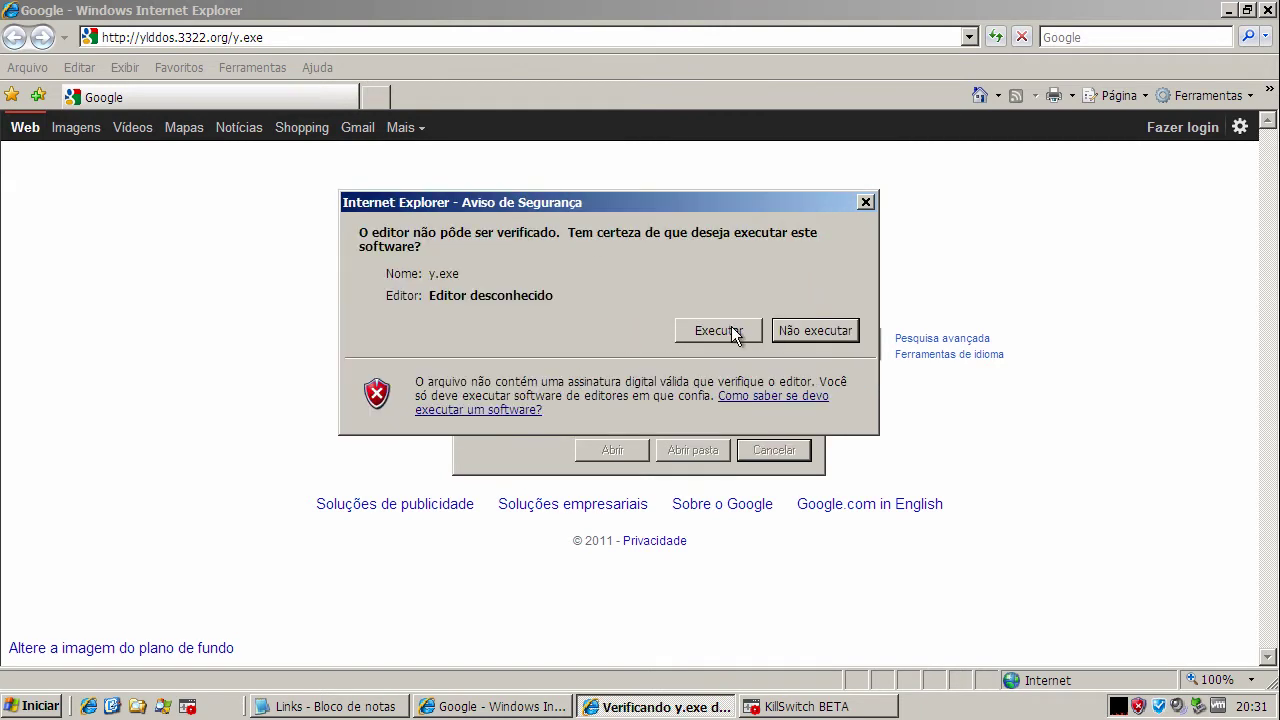
pyautogui.click(731, 327)
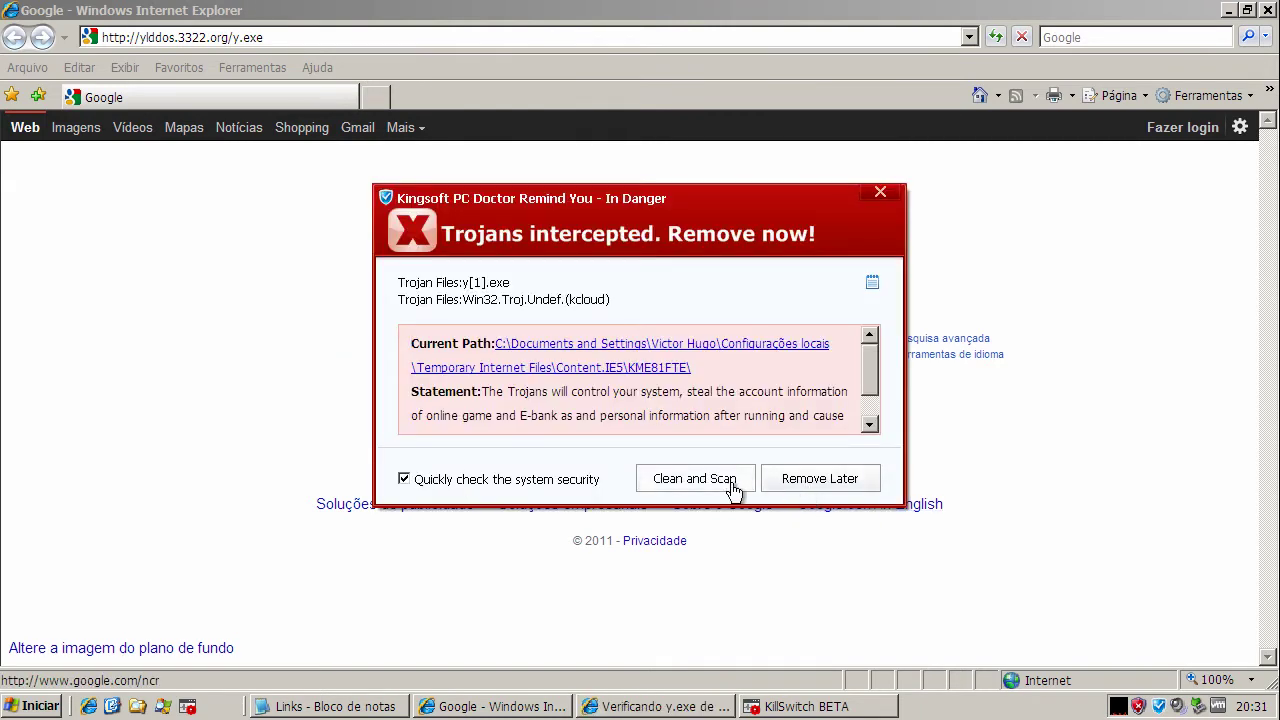
pyautogui.click(405, 480)
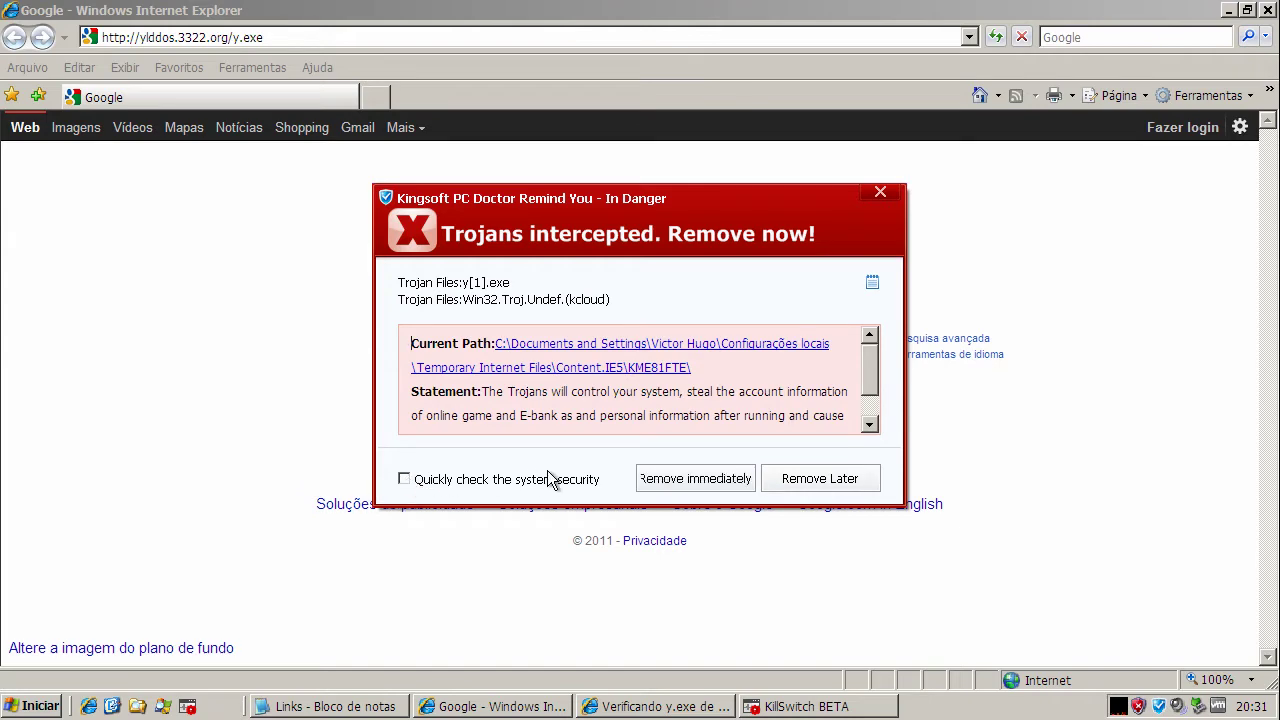
pyautogui.click(690, 479)
pyautogui.click(335, 706)
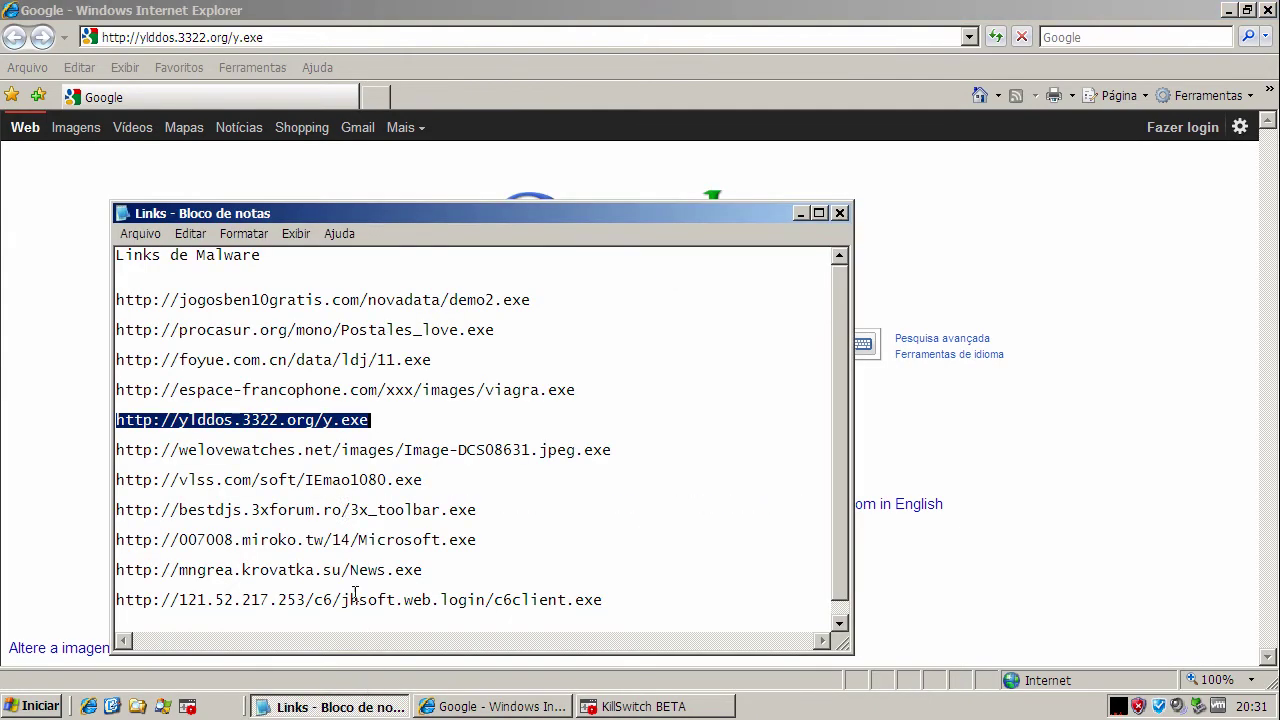
pyautogui.press('Down')
pyautogui.press('Home')
pyautogui.hotkey('shift', 'End')
pyautogui.rightClick(378, 441)
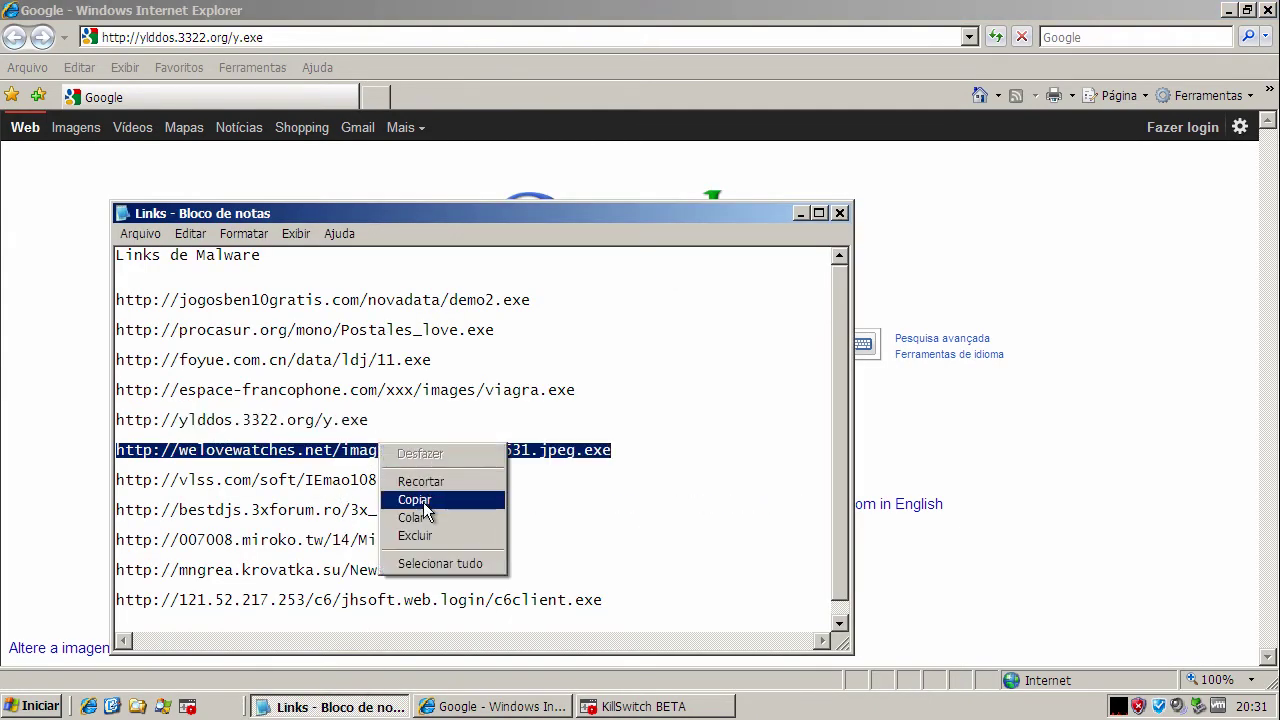
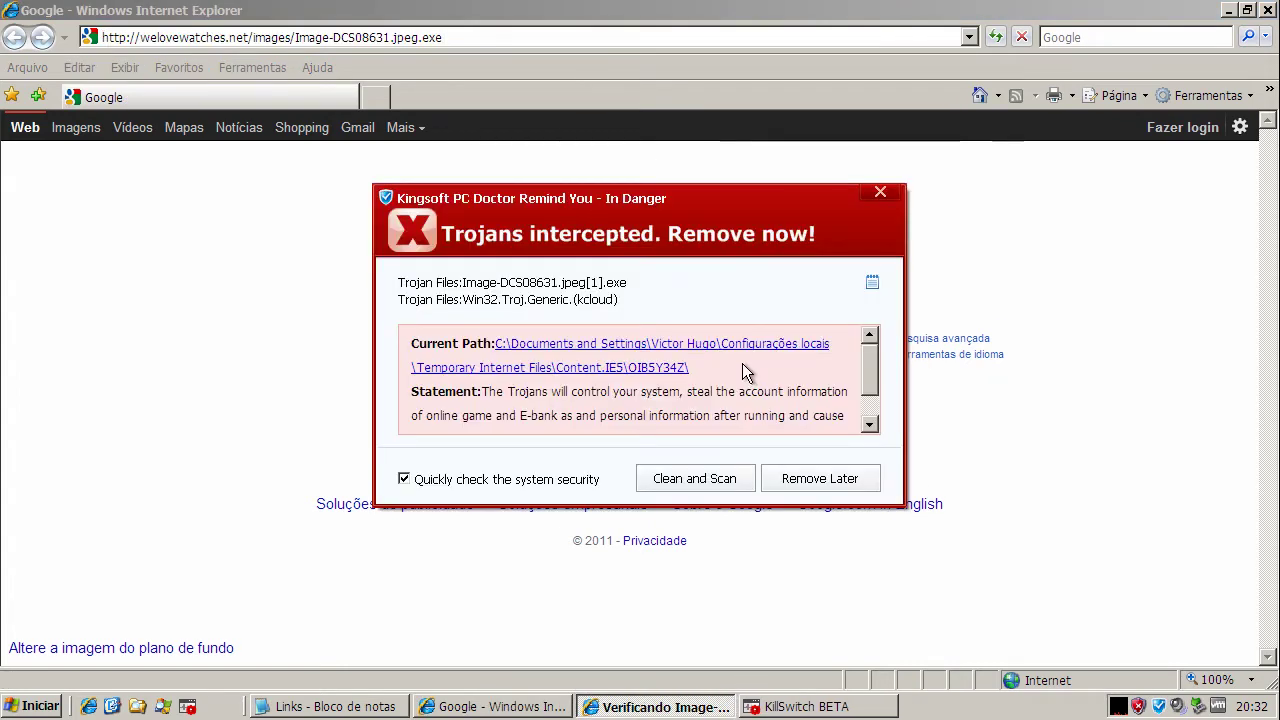
pyautogui.click(442, 482)
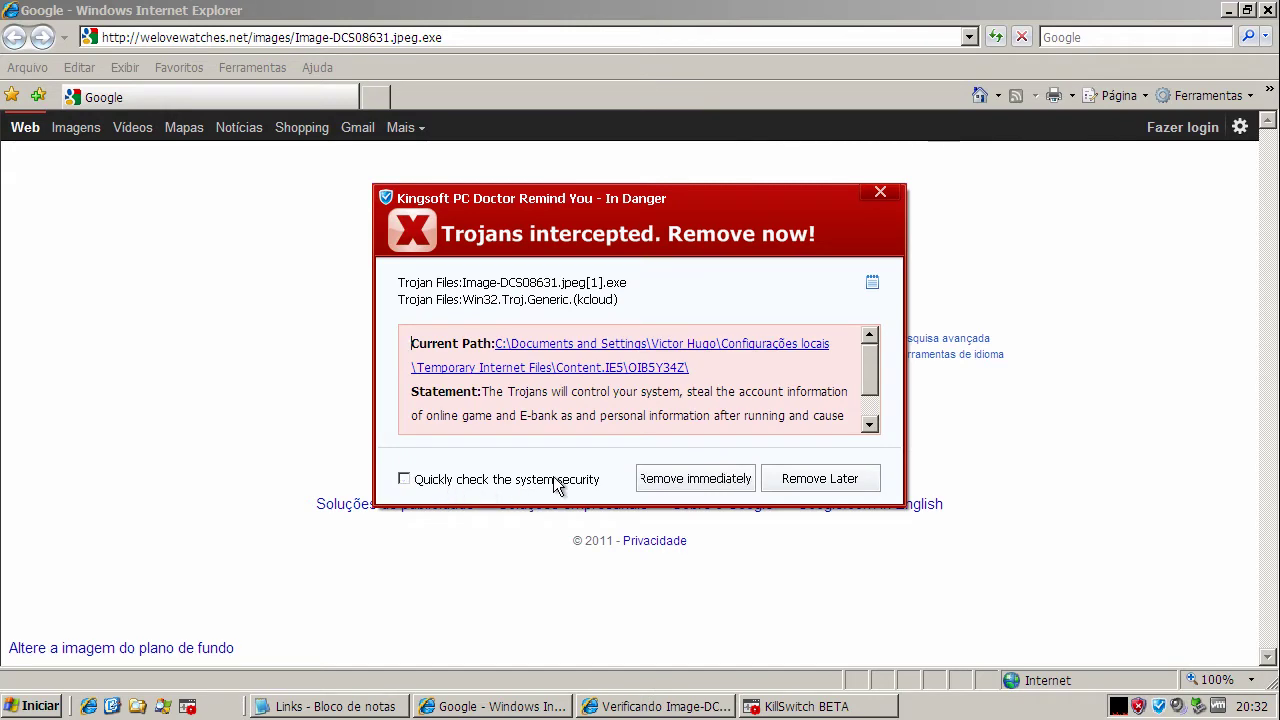
pyautogui.click(712, 478)
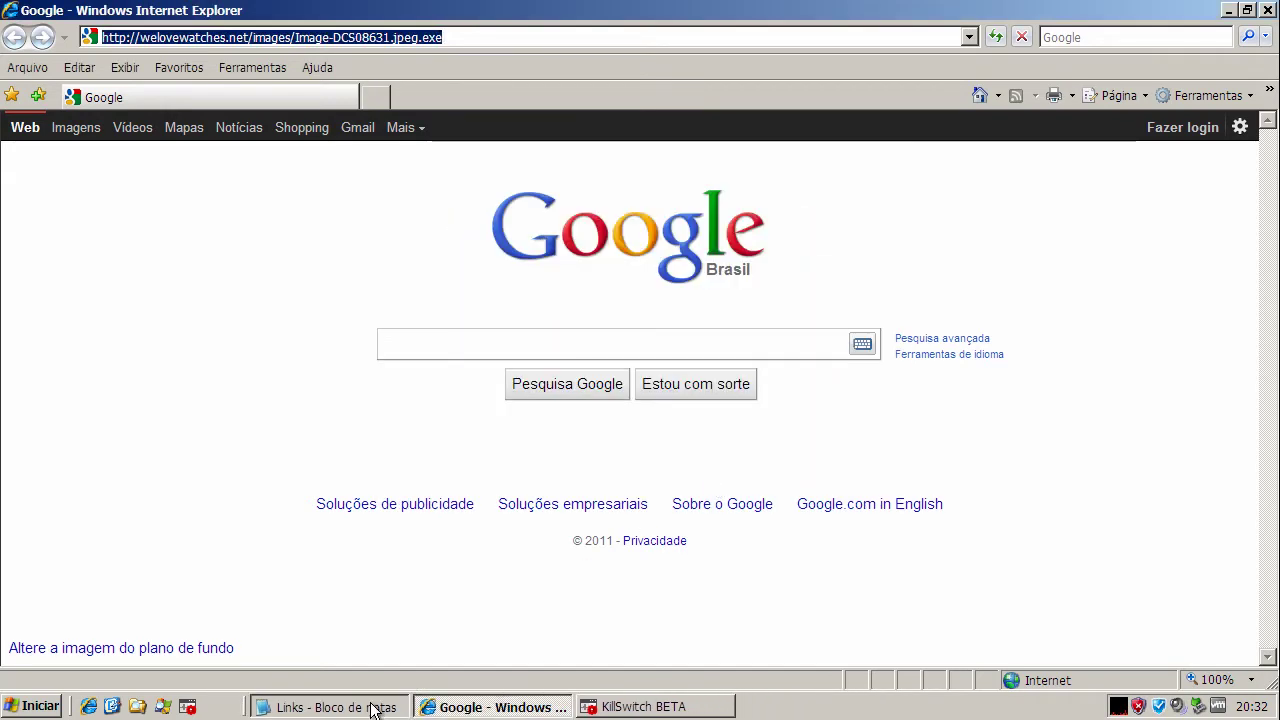
pyautogui.click(380, 707)
pyautogui.doubleClick(358, 480)
pyautogui.rightClick(358, 480)
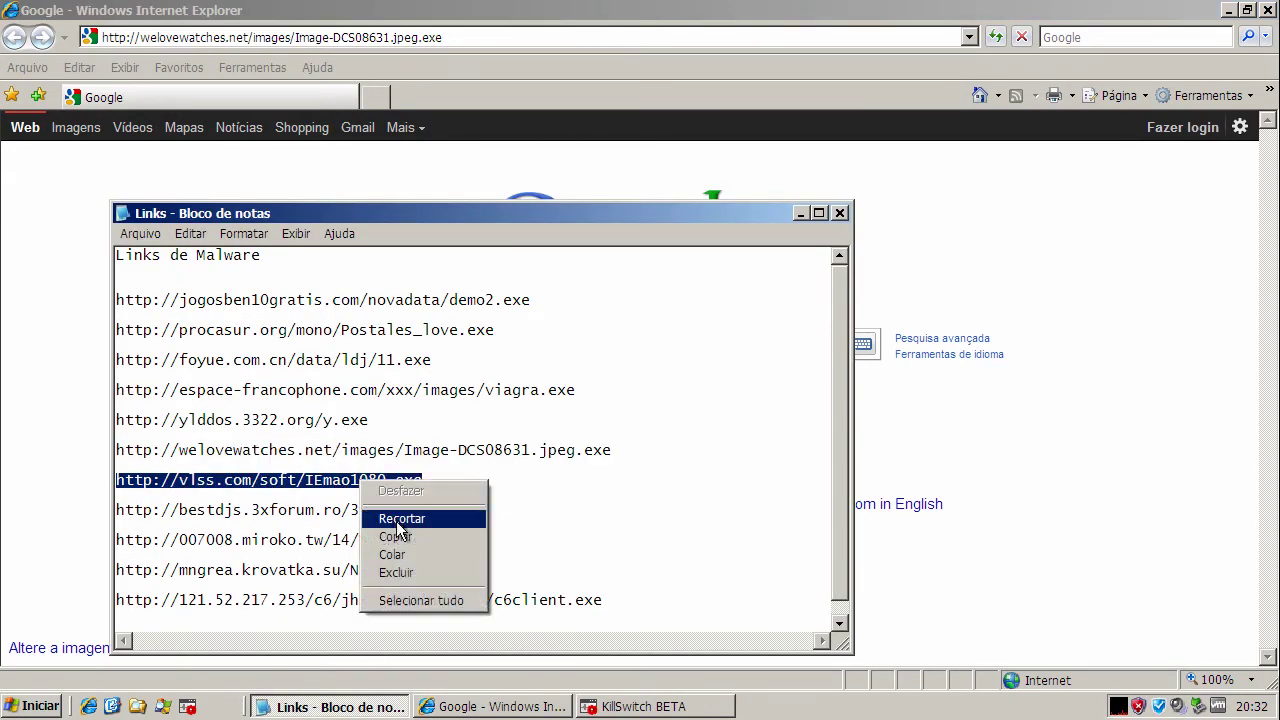
pyautogui.click(395, 535)
pyautogui.click(286, 37)
pyautogui.click(286, 37)
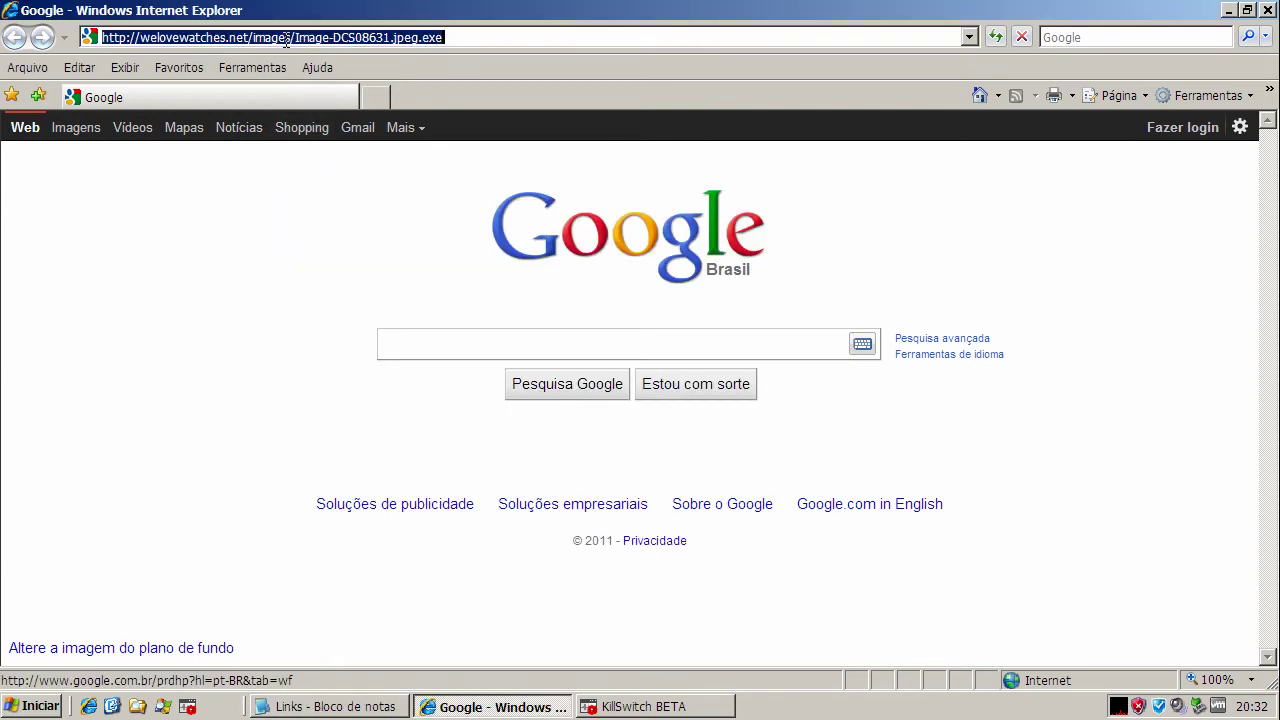
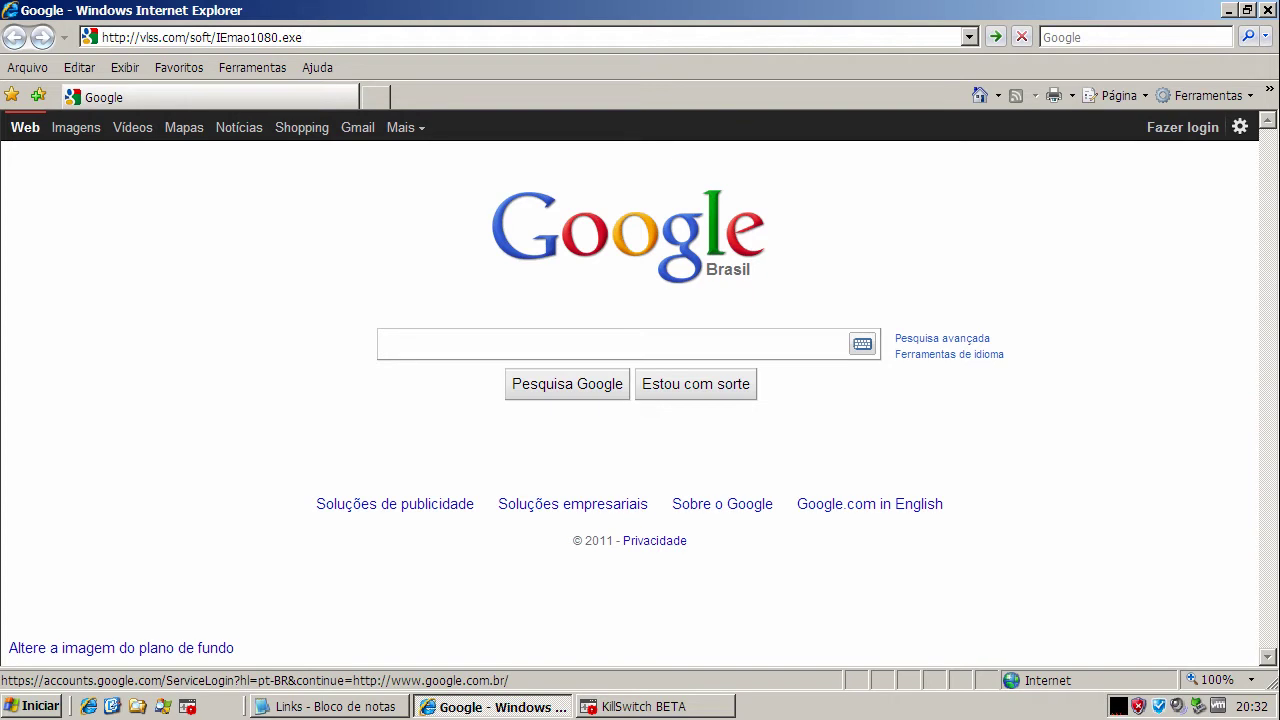
# Load the pasted IEmao1080.exe address and run the file despite its unknown publisher, checking the KillSwitch process list while it downloads.
pyautogui.press('Return')
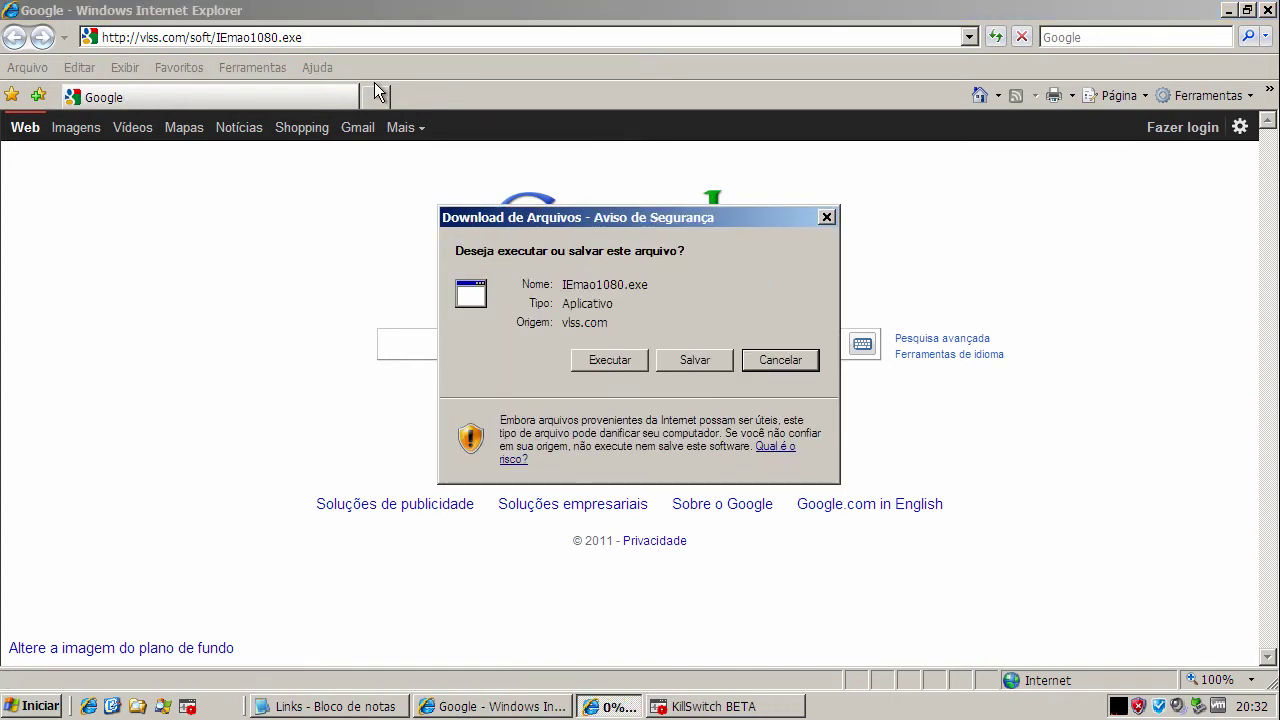
pyautogui.click(612, 364)
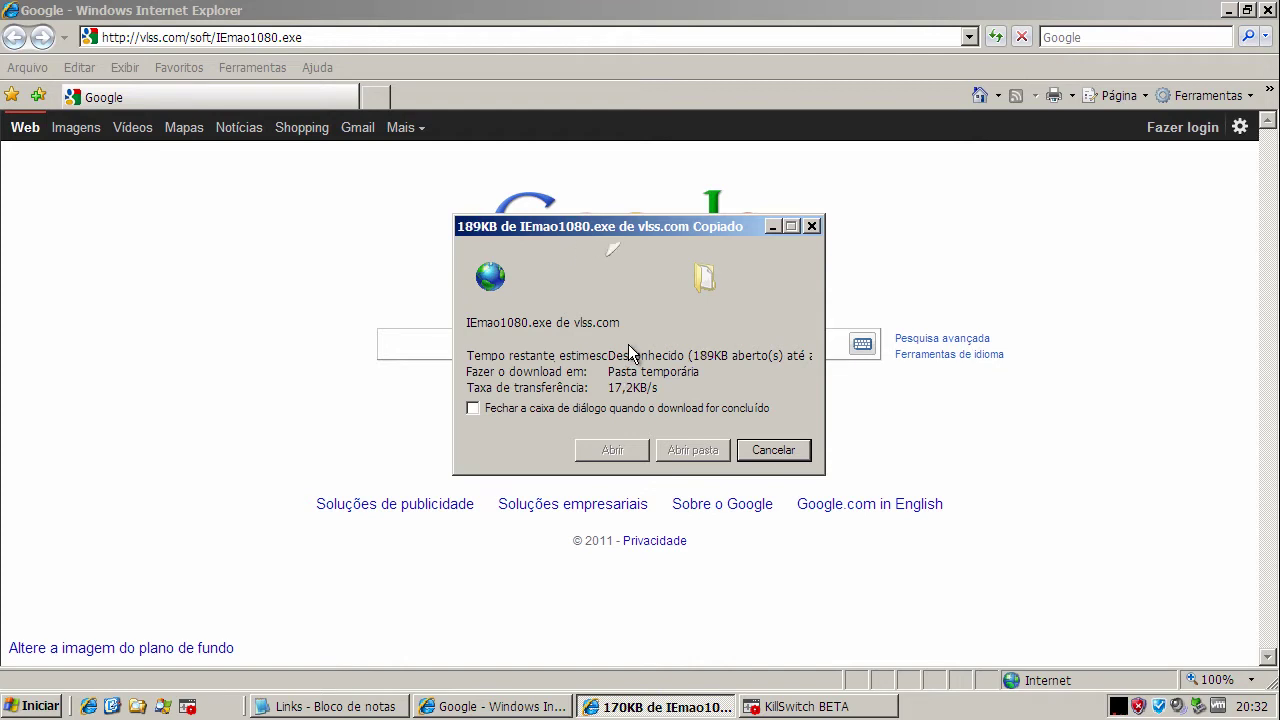
pyautogui.click(805, 706)
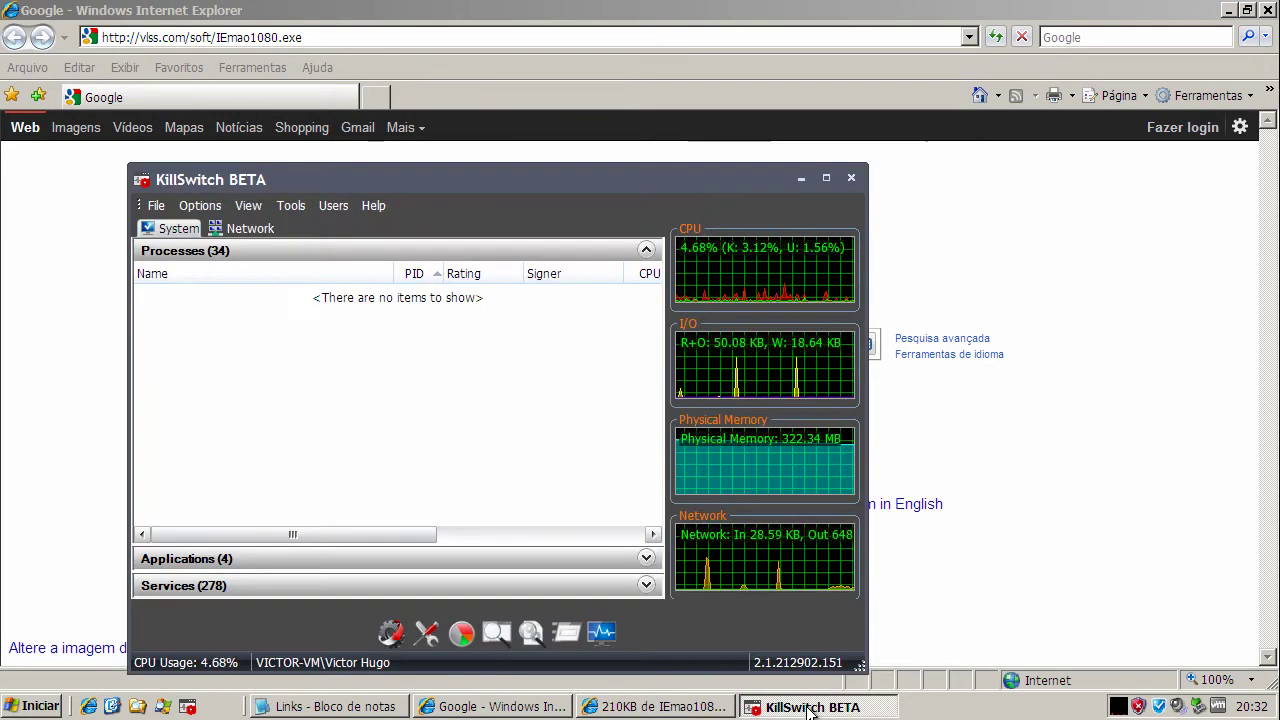
pyautogui.click(801, 179)
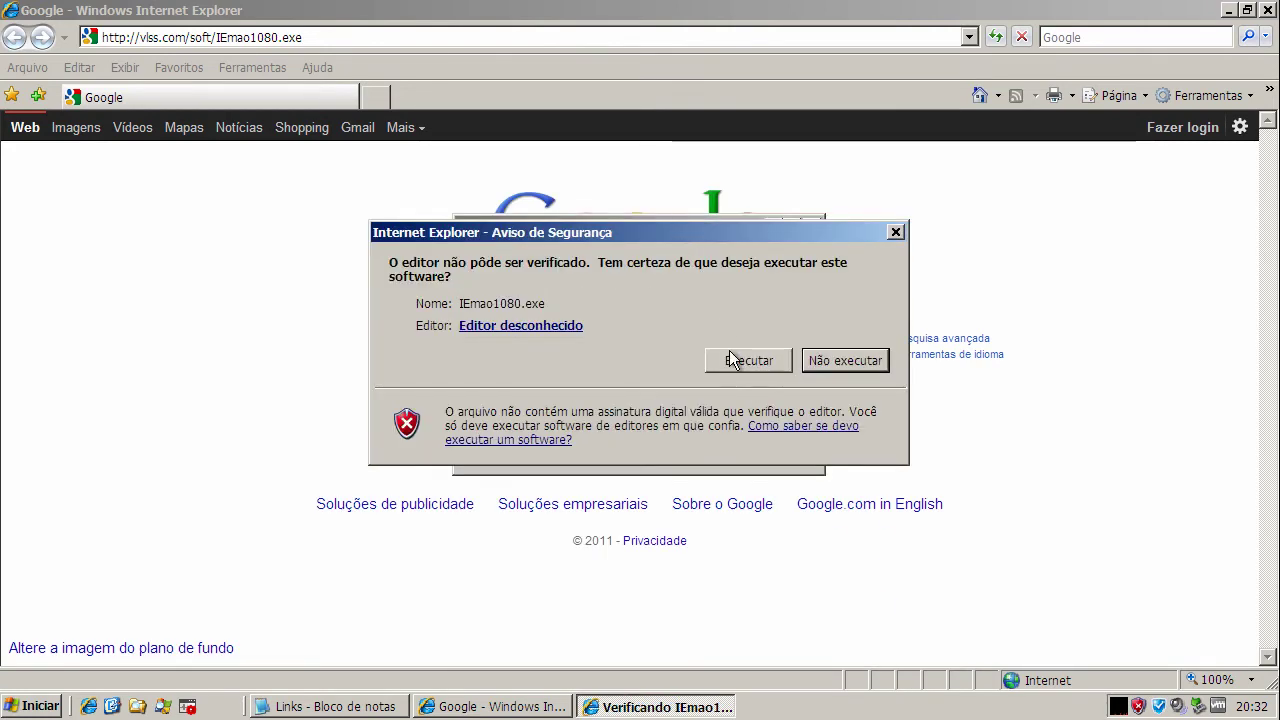
pyautogui.click(746, 364)
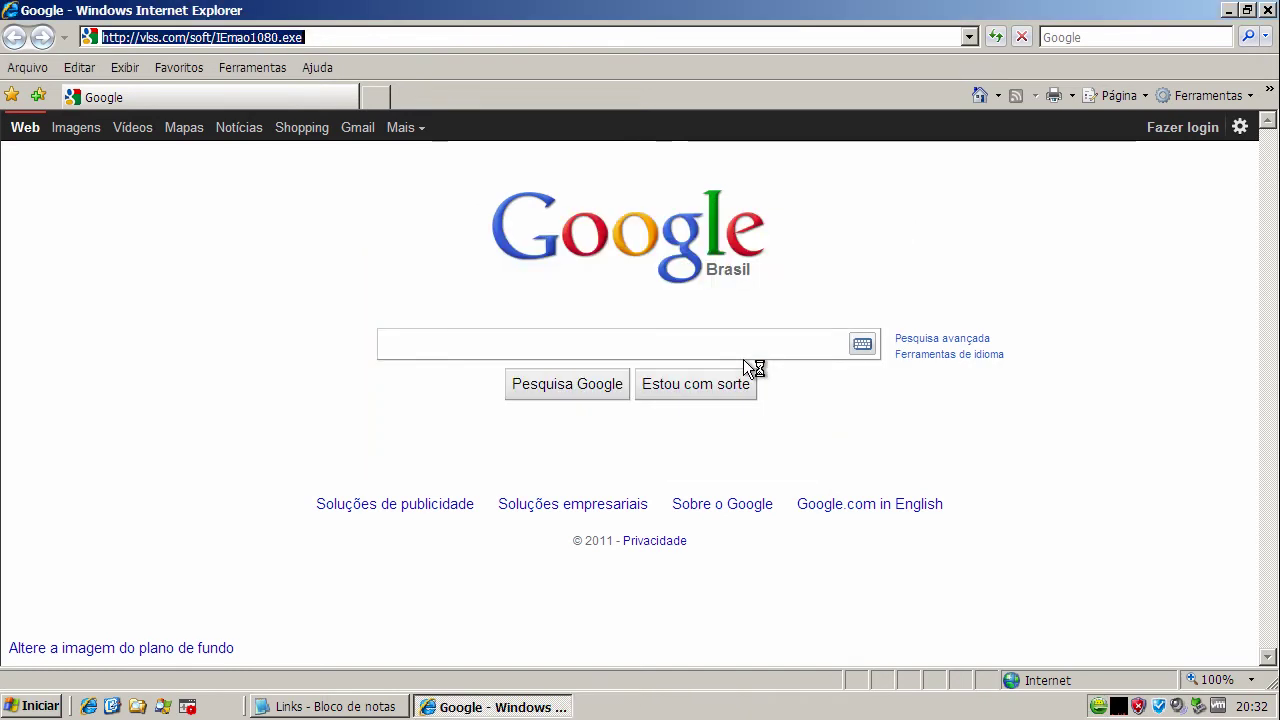
# Look in KillSwitch for the running IEmao1080[1].exe process and its rating, and minimize the monitor.
pyautogui.doubleClick(1120, 707)
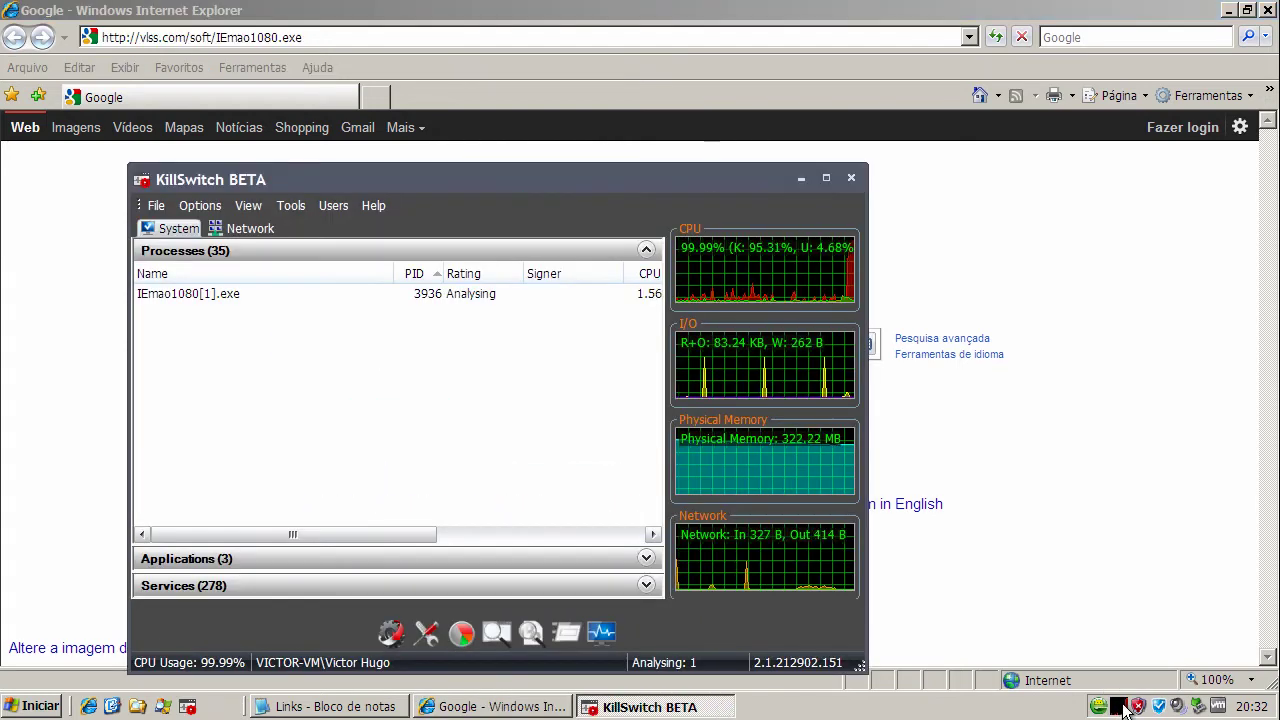
pyautogui.click(210, 300)
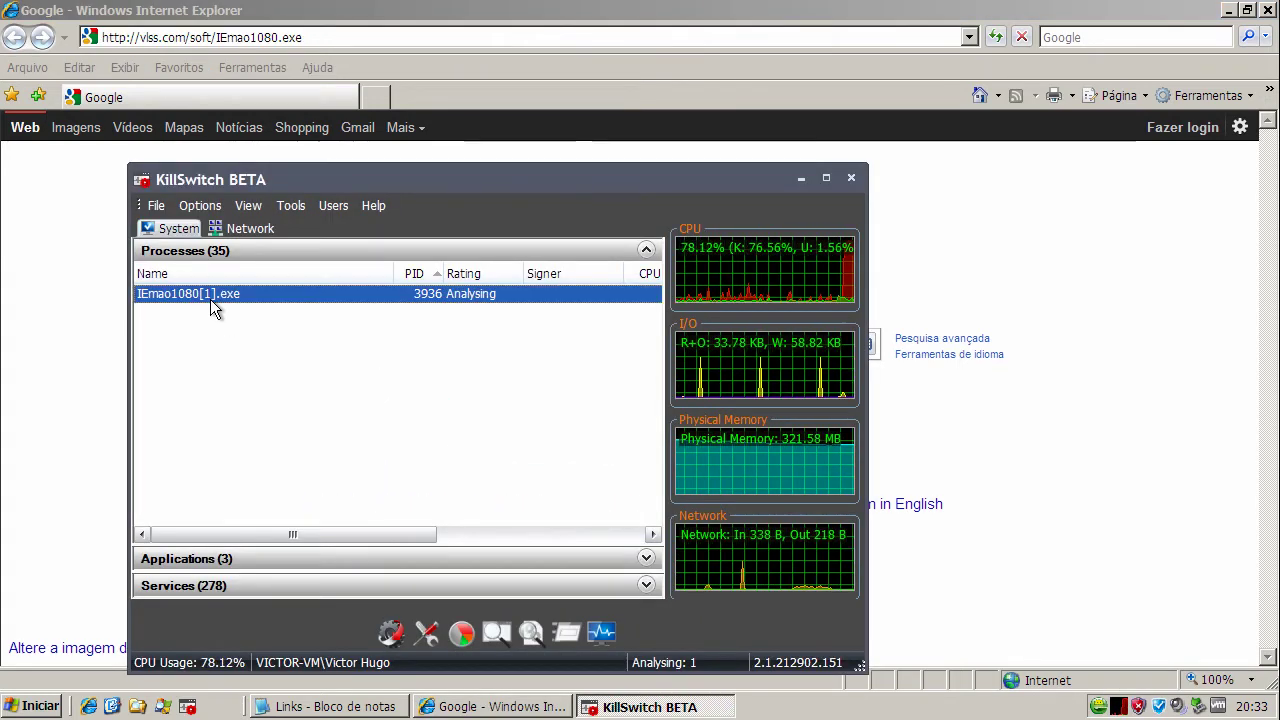
pyautogui.click(800, 178)
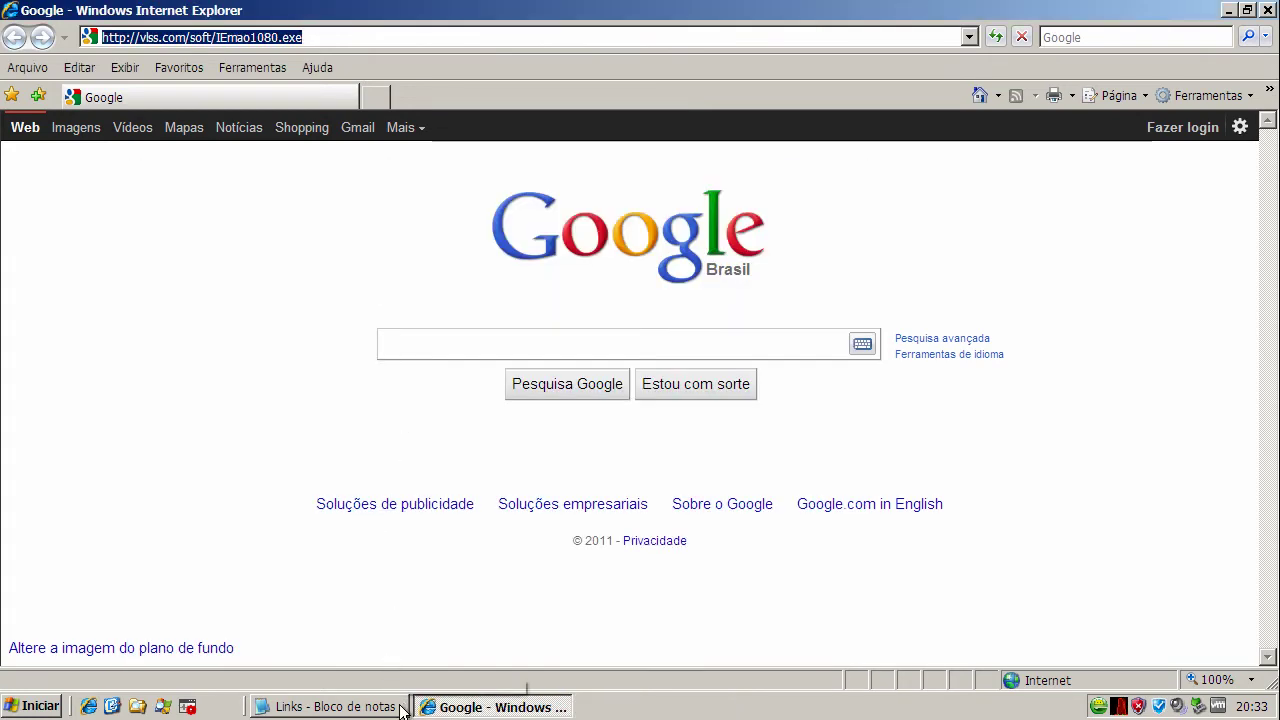
pyautogui.click(335, 706)
pyautogui.click(384, 518)
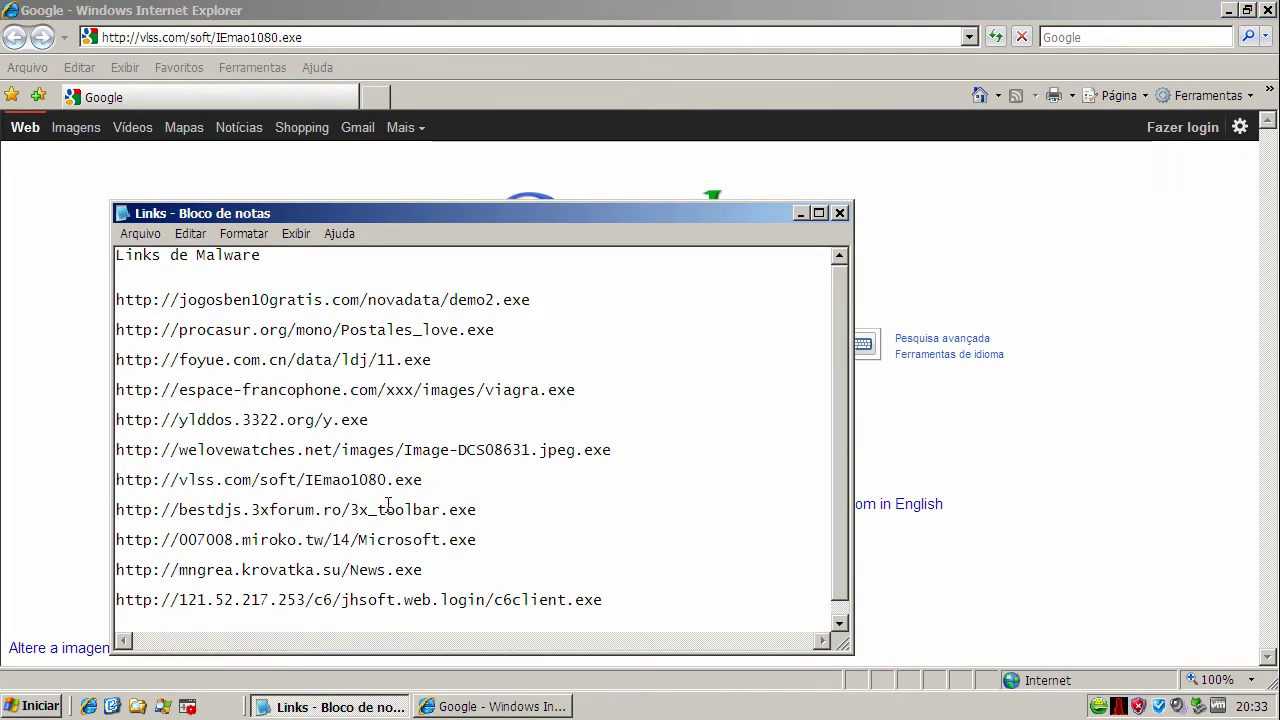
pyautogui.doubleClick(388, 504)
pyautogui.hotkey('ctrl', 'c')
pyautogui.rightClick(388, 504)
pyautogui.click(456, 561)
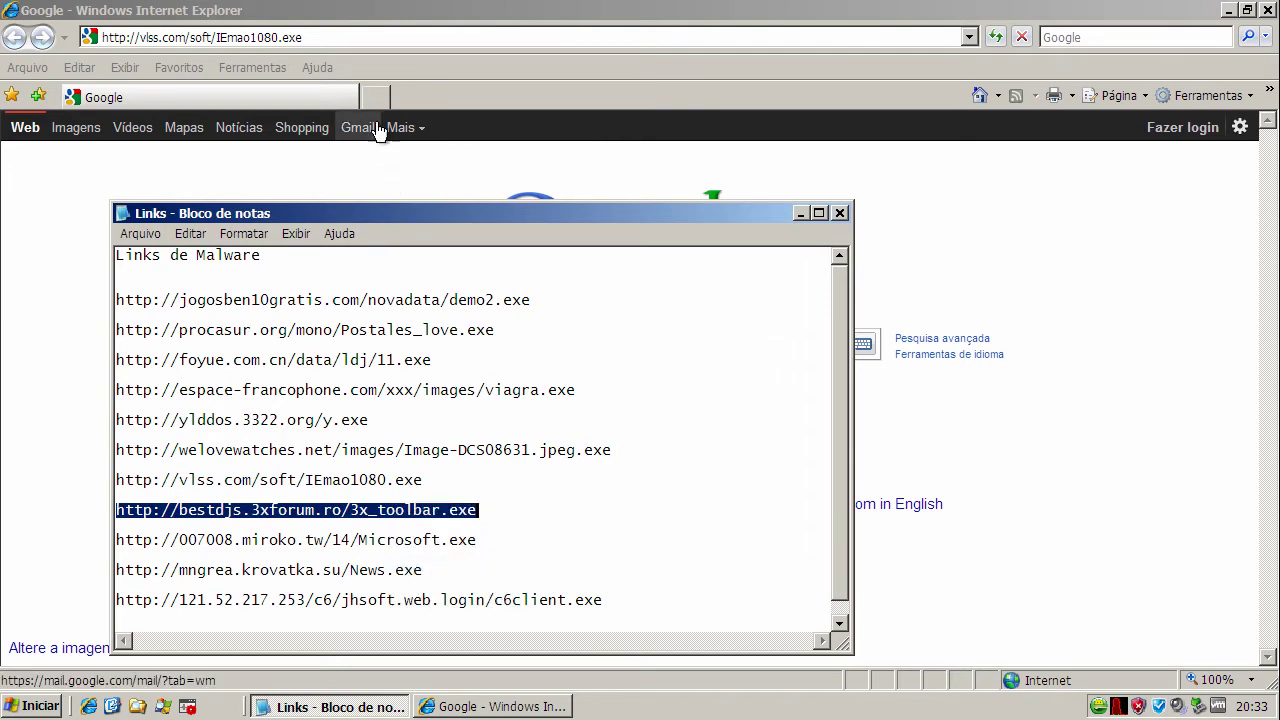
pyautogui.click(339, 40)
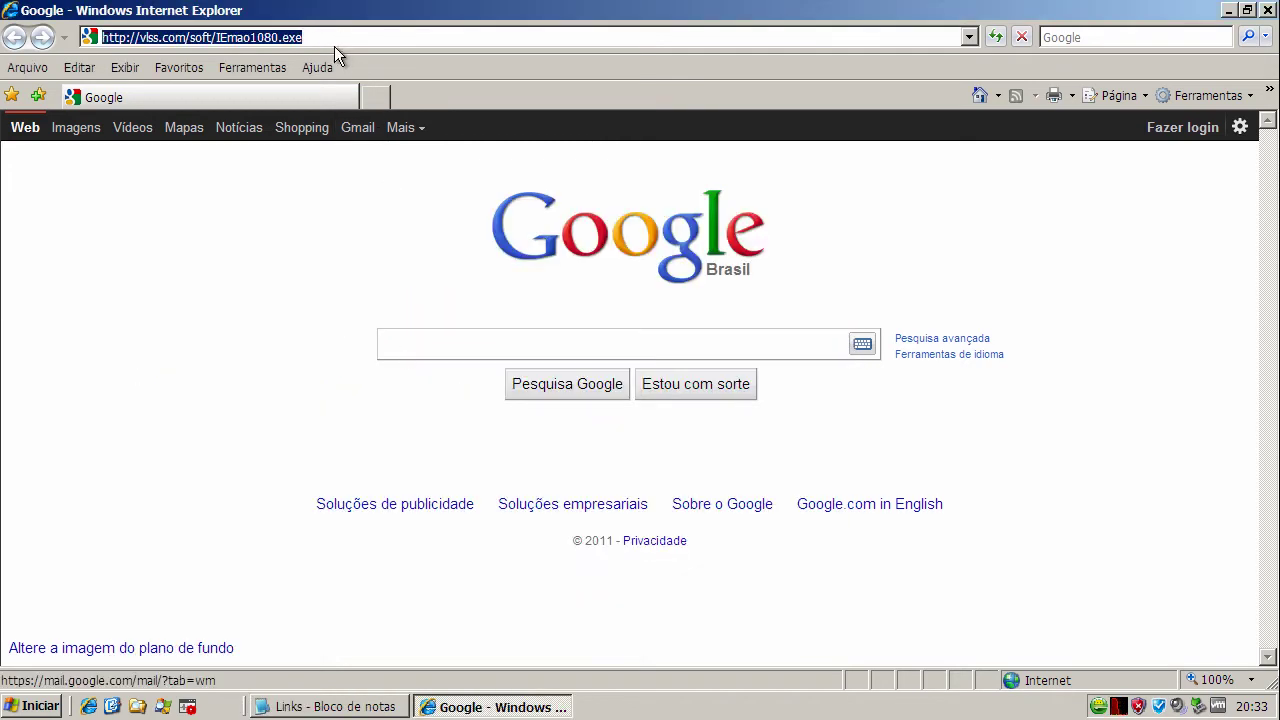
pyautogui.hotkey('ctrl', 'v')
pyautogui.press('Return')
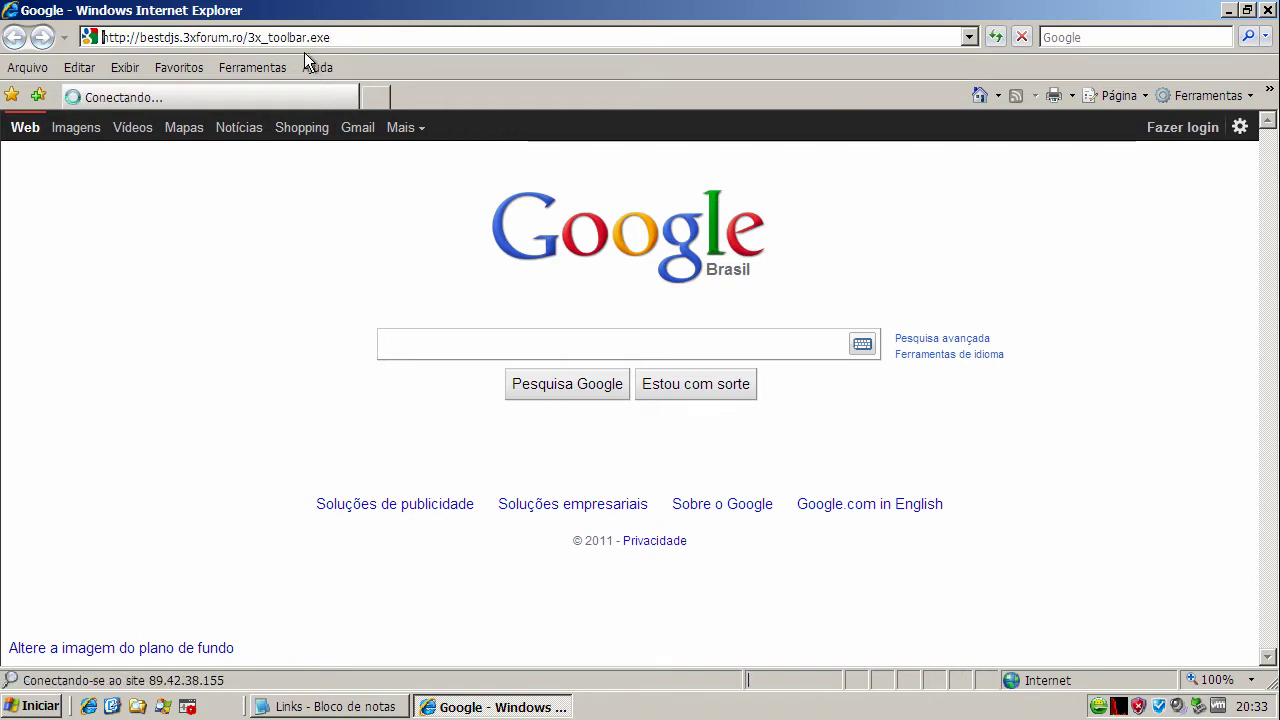
# Run 3x_toolbar.exe despite its unknown publisher and remove the intercepted 3x_toolbar[1].exe immediately with the quick system security check off.
pyautogui.click(598, 365)
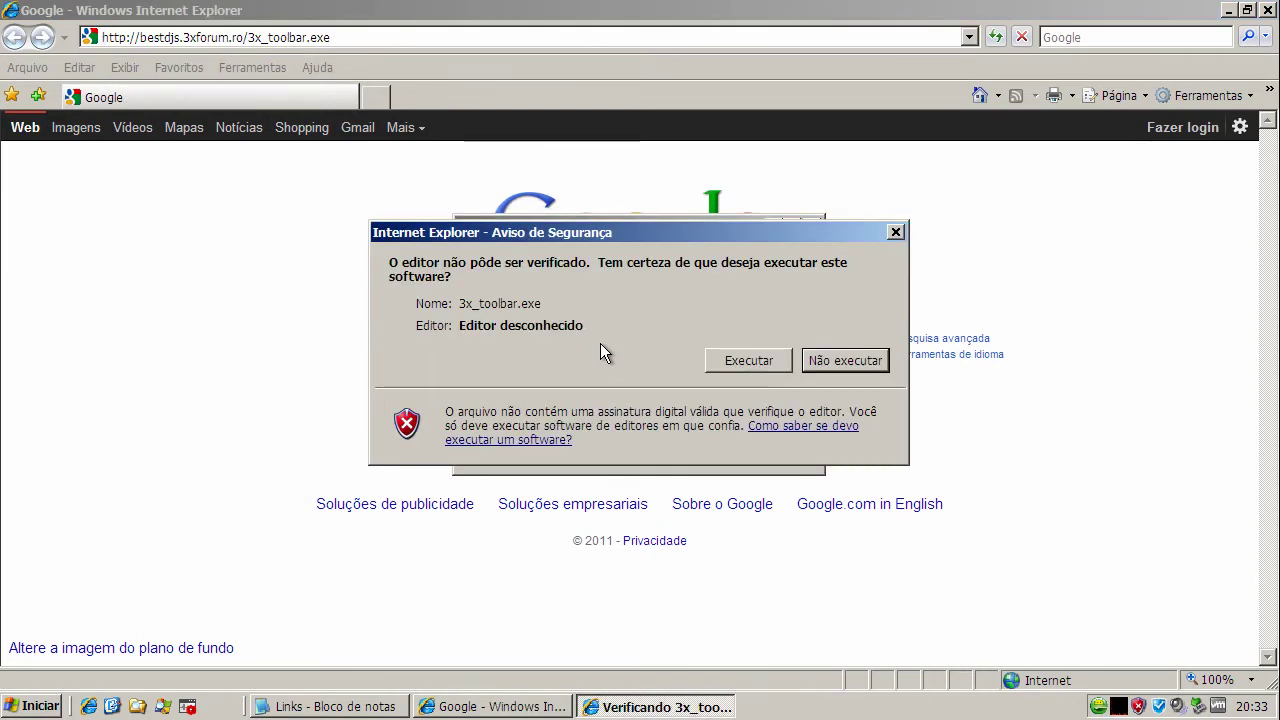
pyautogui.click(731, 357)
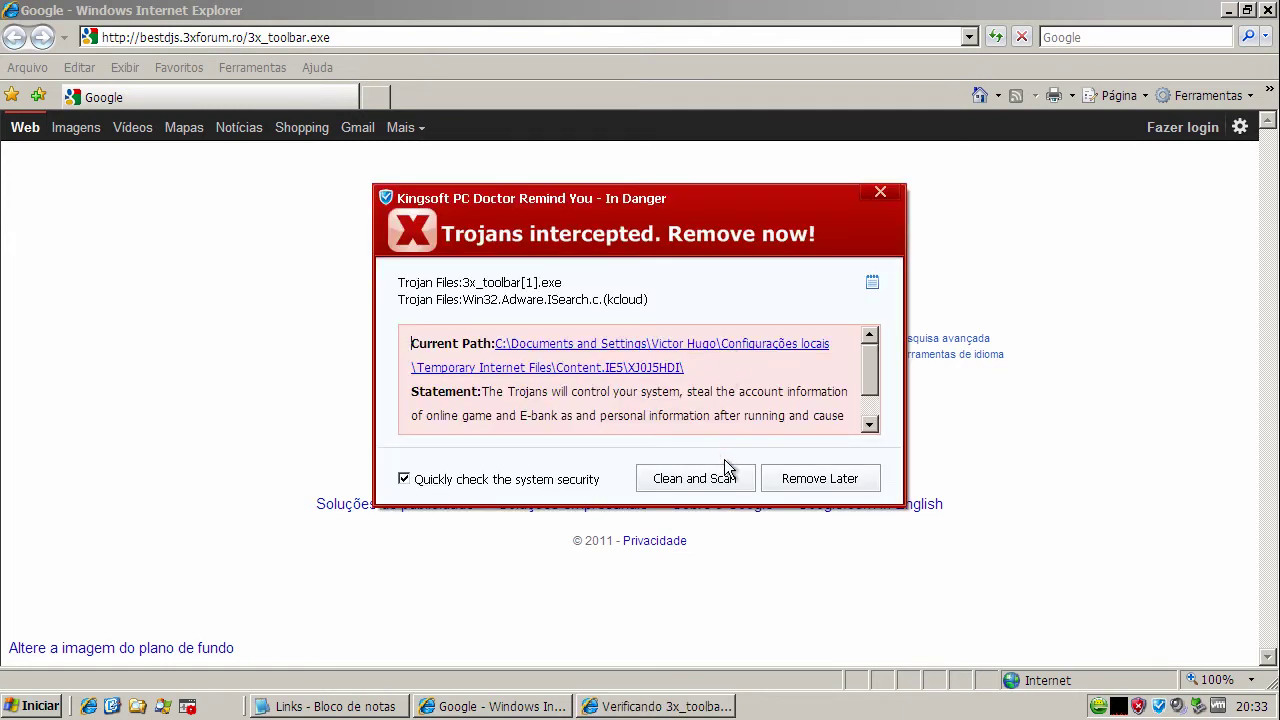
pyautogui.click(460, 479)
pyautogui.click(670, 479)
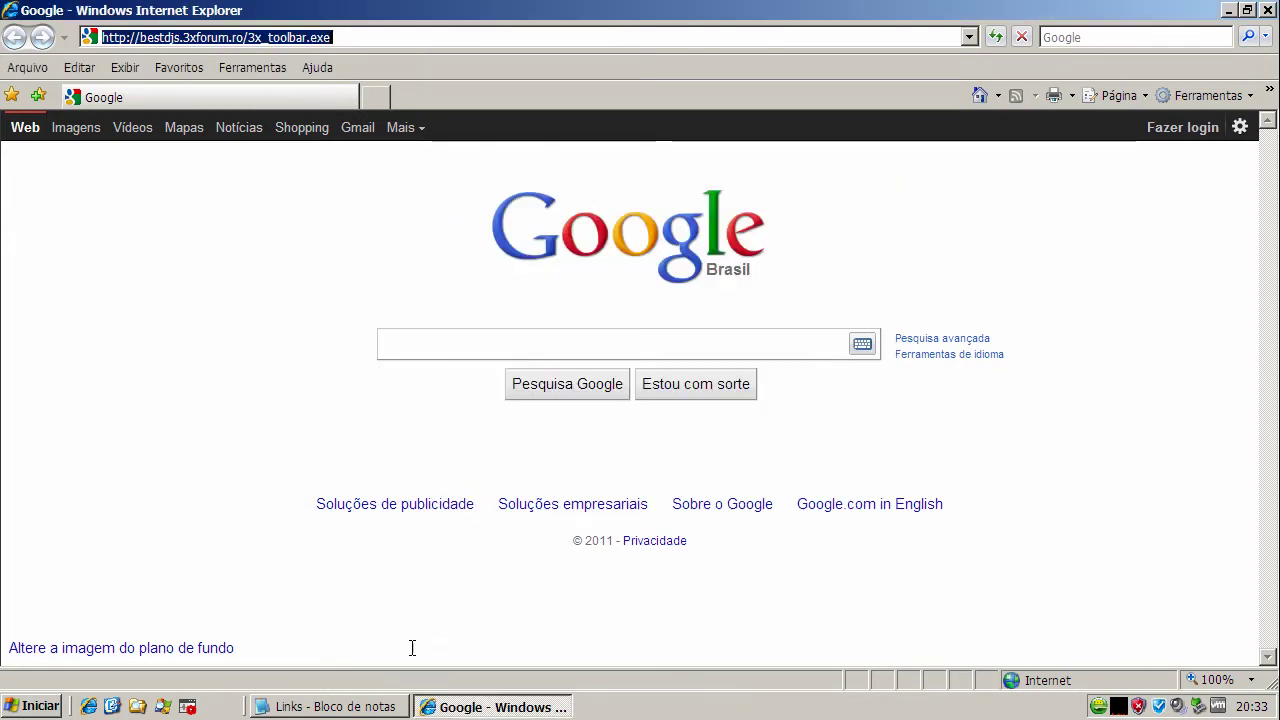
pyautogui.click(352, 705)
pyautogui.doubleClick(387, 539)
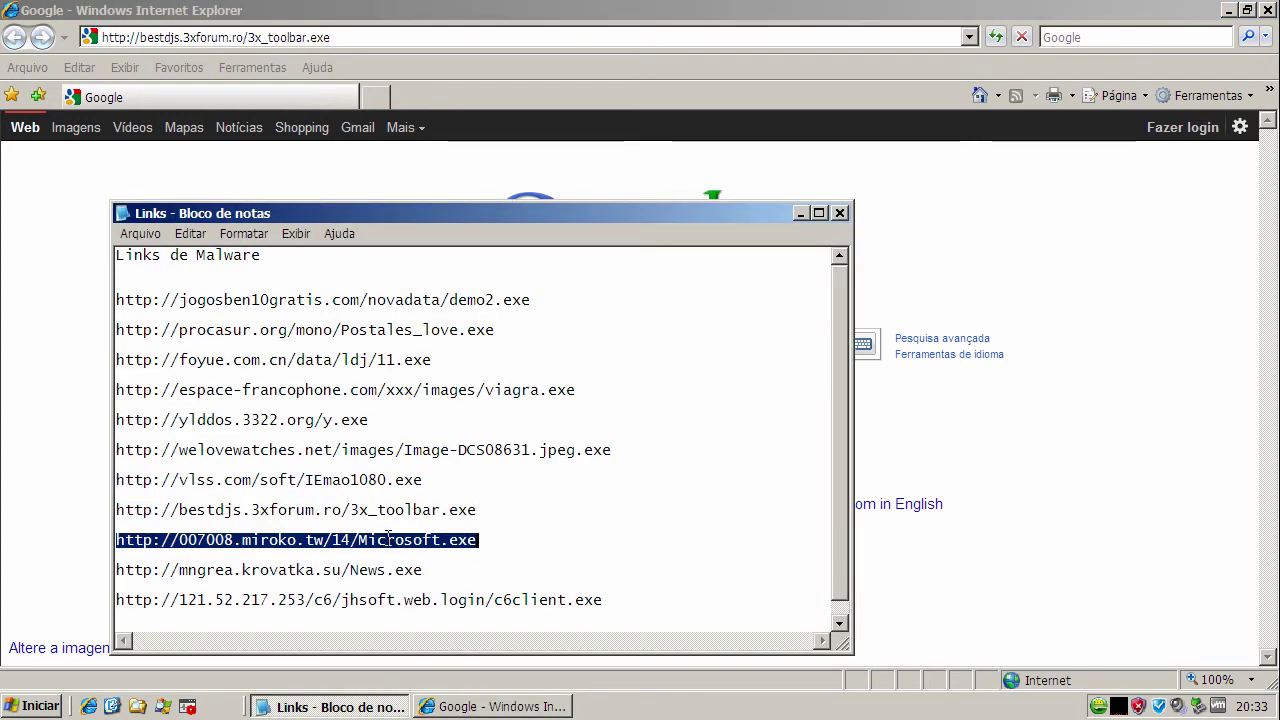
pyautogui.rightClick(388, 538)
pyautogui.click(420, 594)
pyautogui.click(236, 35)
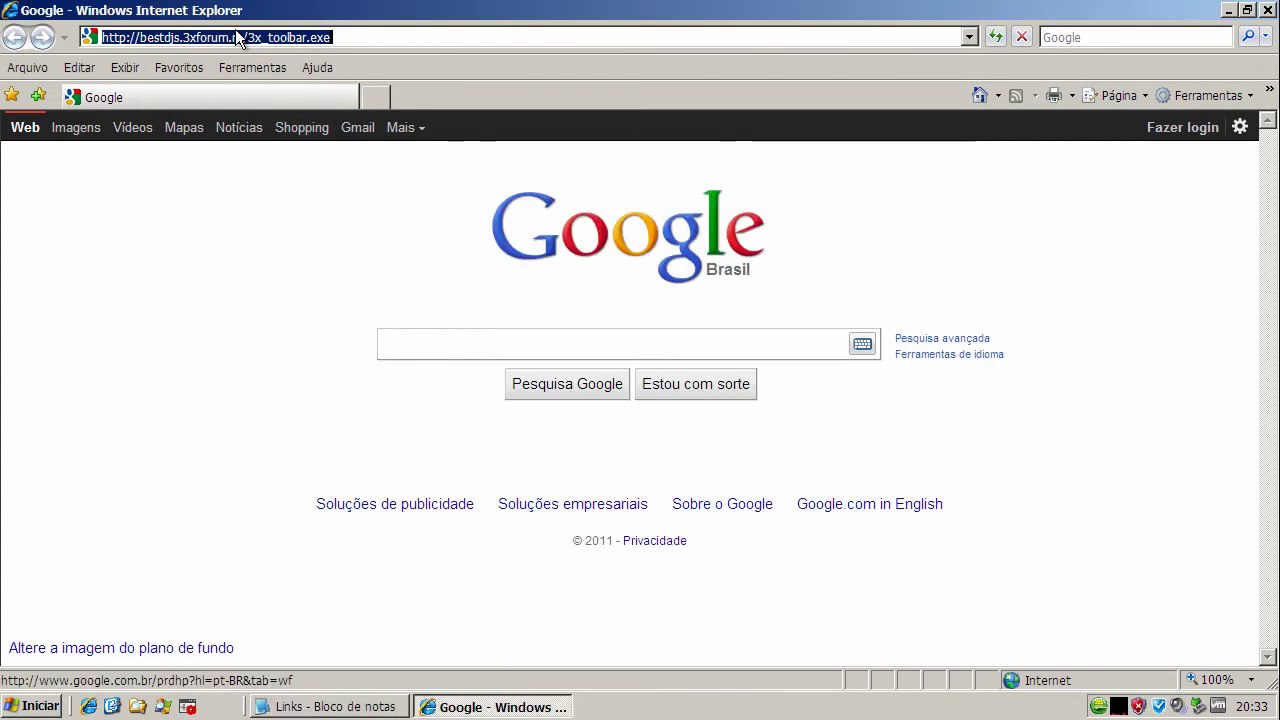
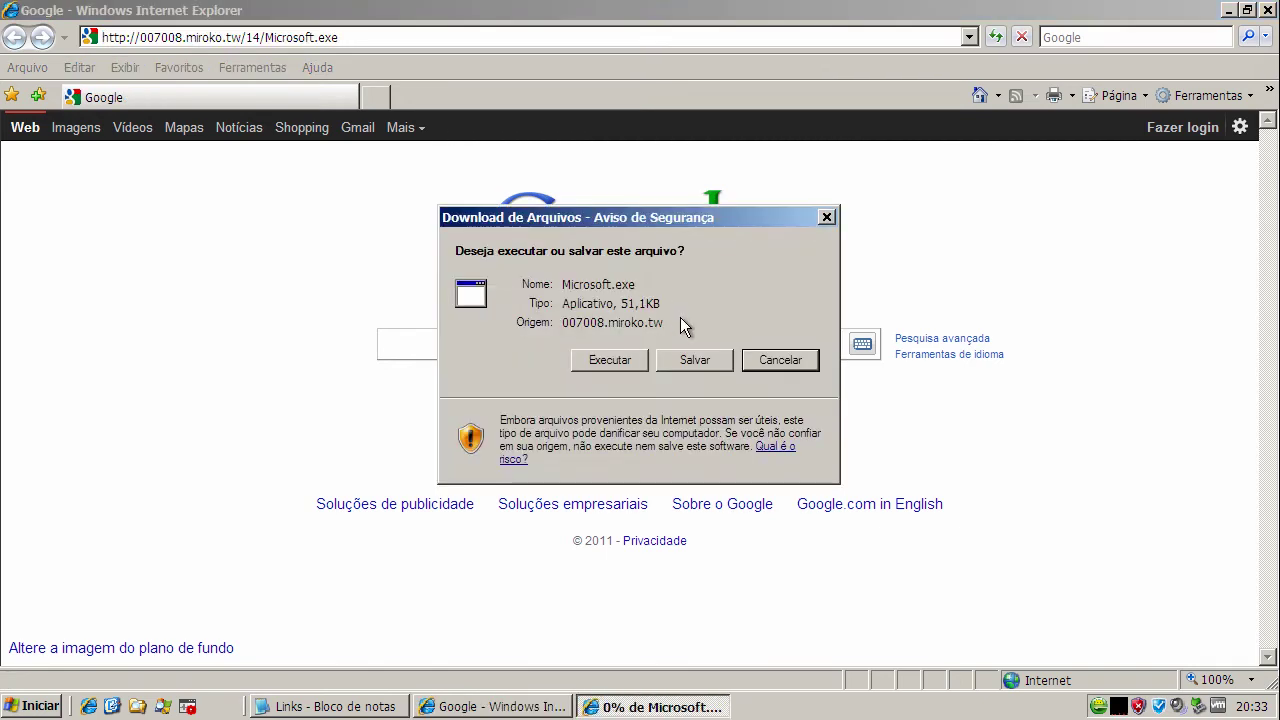
# Run the downloaded Microsoft.exe and remove the intercepted Microsoft[1].exe immediately without the quick system security check.
pyautogui.click(603, 360)
pyautogui.click(746, 372)
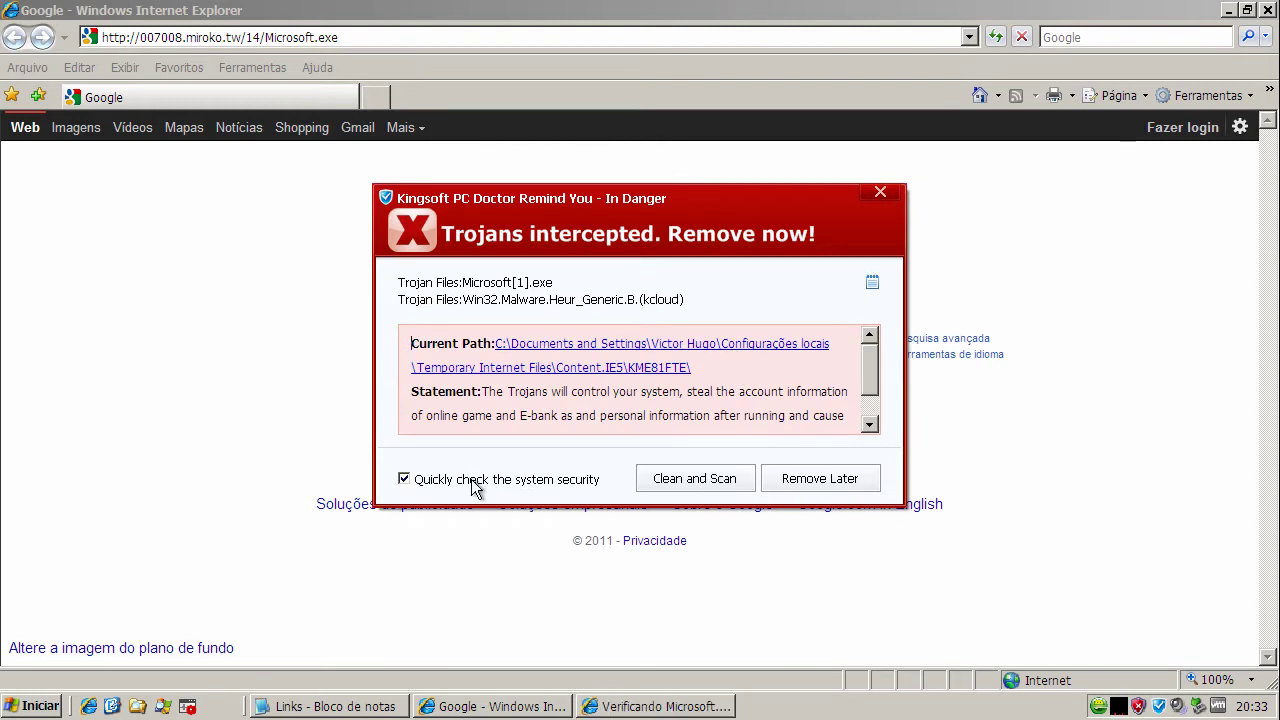
pyautogui.click(474, 487)
pyautogui.click(669, 480)
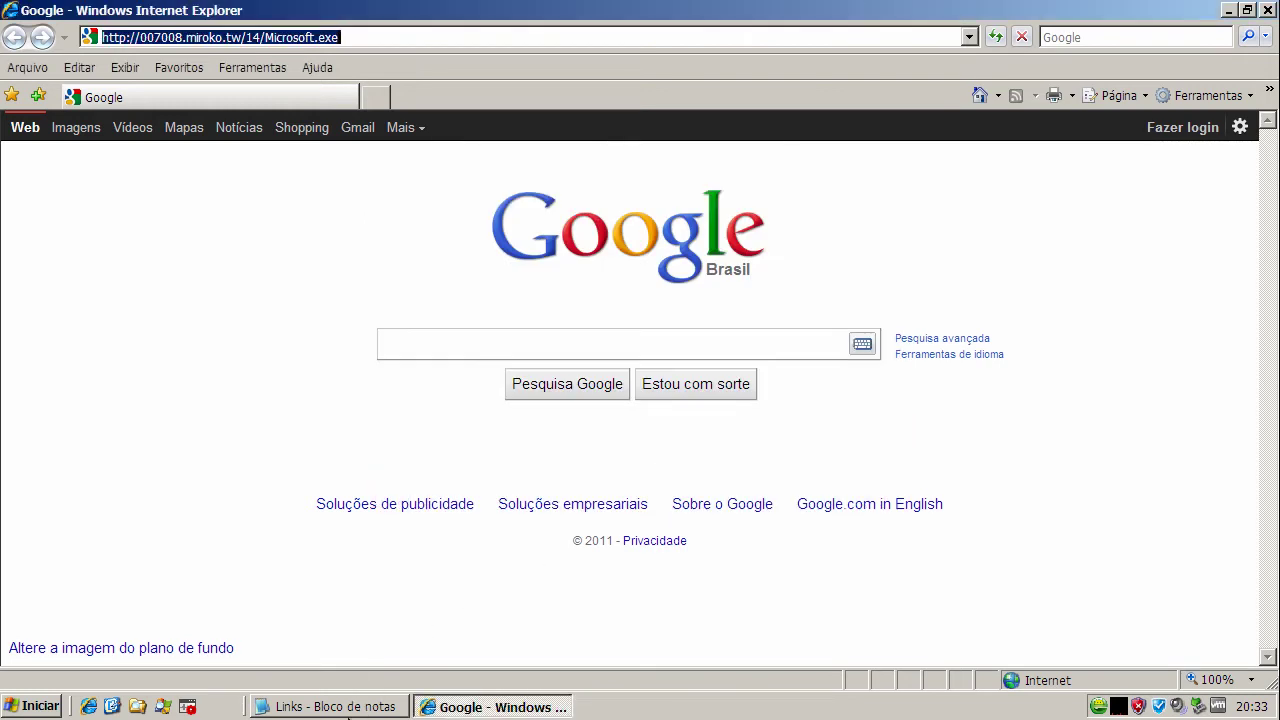
pyautogui.click(350, 708)
pyautogui.doubleClick(352, 567)
pyautogui.rightClick(353, 568)
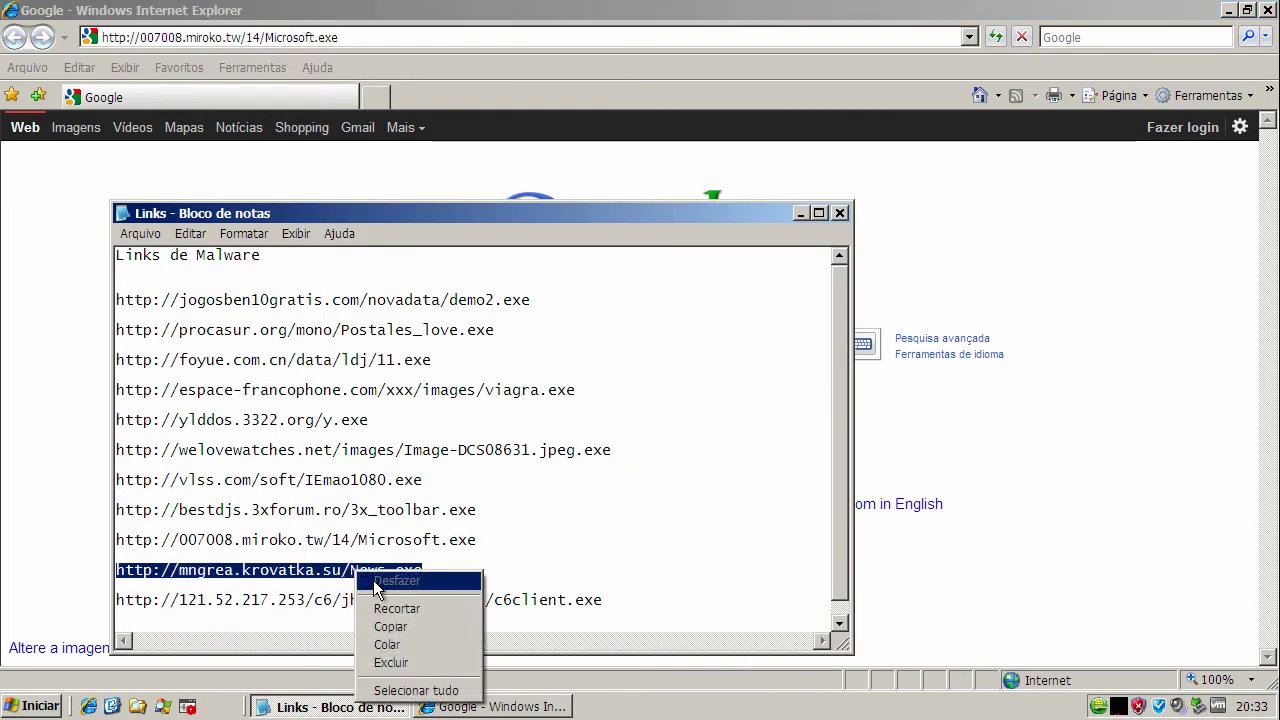
pyautogui.click(410, 627)
pyautogui.click(279, 40)
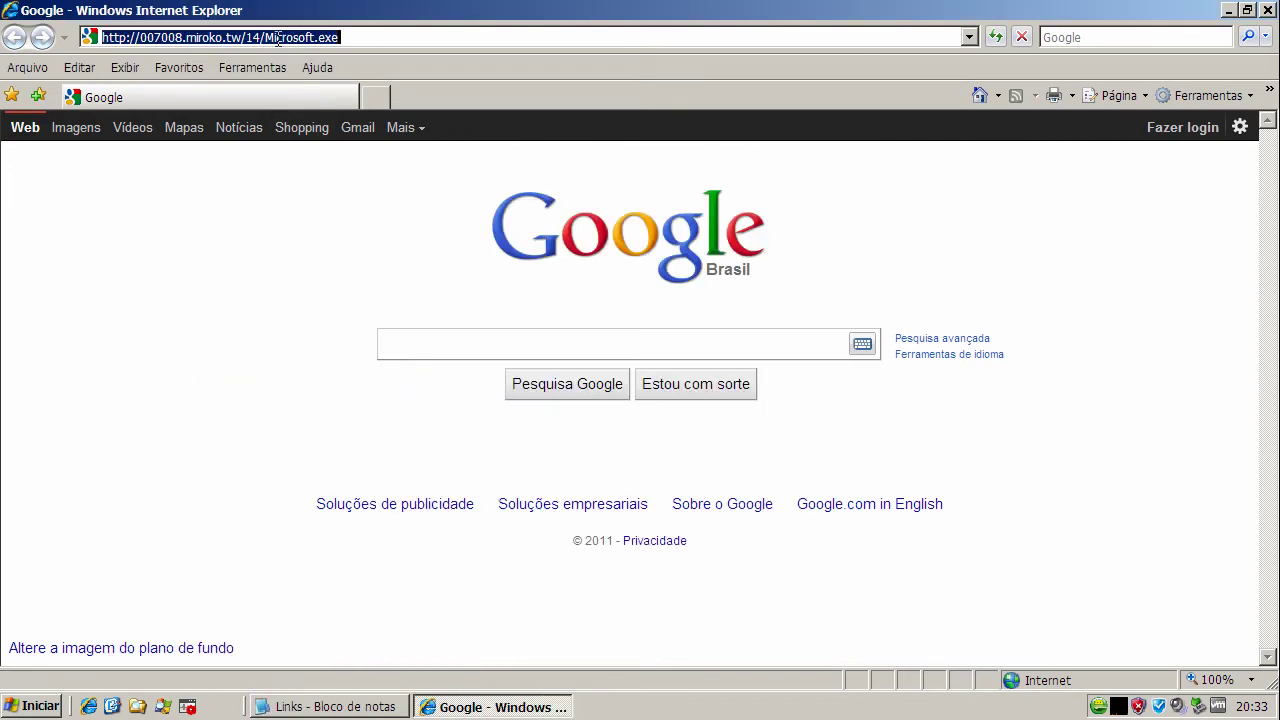
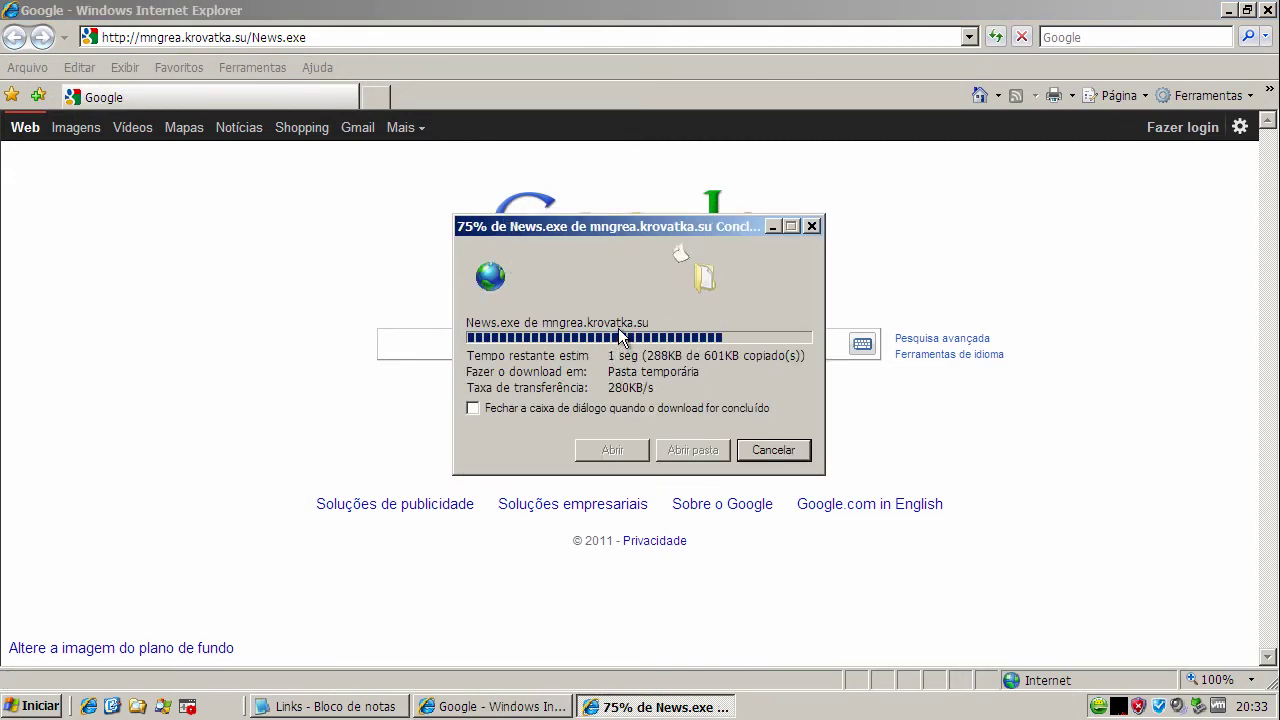
pyautogui.click(783, 372)
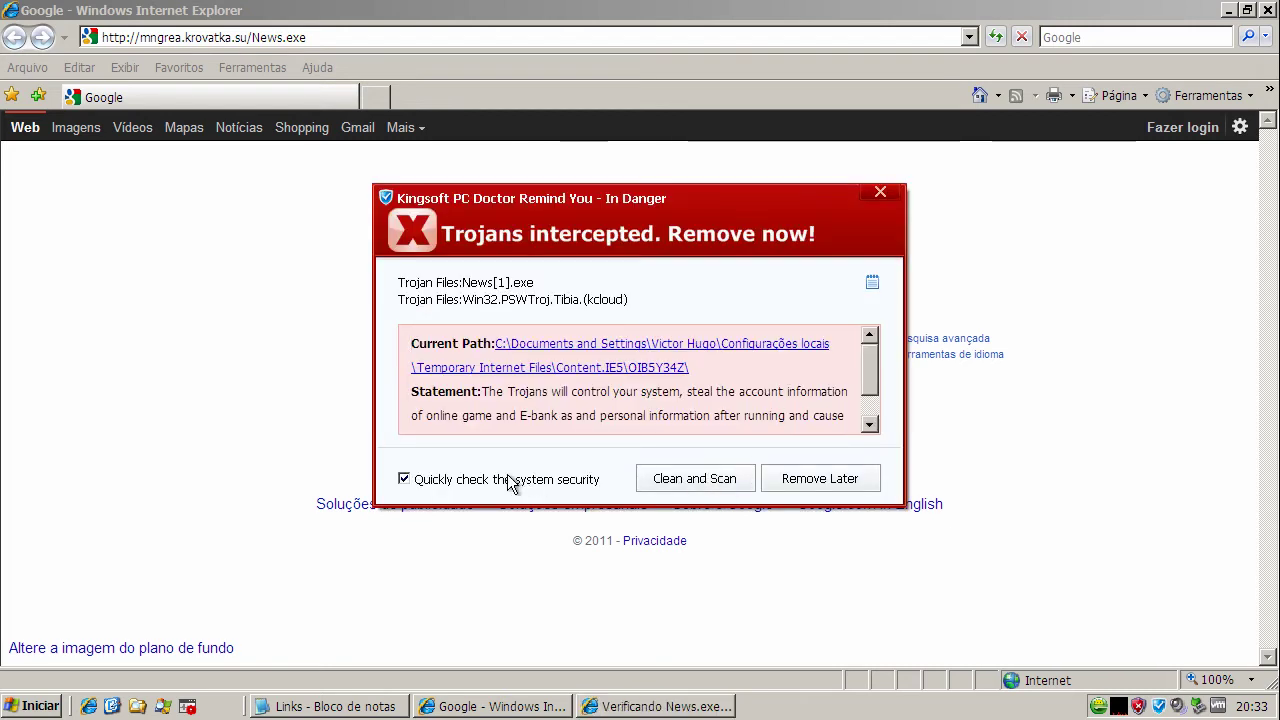
pyautogui.click(678, 478)
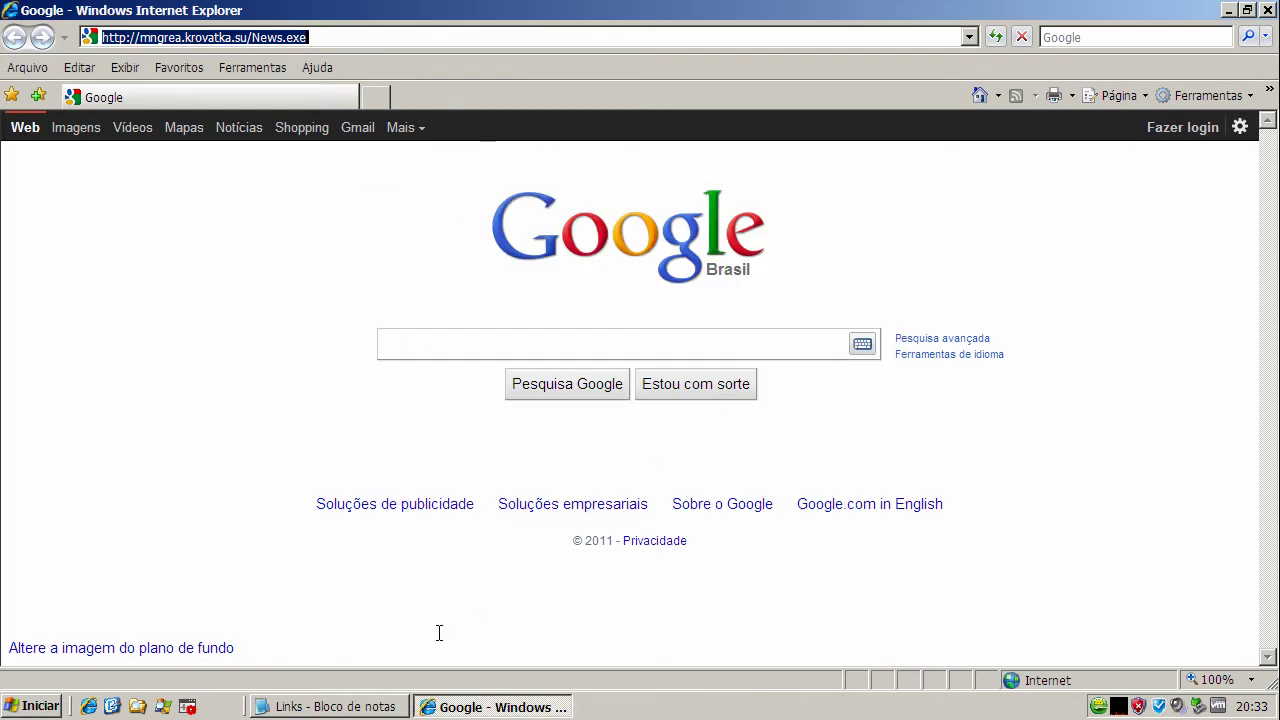
pyautogui.click(386, 703)
pyautogui.scroll(-1, 847, 481)
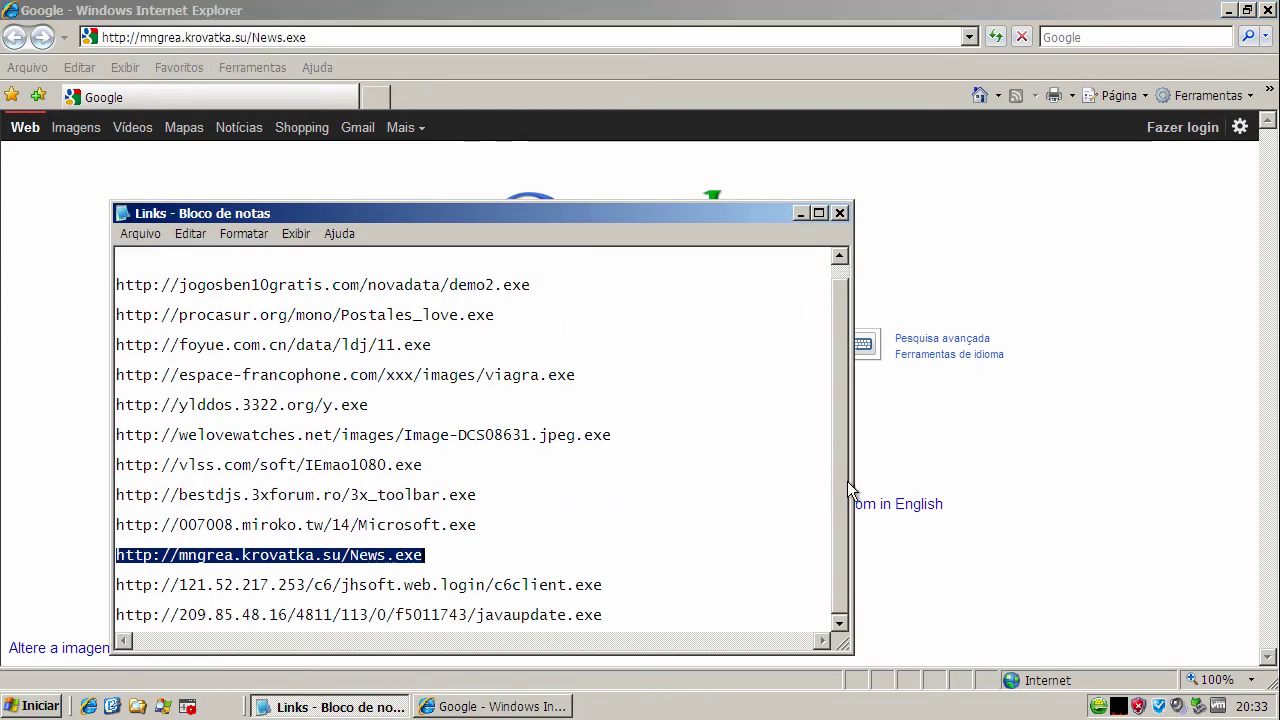
pyautogui.click(469, 587)
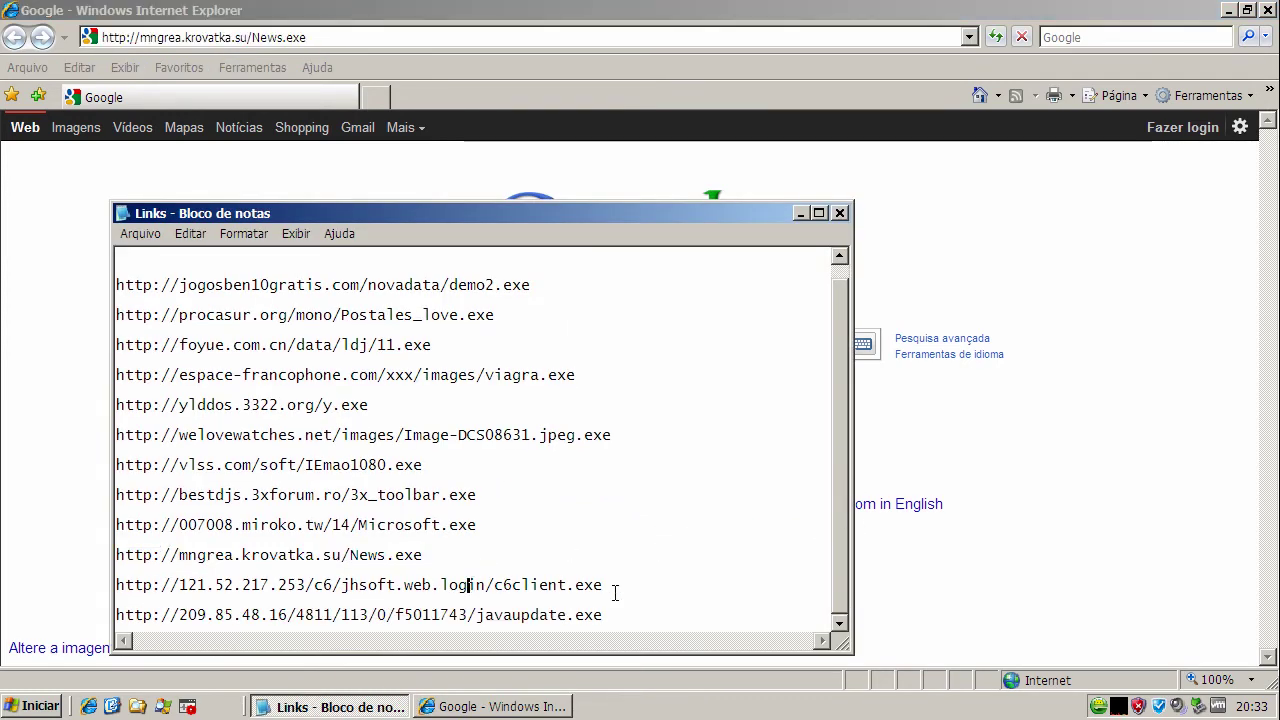
pyautogui.hotkey('shift', 'Up')
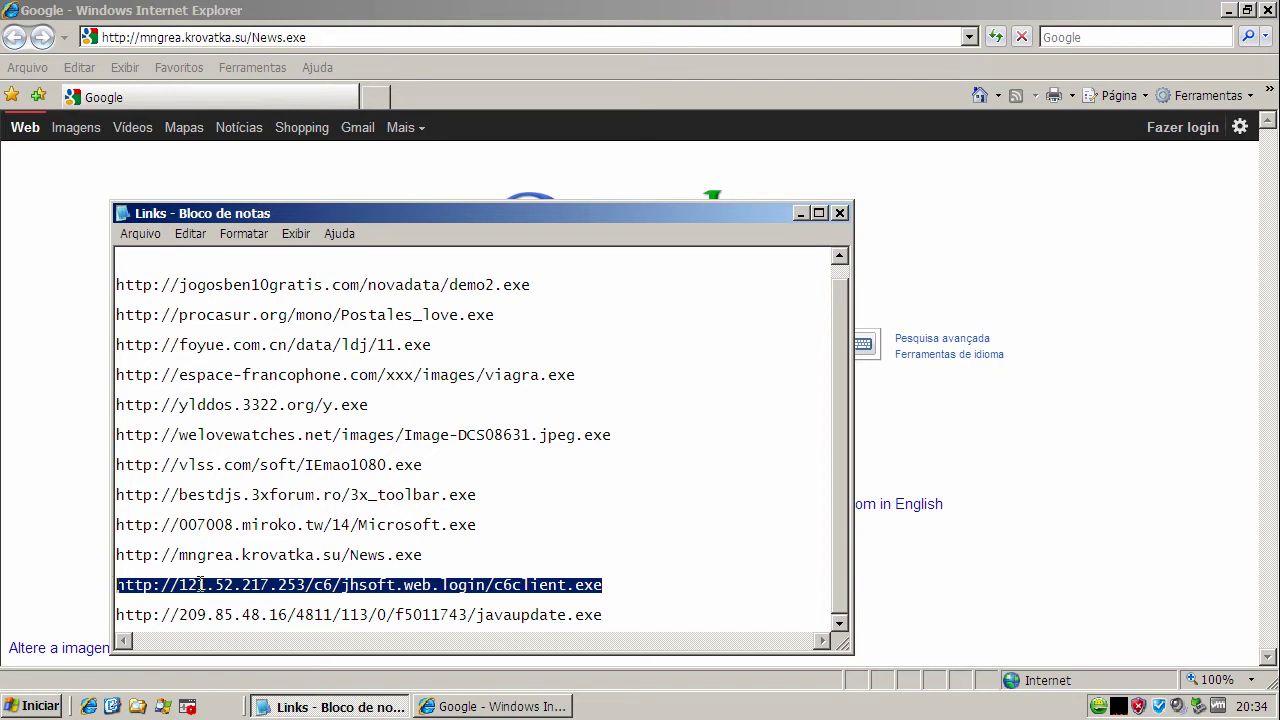
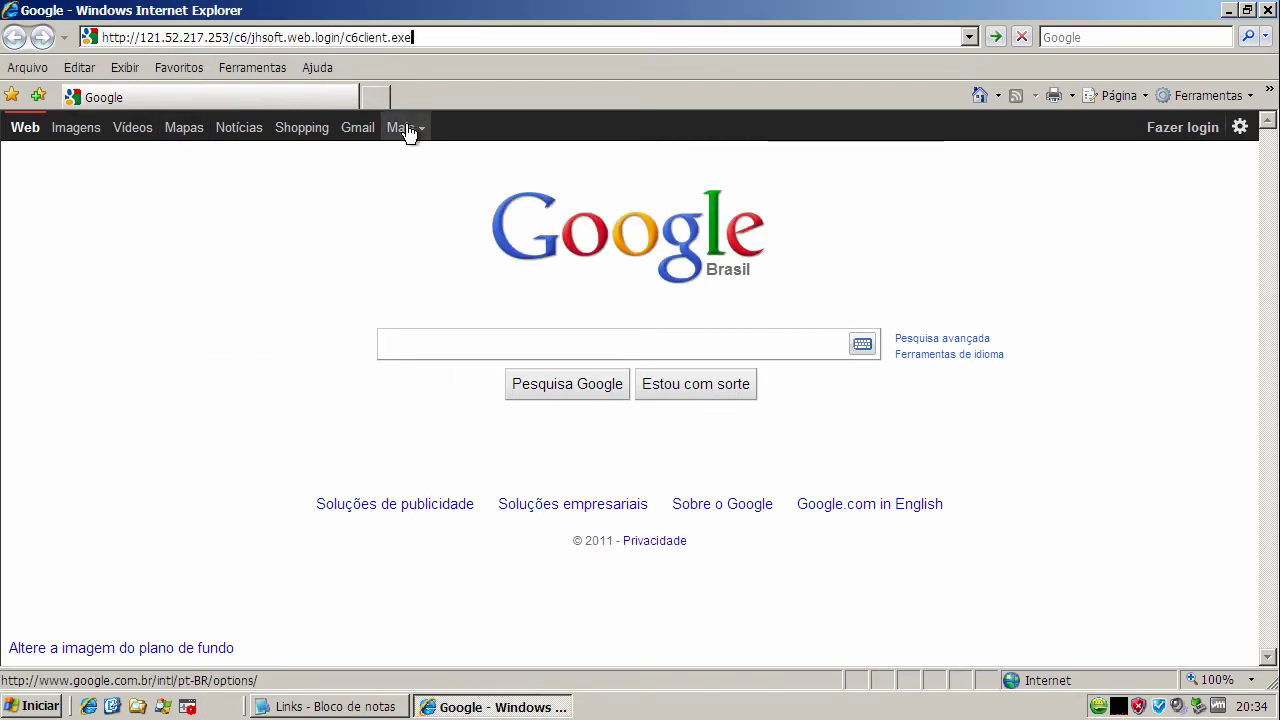
pyautogui.press('Return')
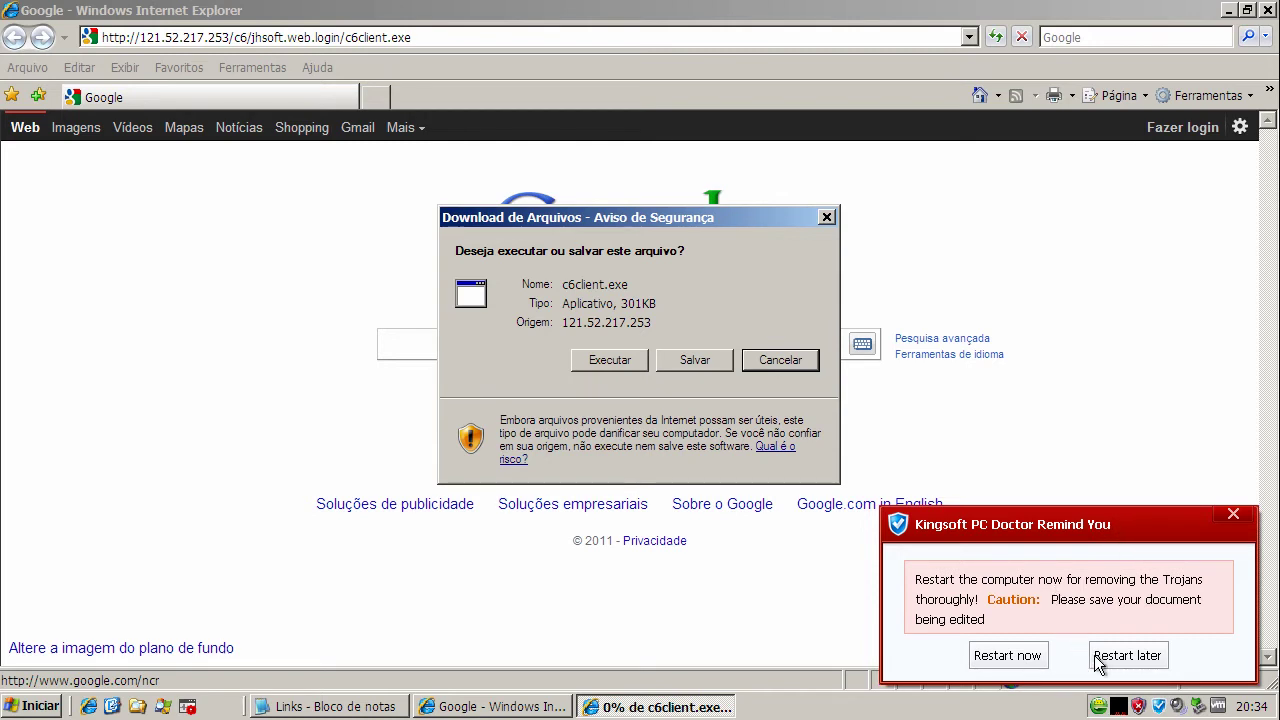
pyautogui.click(1152, 658)
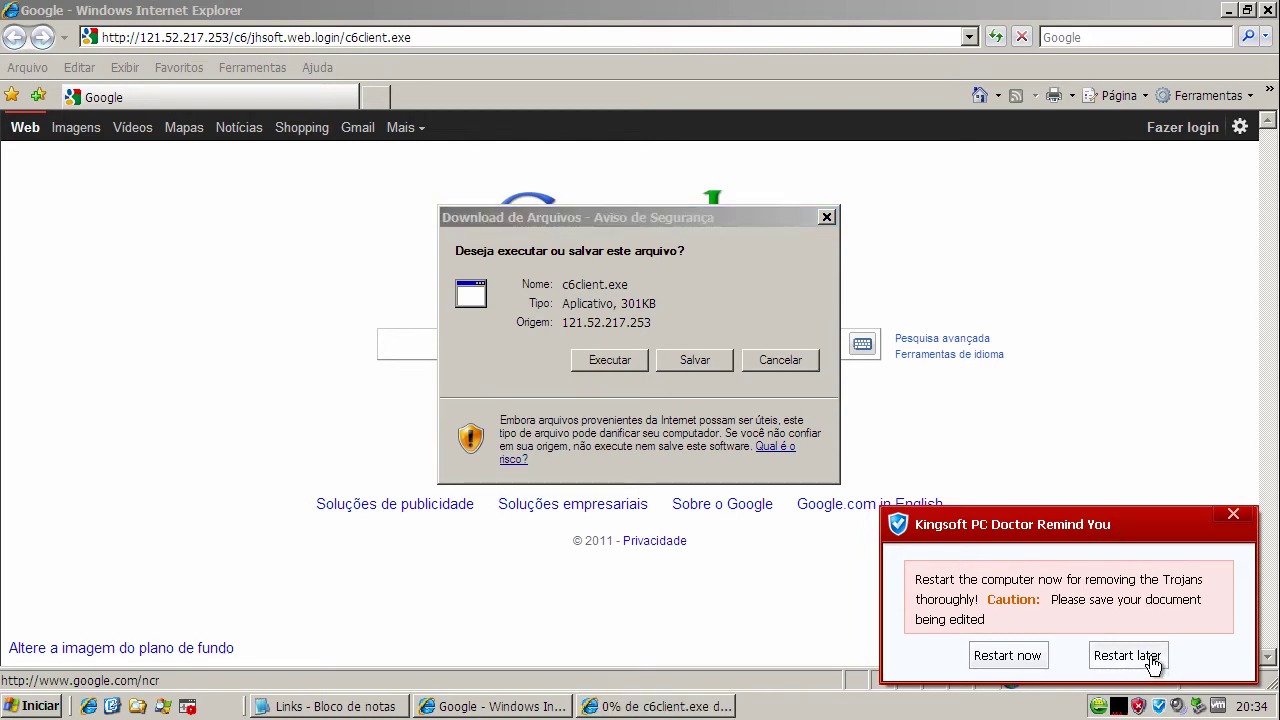
# Run c6client.exe despite its unknown publisher and remove the intercepted c6client[1].exe immediately without the quick system security check.
pyautogui.click(592, 362)
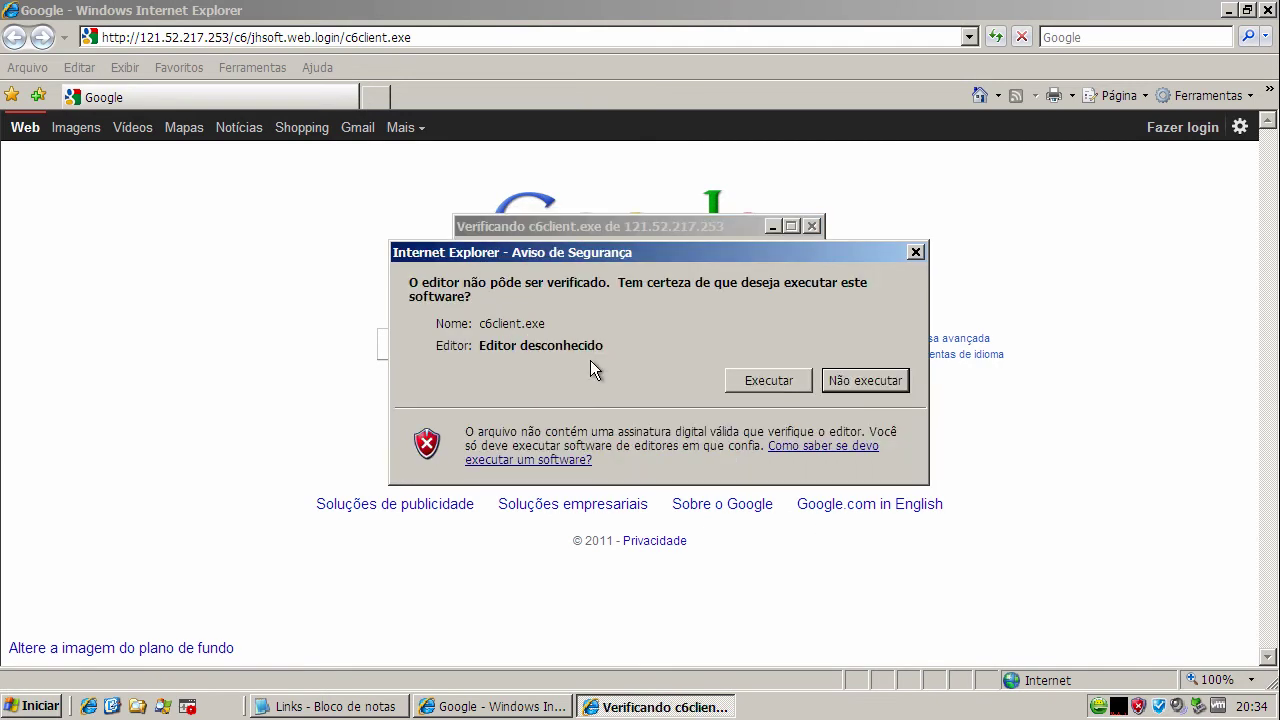
pyautogui.click(760, 381)
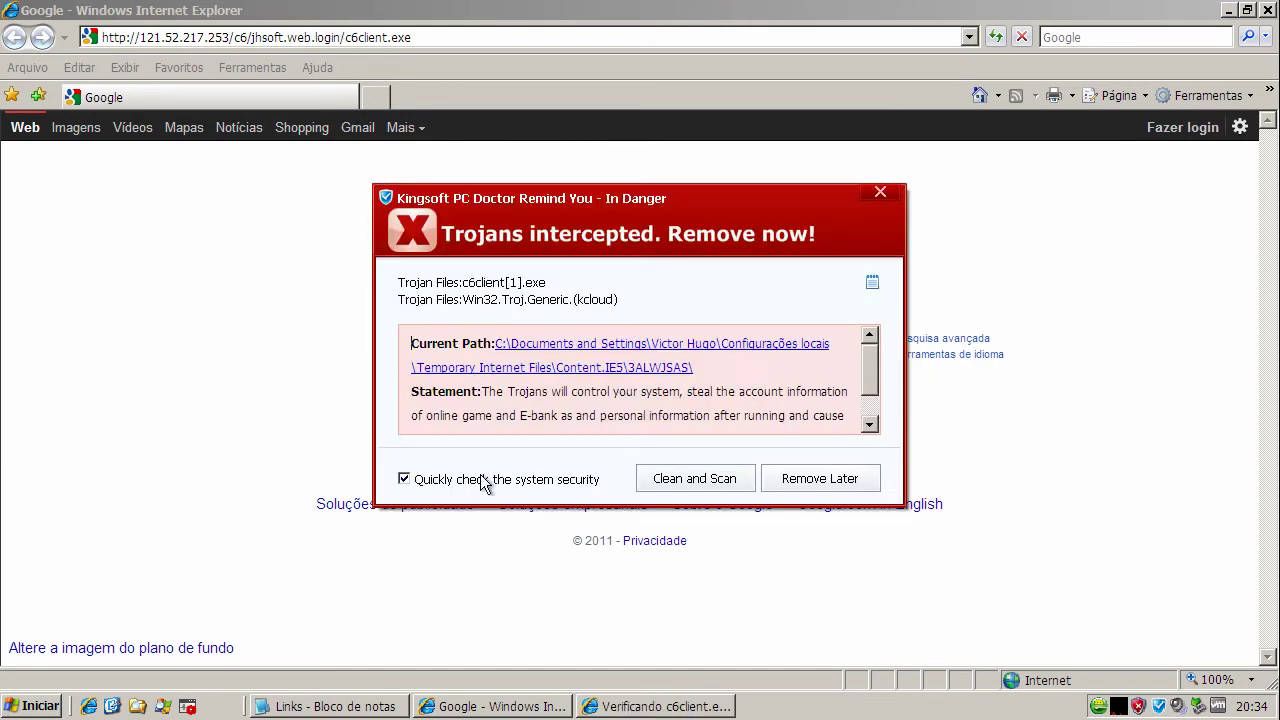
pyautogui.click(445, 480)
pyautogui.click(682, 479)
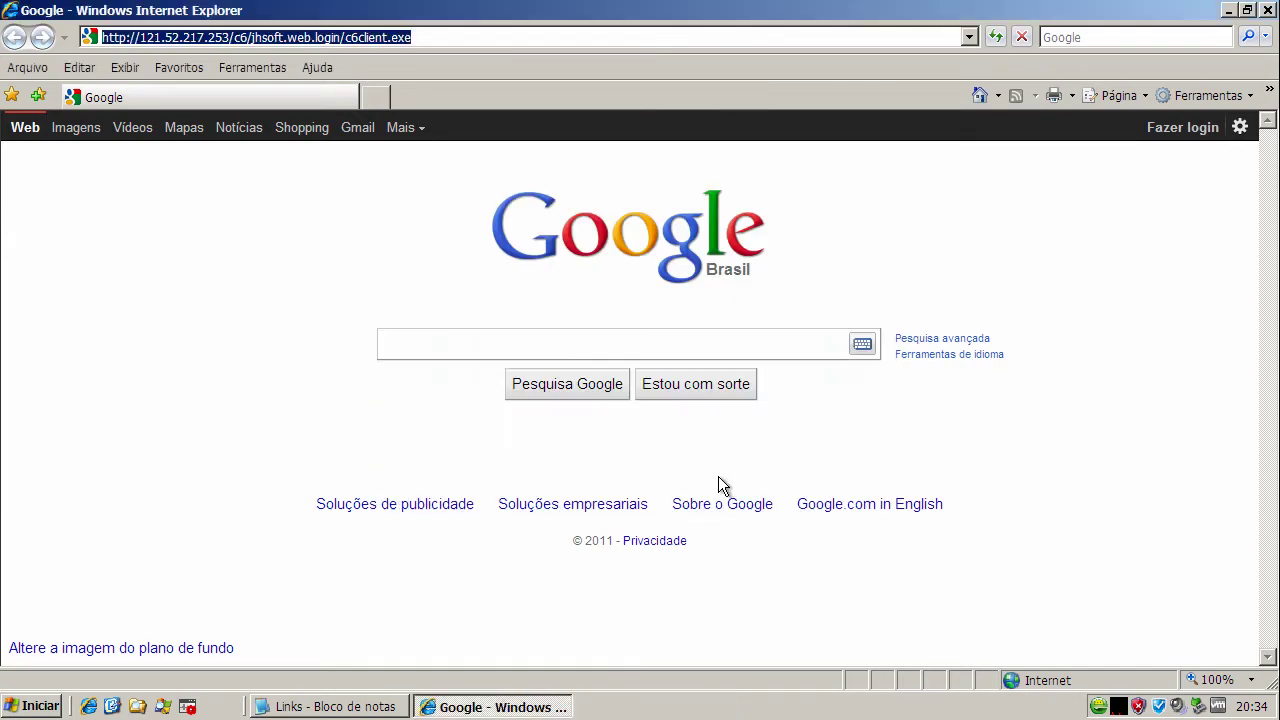
pyautogui.click(314, 705)
pyautogui.doubleClick(503, 615)
pyautogui.rightClick(504, 617)
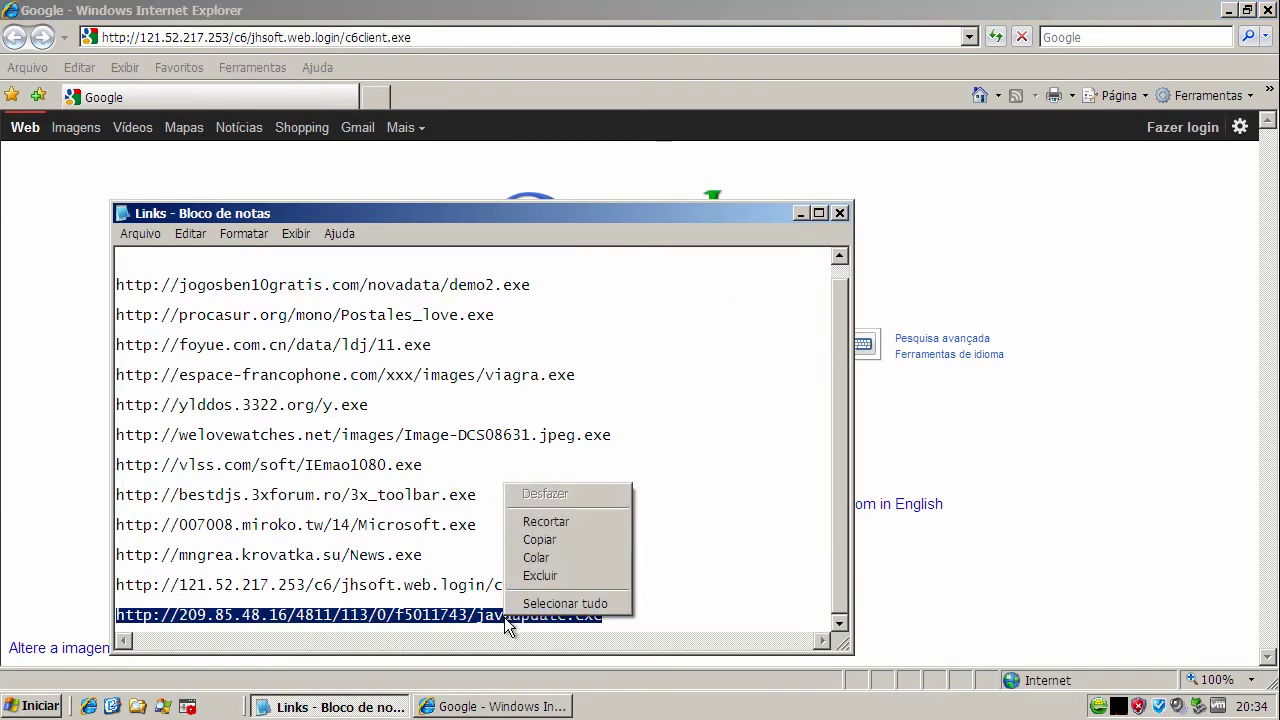
pyautogui.click(567, 540)
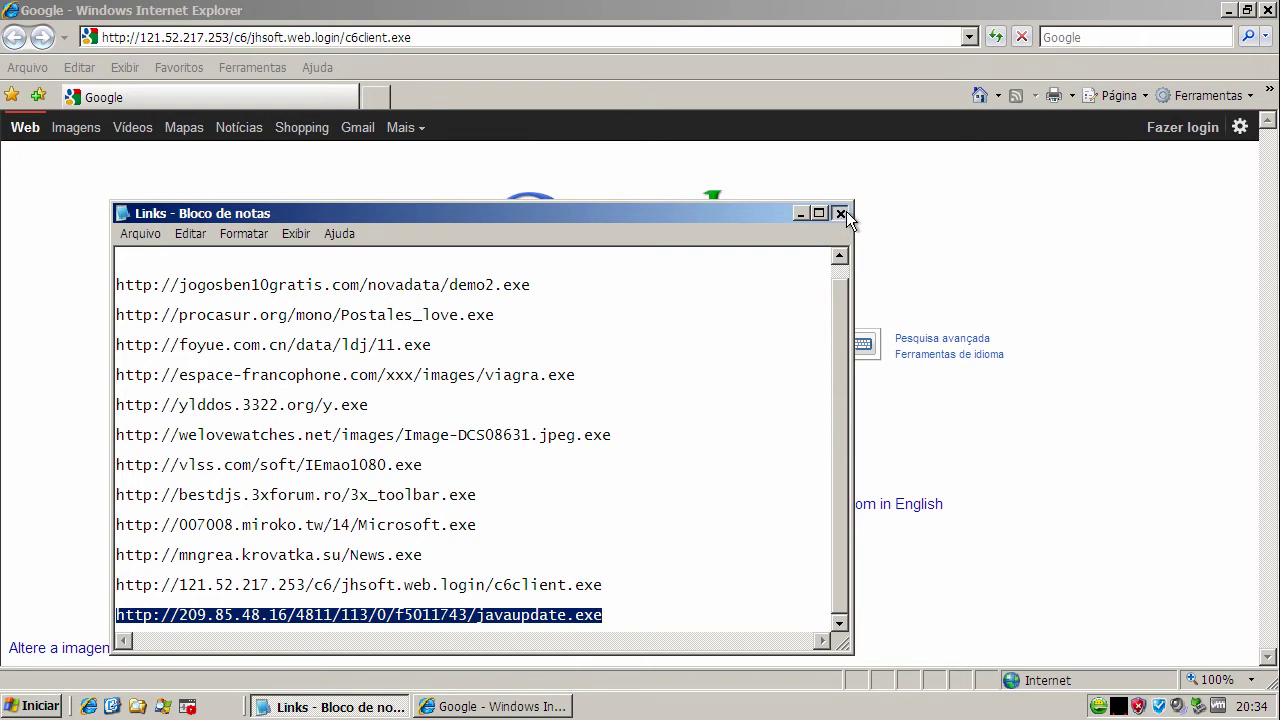
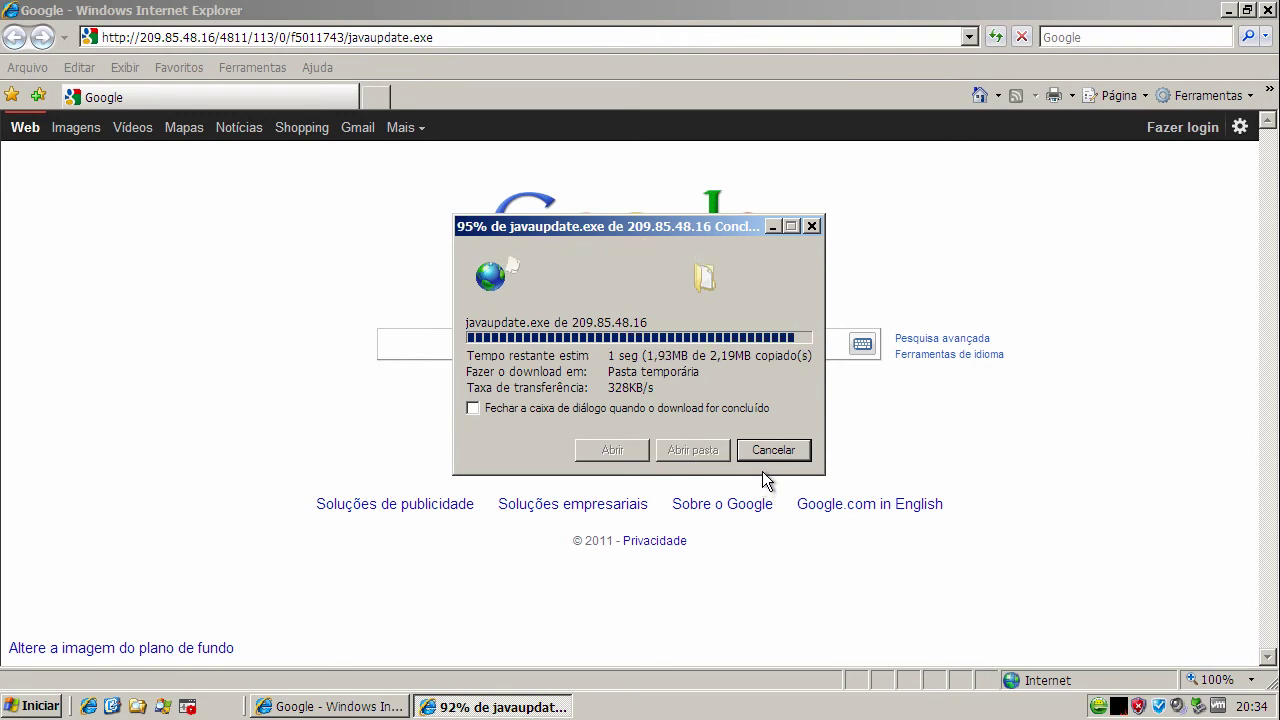
pyautogui.click(760, 371)
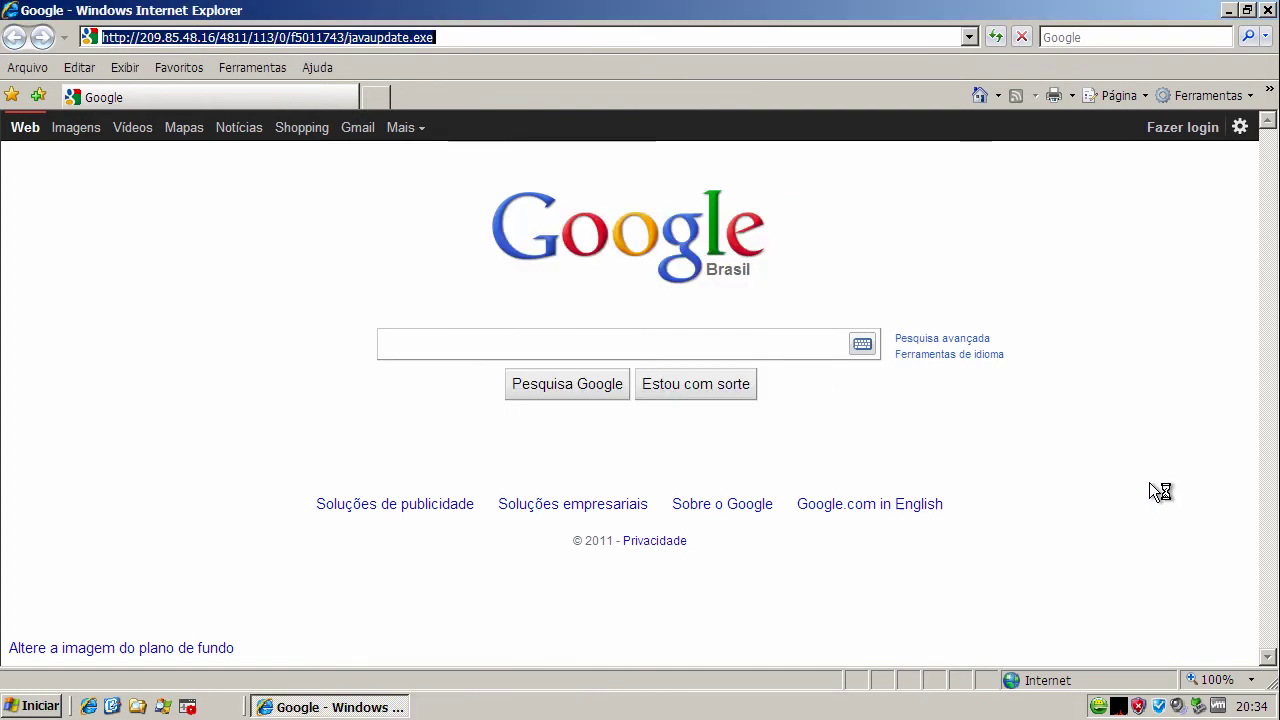
# Examine the IEmao1080[1].exe and javaupdate[1].exe processes and their ratings in KillSwitch, and close it after a second check.
pyautogui.doubleClick(1137, 707)
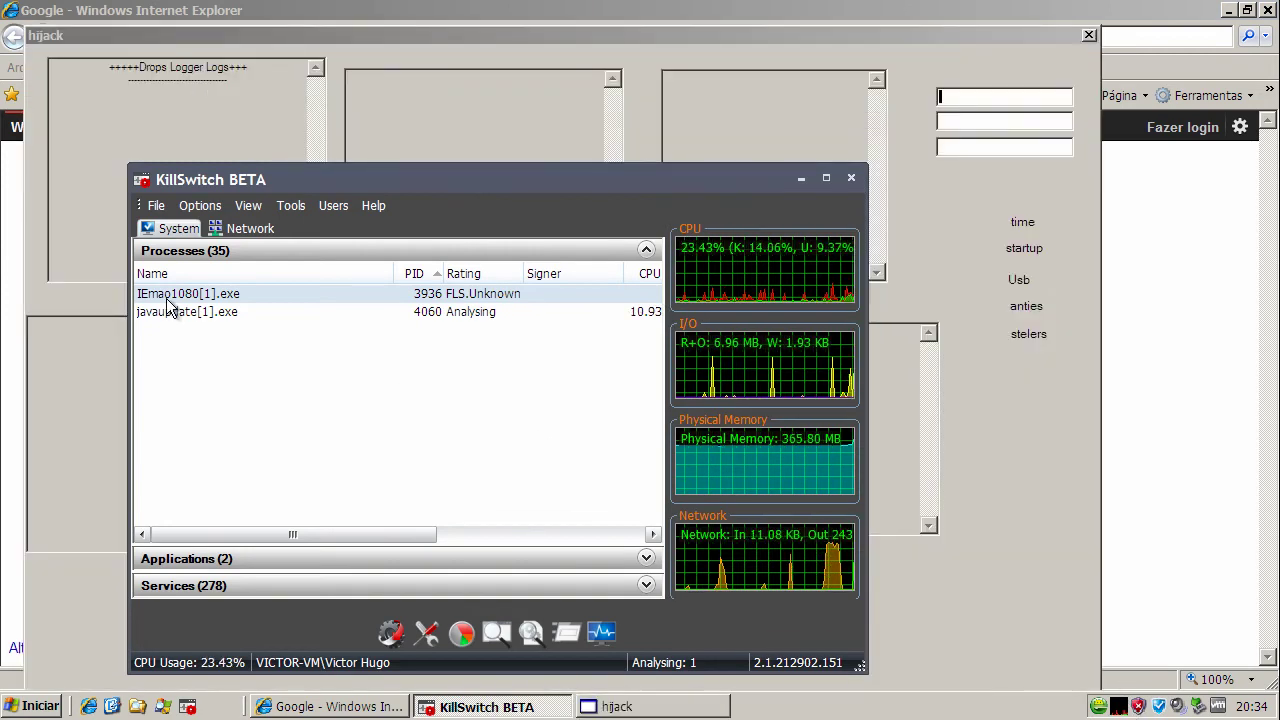
pyautogui.click(186, 311)
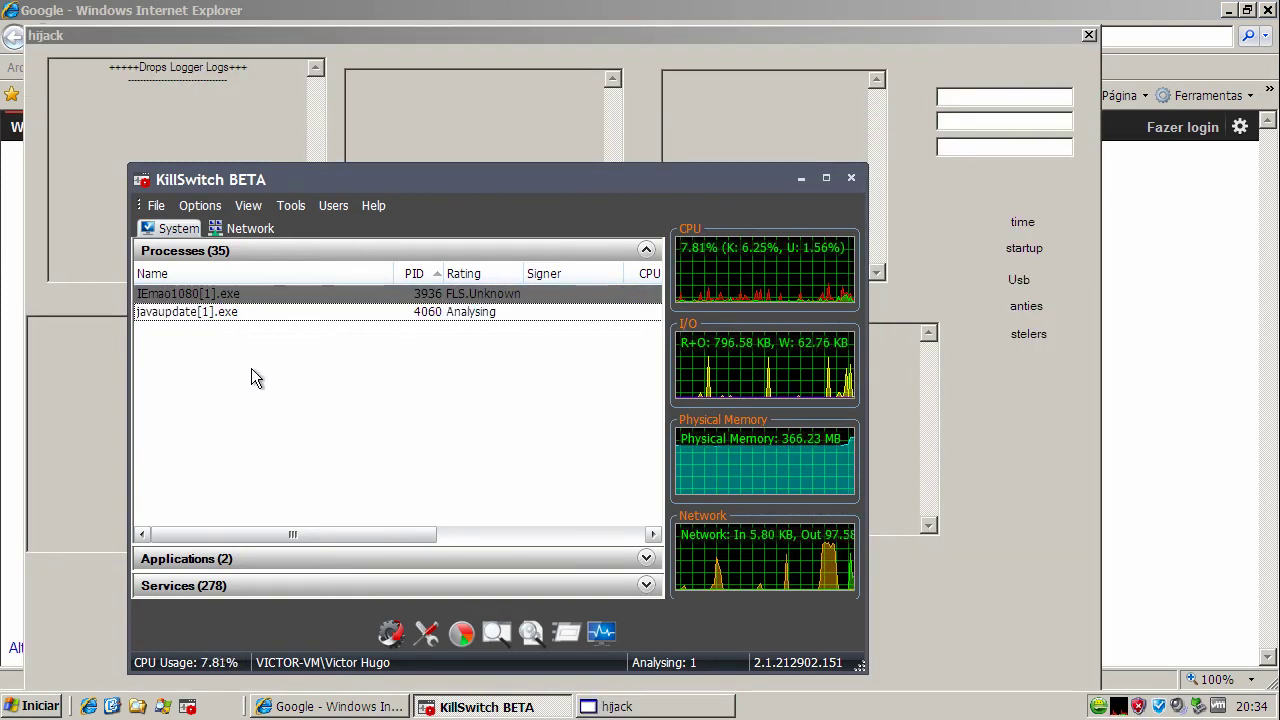
pyautogui.click(245, 312)
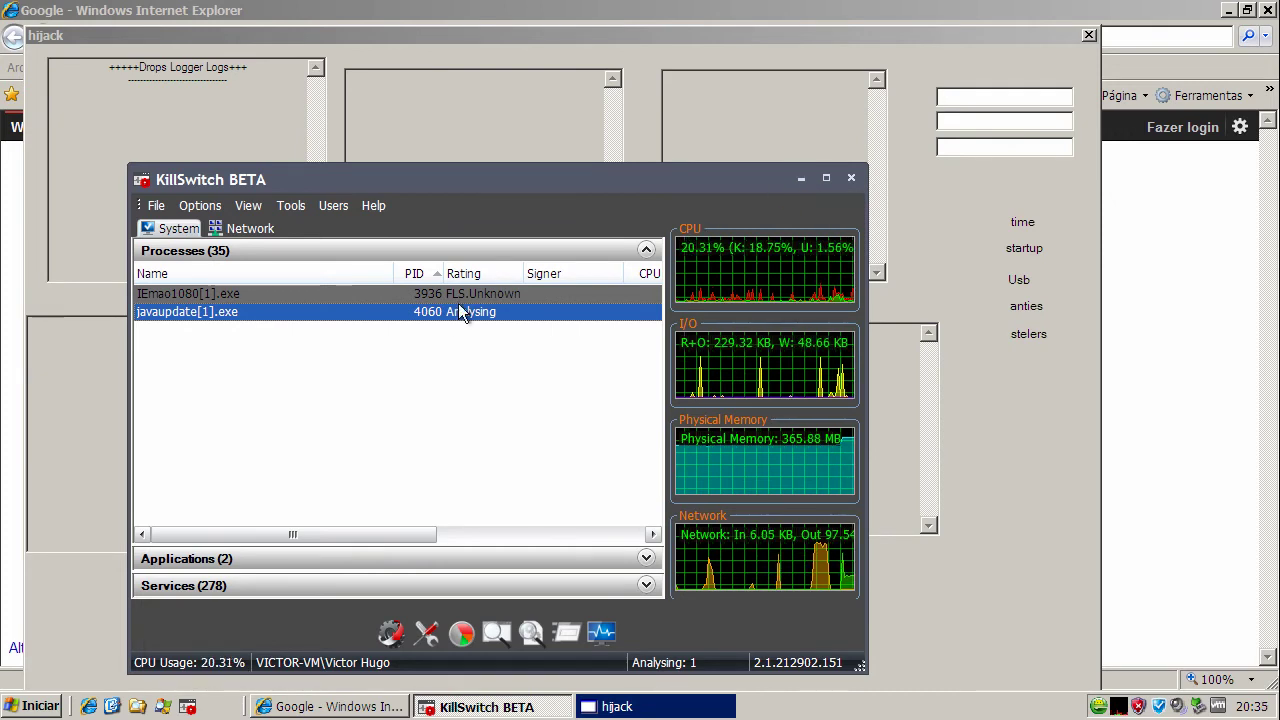
pyautogui.click(222, 315)
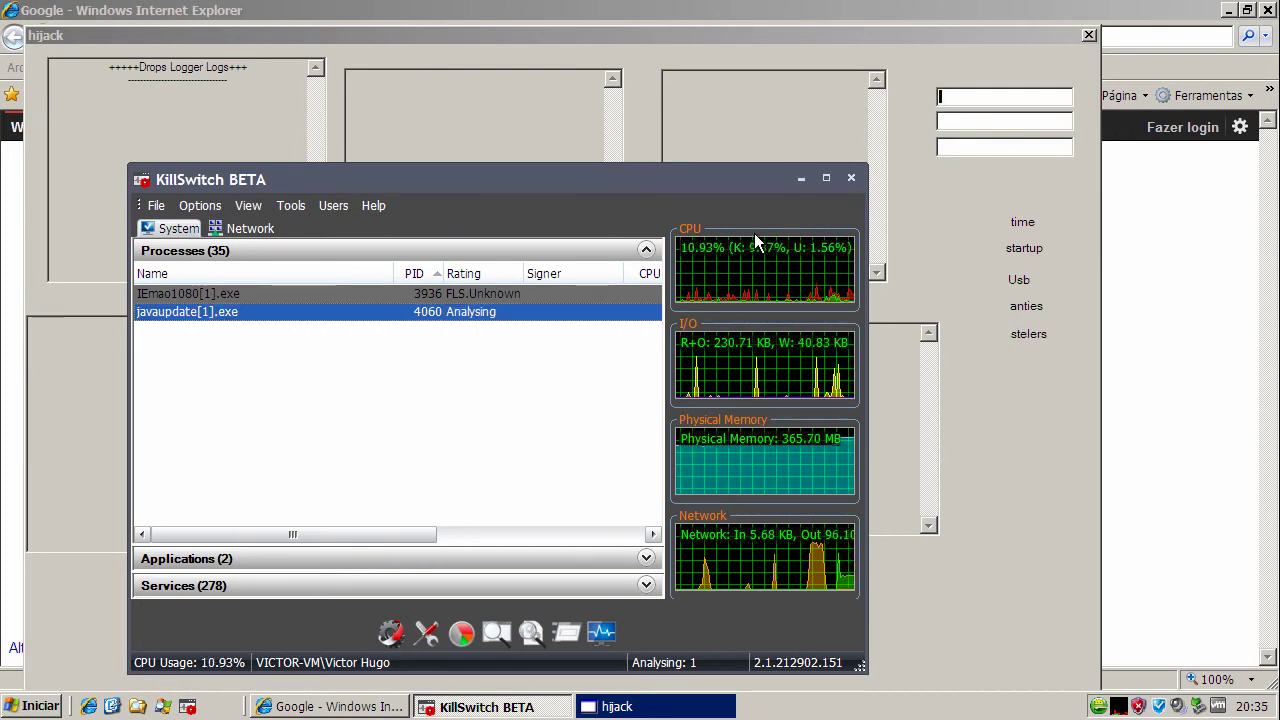
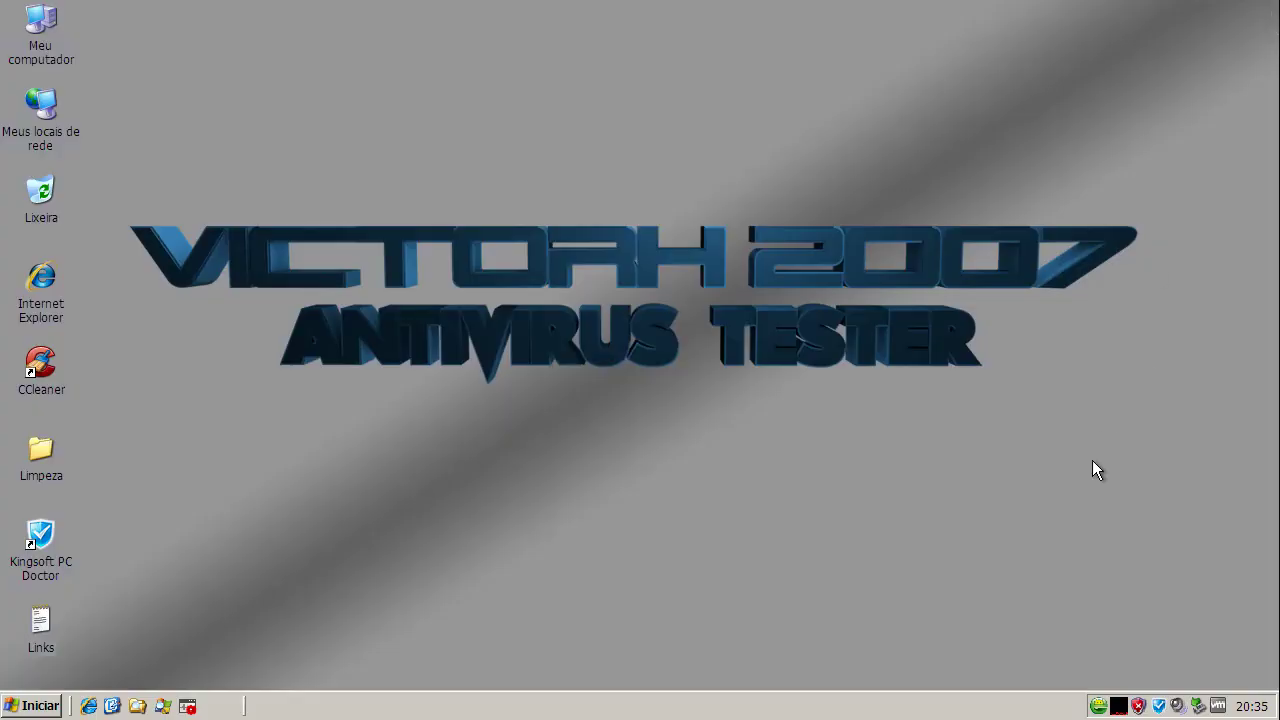
pyautogui.doubleClick(1120, 708)
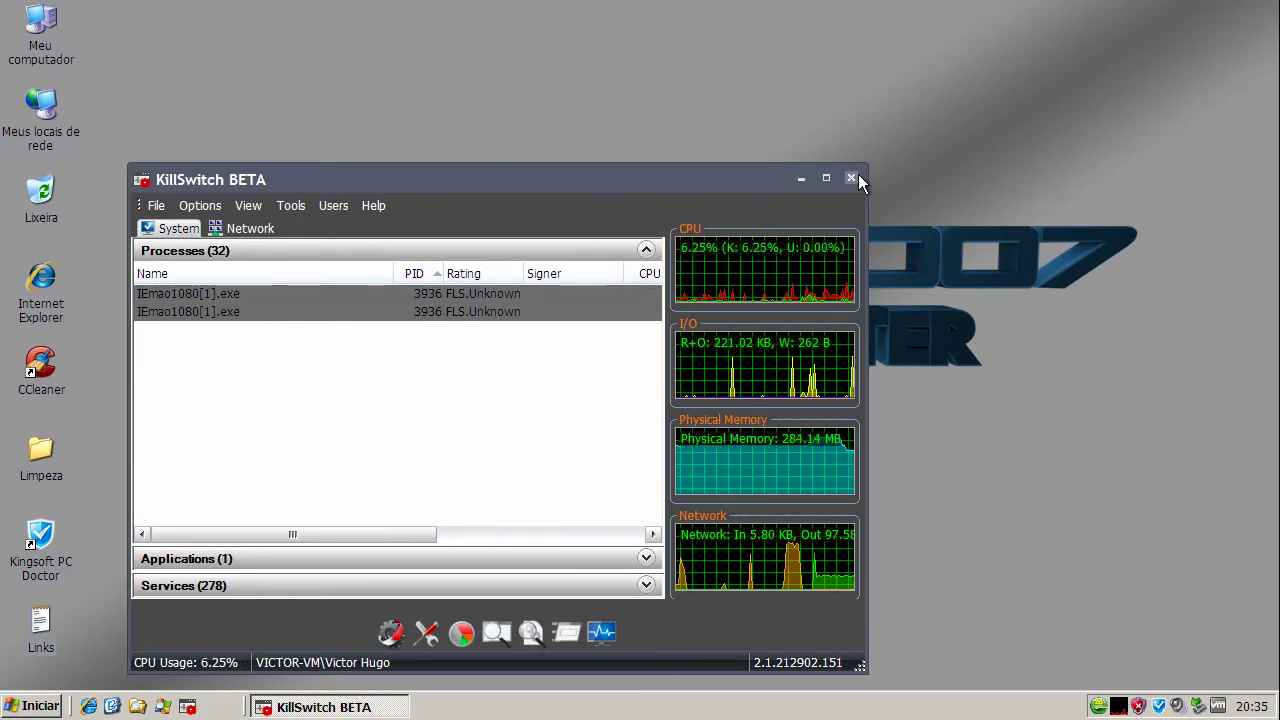
pyautogui.click(851, 180)
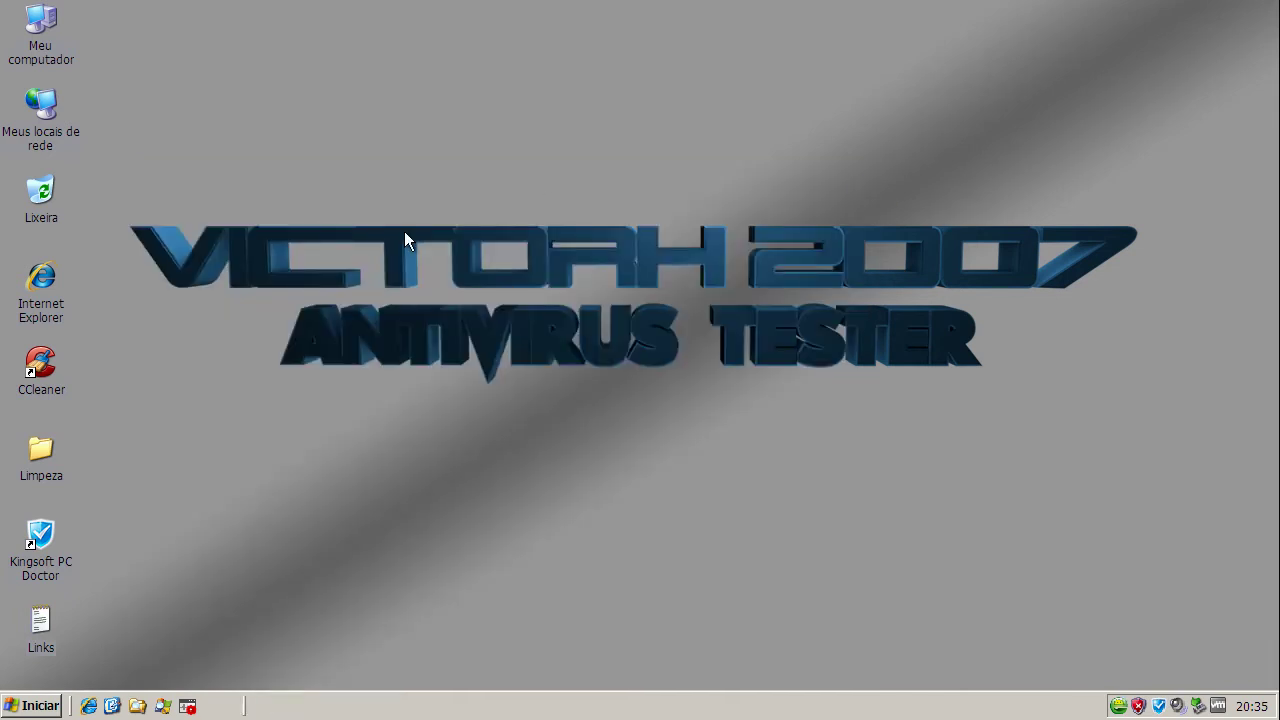
# Switch to CCleaner, run the cleanup of Windows and Internet Explorer leftovers twice, and close it.
pyautogui.doubleClick(57, 358)
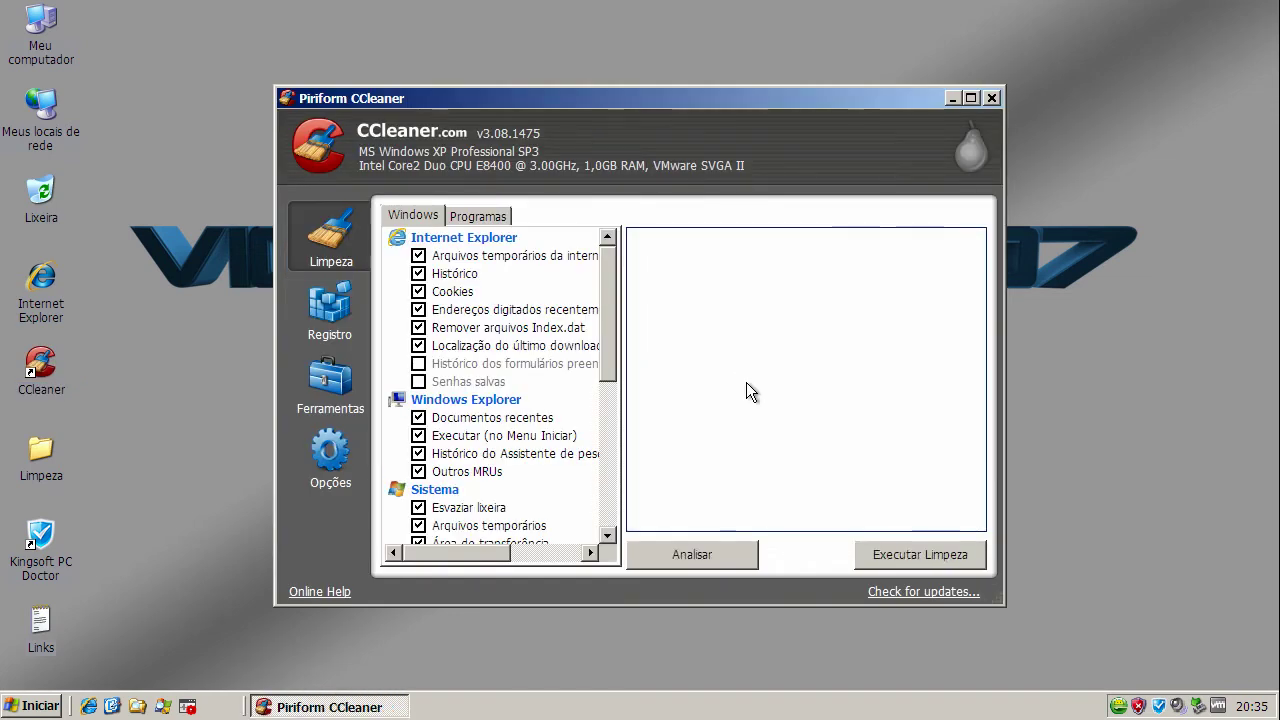
pyautogui.click(964, 554)
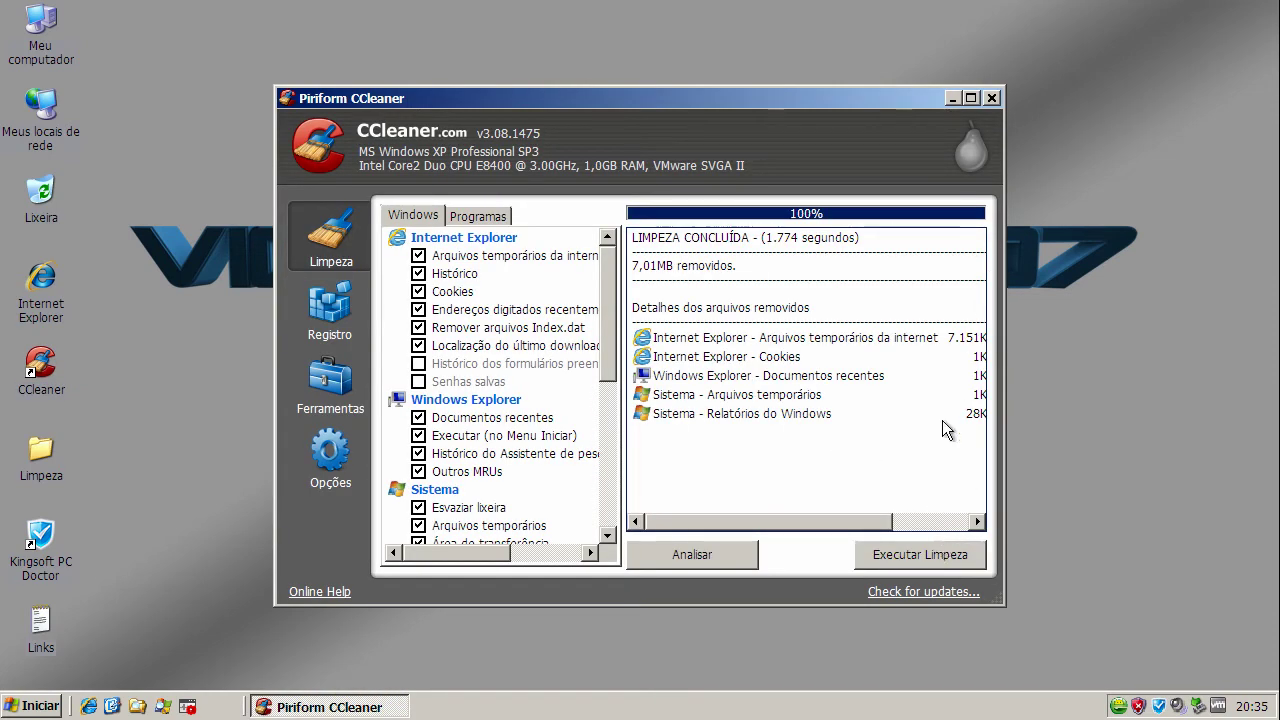
pyautogui.click(903, 556)
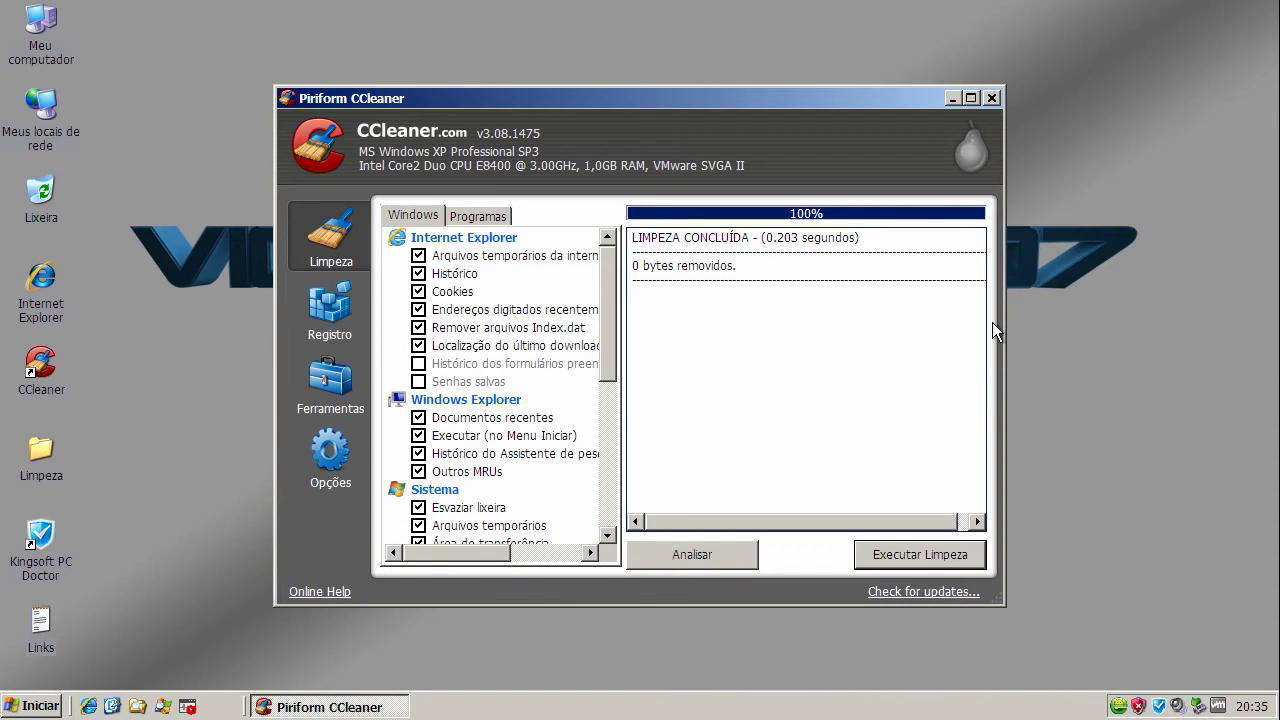
pyautogui.click(993, 97)
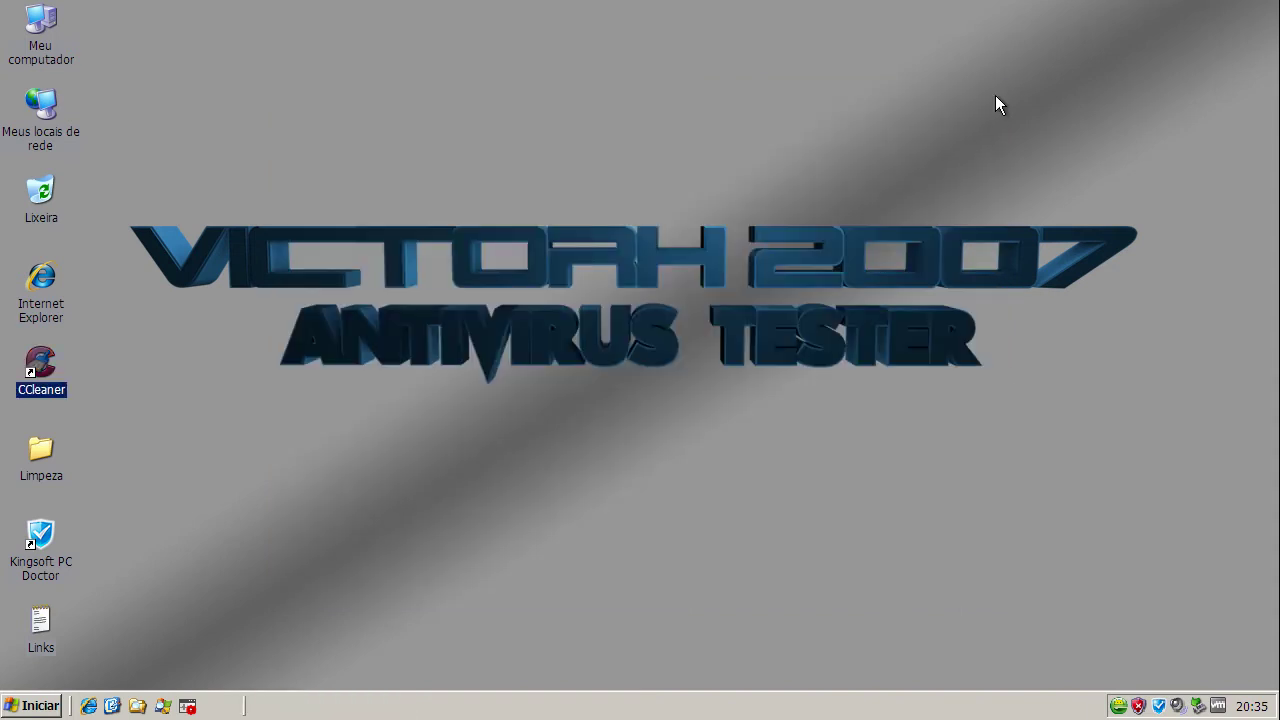
# Restart the computer.
pyautogui.press('super')
pyautogui.press('Up')
pyautogui.click(160, 677)
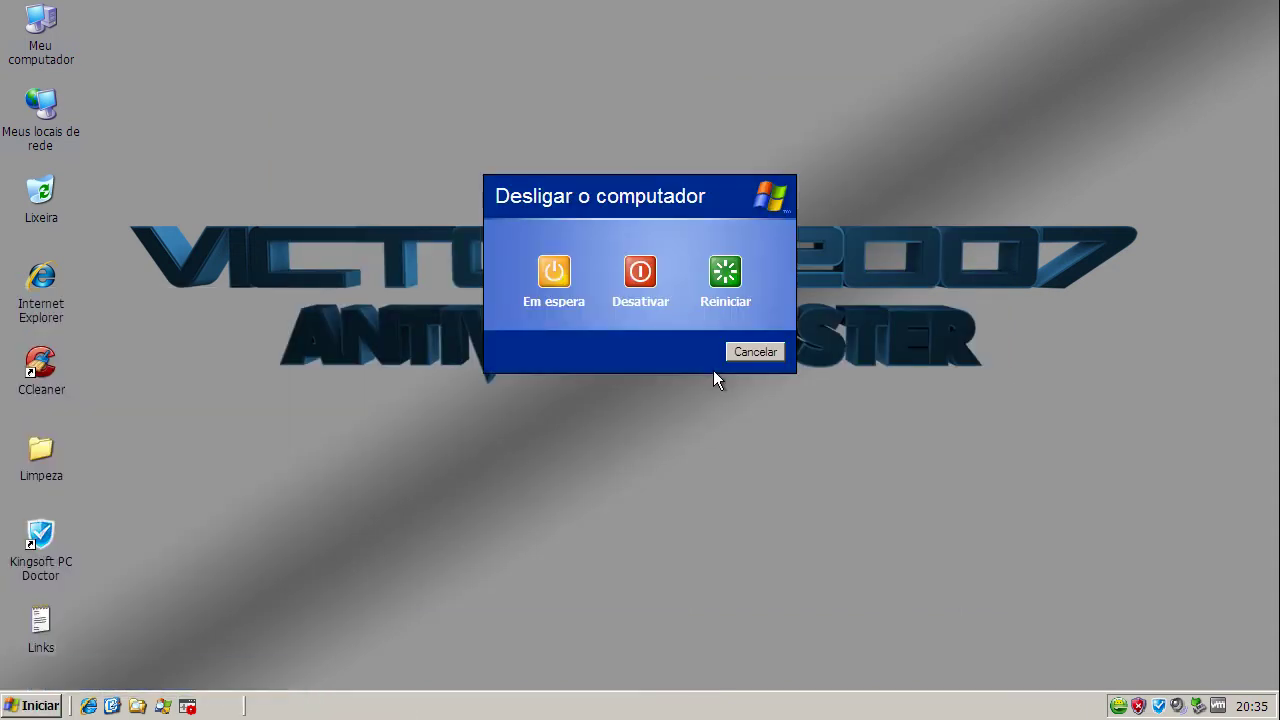
pyautogui.click(726, 276)
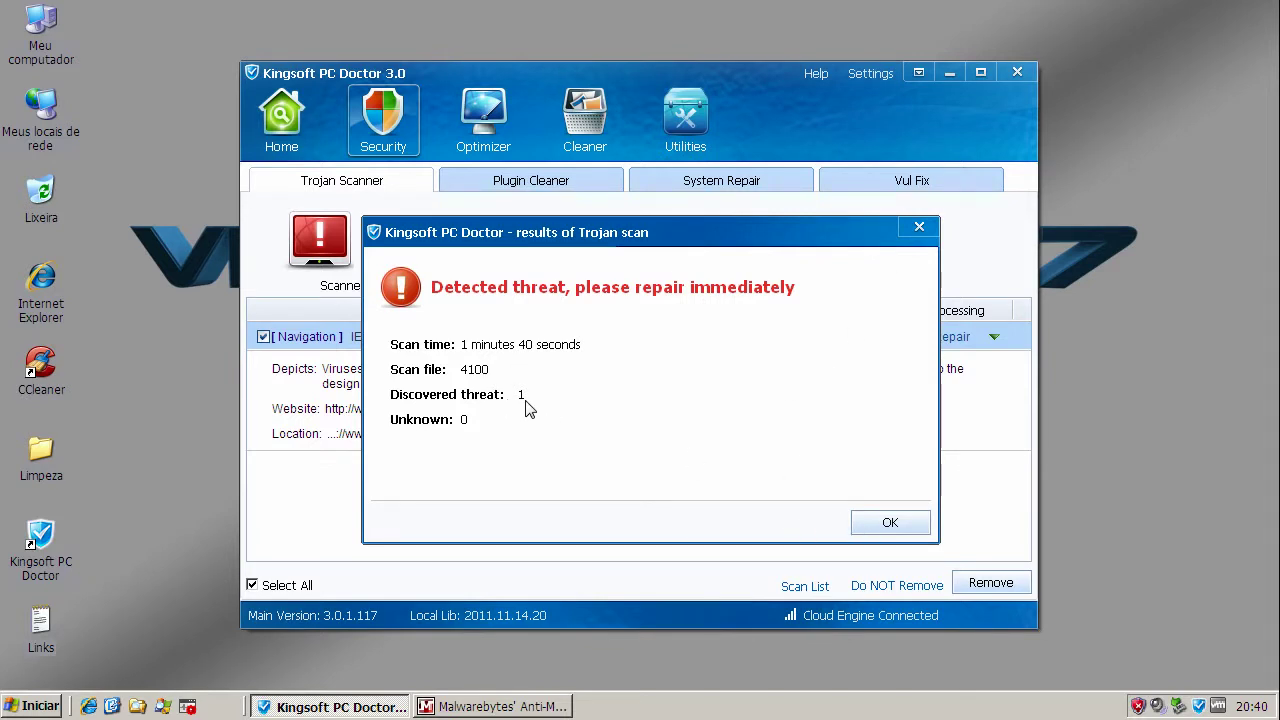
# Remove the "IE search is exceptional" item from Kingsoft PC Doctor's Trojan scan results and close the program.
pyautogui.click(889, 524)
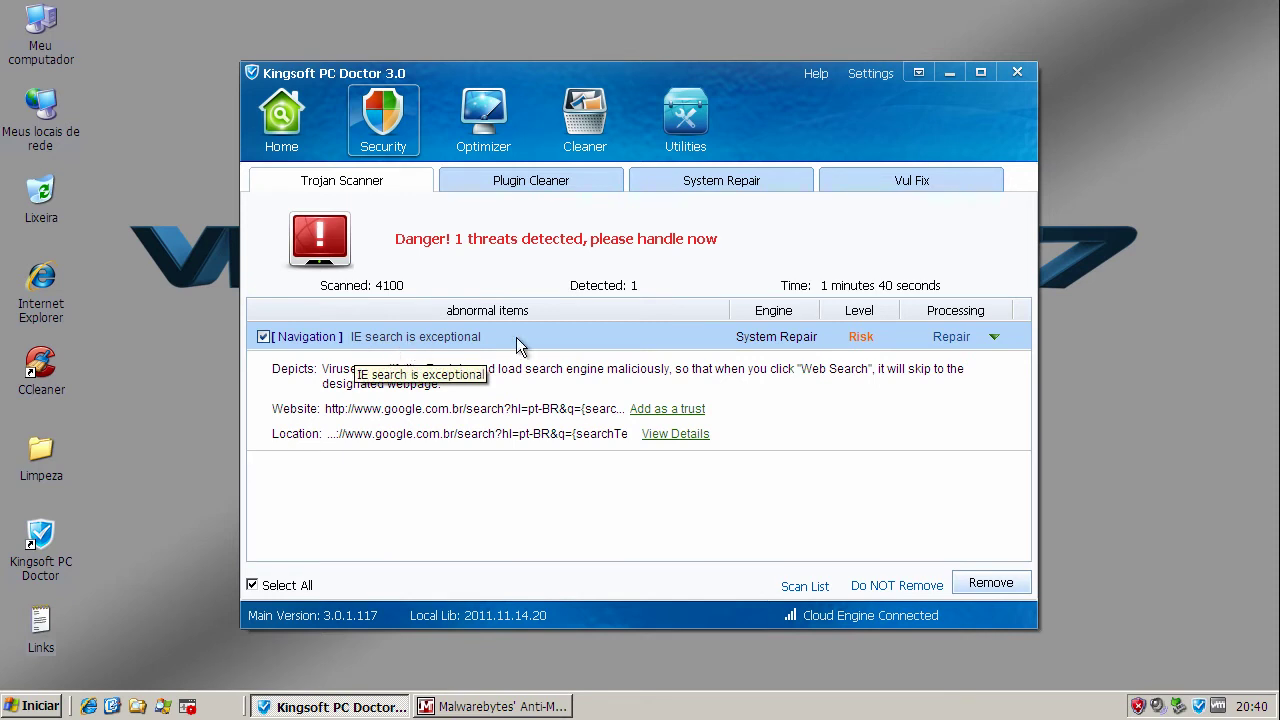
pyautogui.click(990, 583)
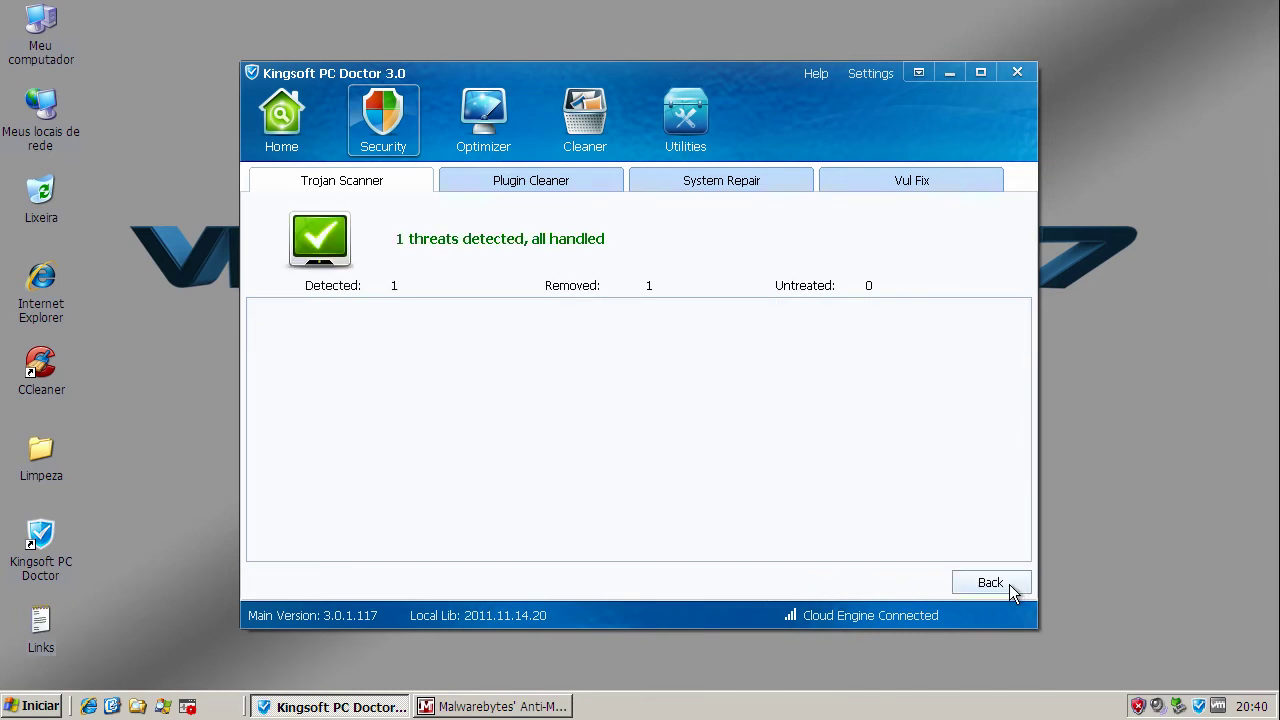
pyautogui.click(1016, 77)
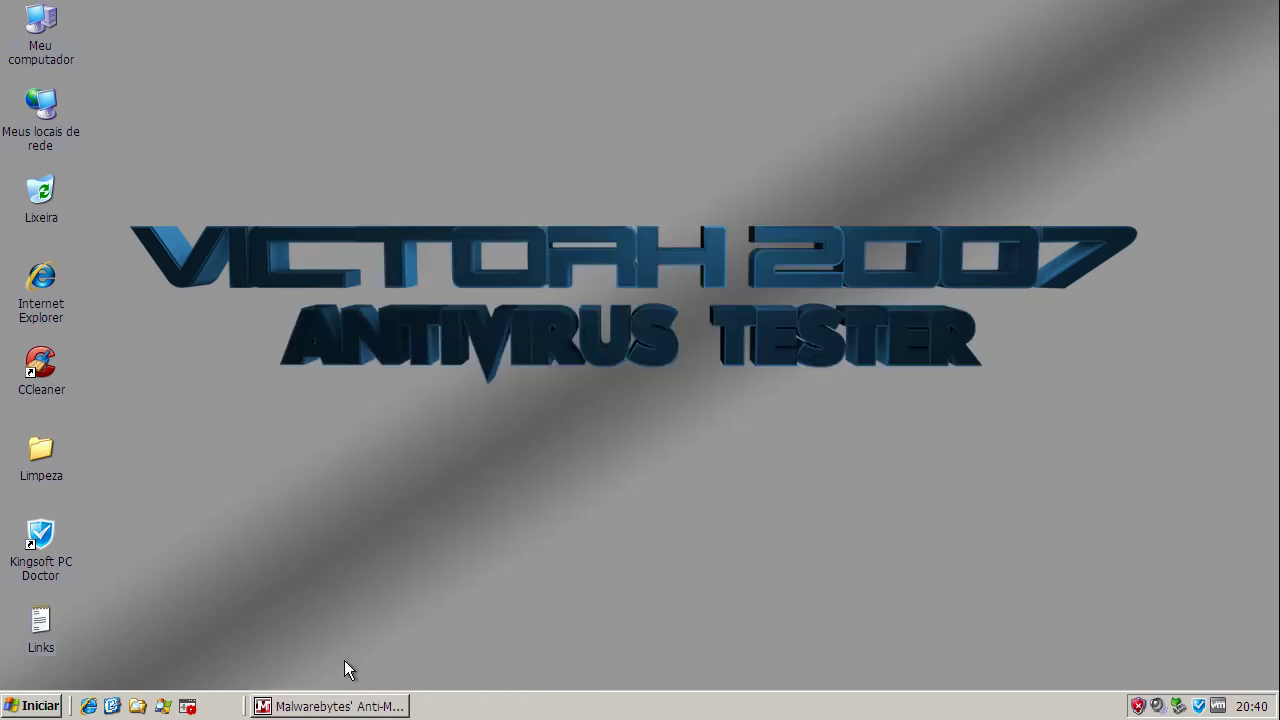
# Switch to Malwarebytes' Anti-Malware, download its database updates, and exit after the quick scan completes.
pyautogui.click(346, 708)
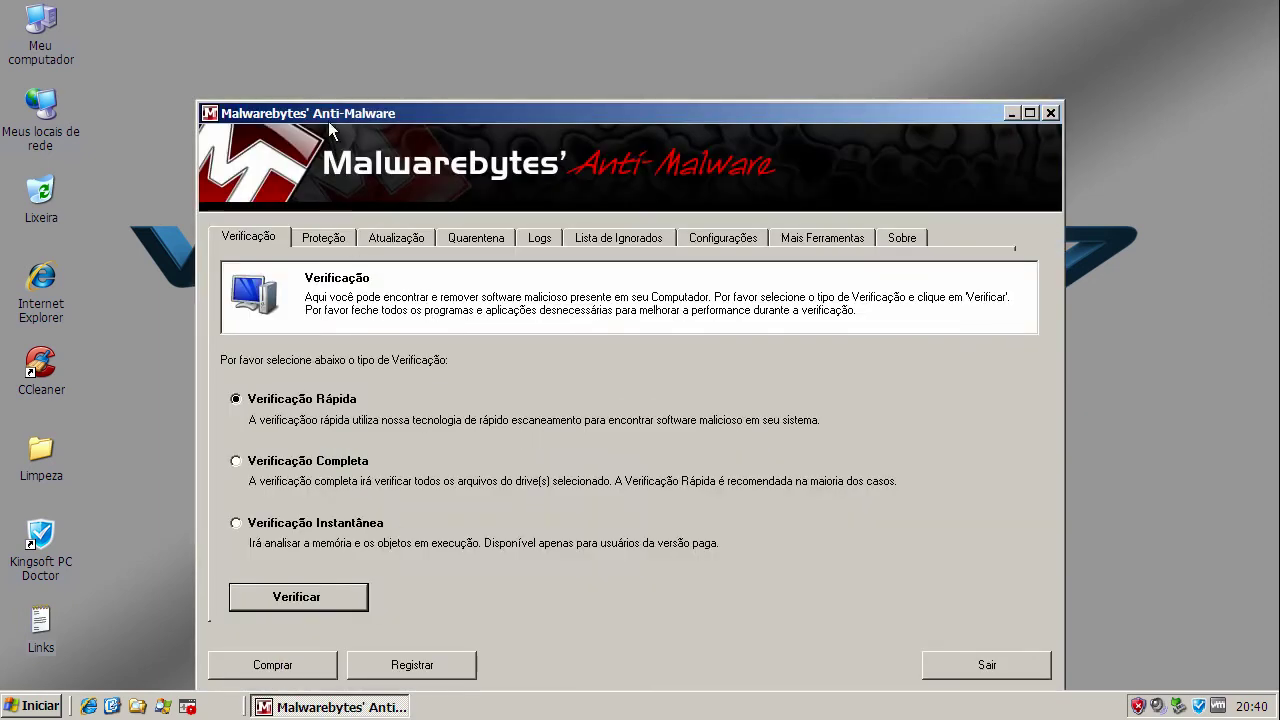
pyautogui.moveTo(333, 114); pyautogui.dragTo(312, 66)
pyautogui.click(374, 185)
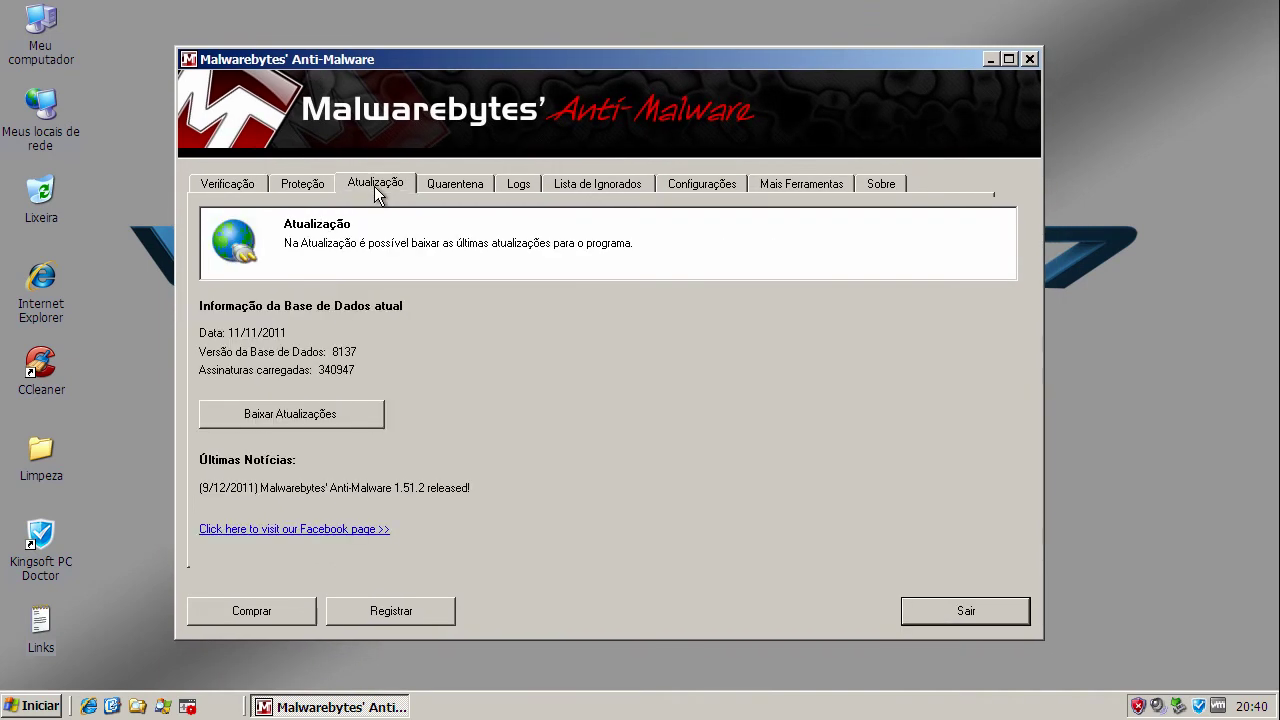
pyautogui.click(280, 414)
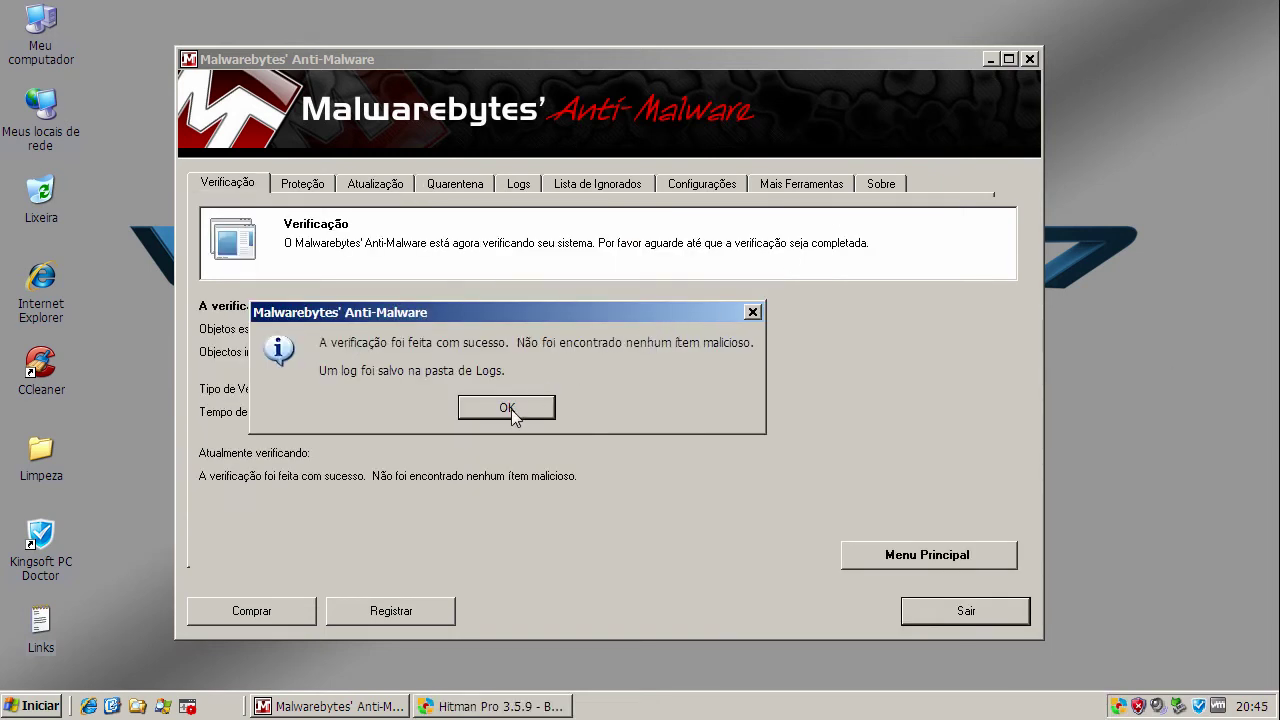
pyautogui.click(471, 408)
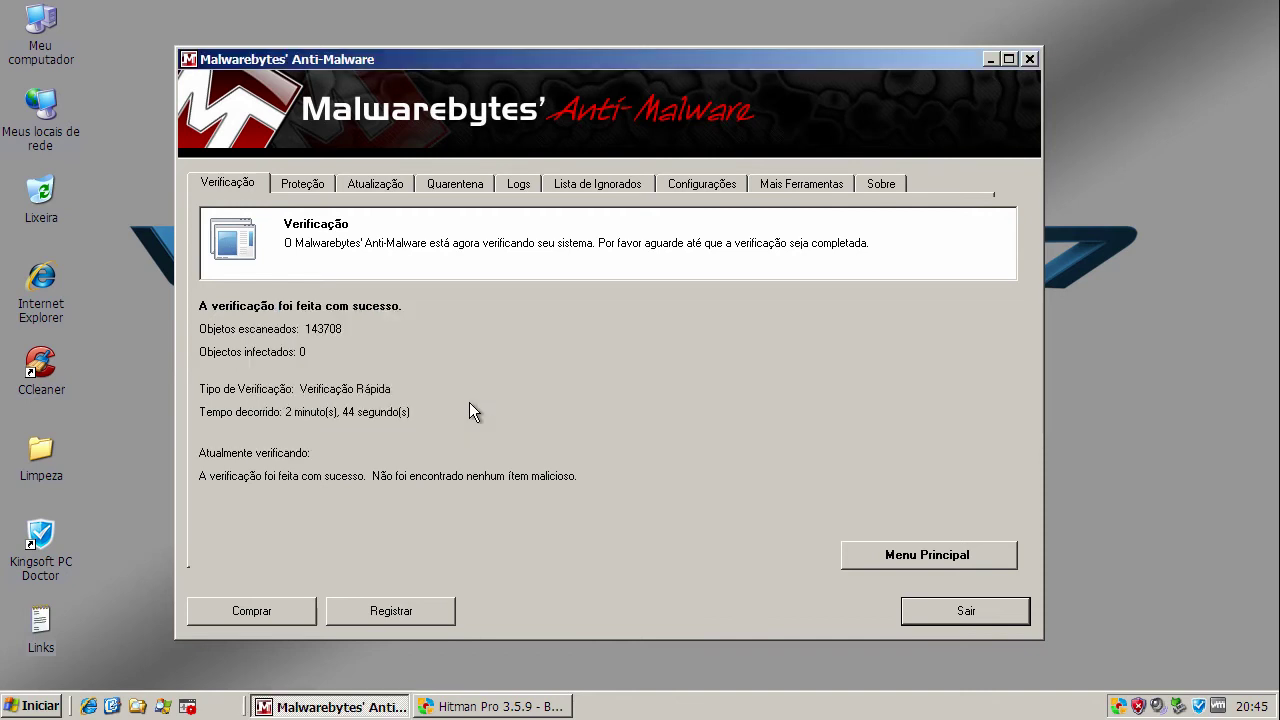
pyautogui.click(975, 615)
# Scan the system with Hitman Pro and delete the trojan IEmao1080[1].exe, closing the program at the results summary.
pyautogui.click(362, 706)
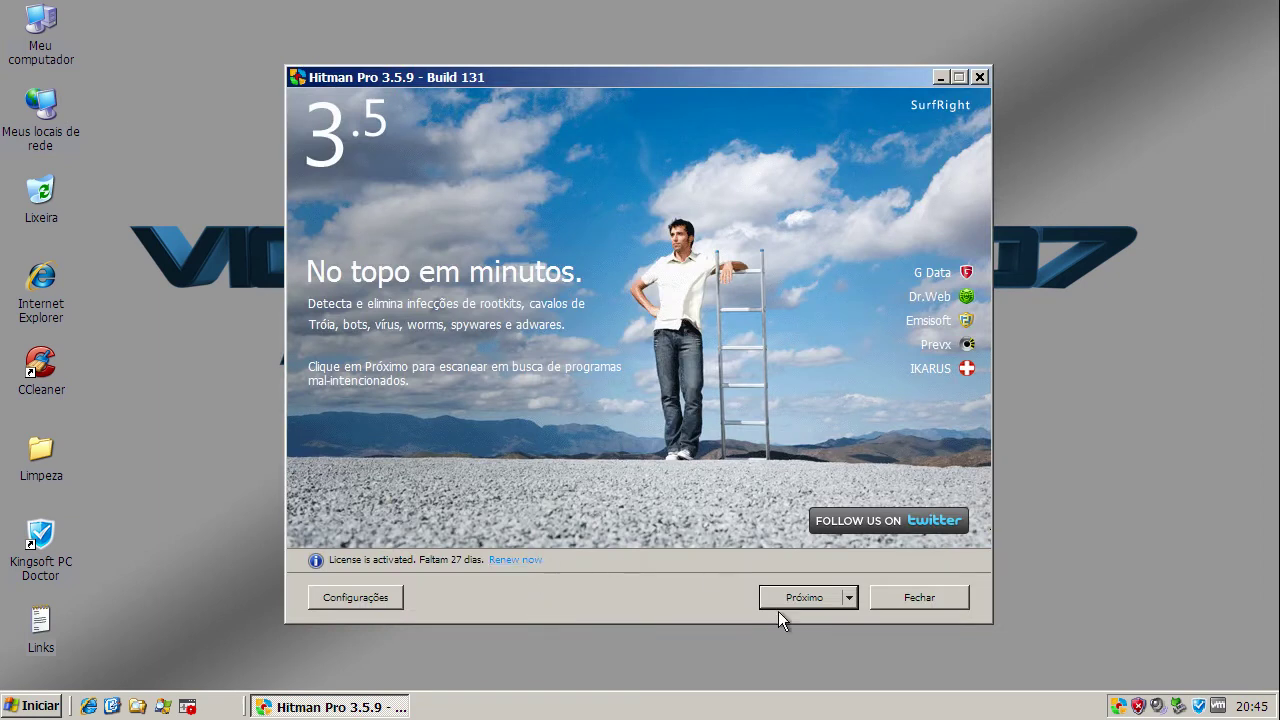
pyautogui.click(800, 598)
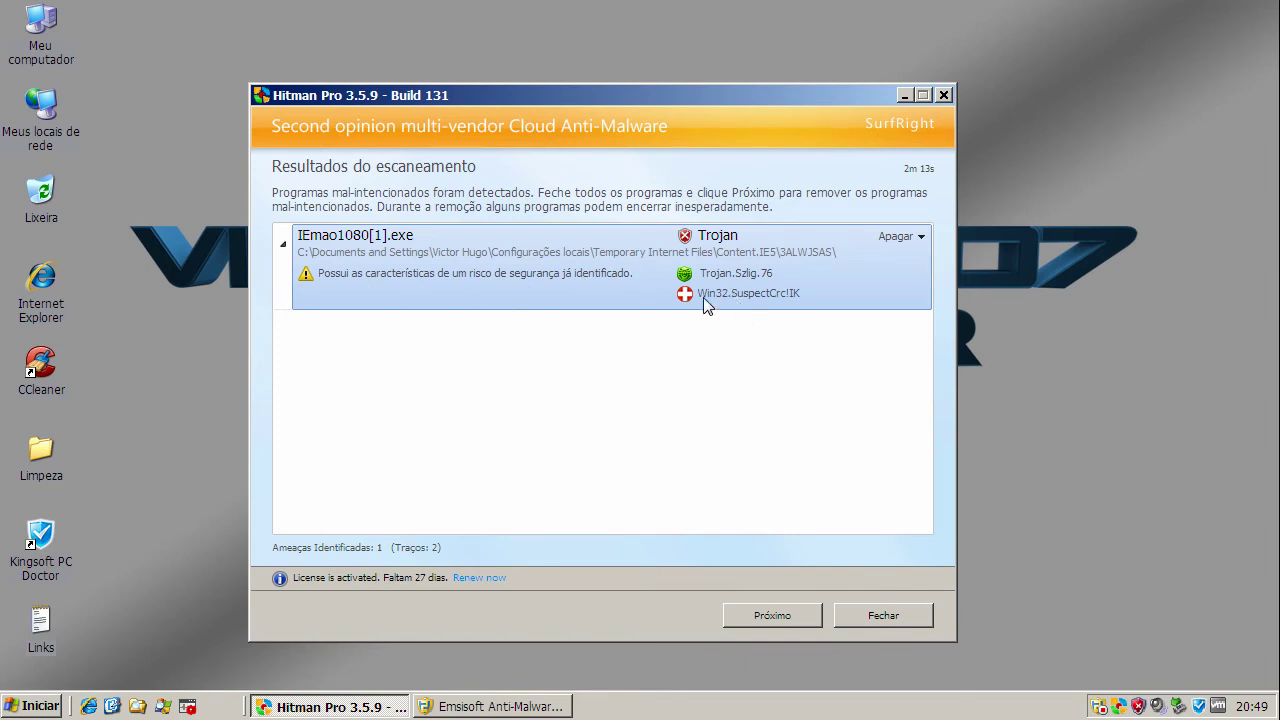
pyautogui.click(777, 615)
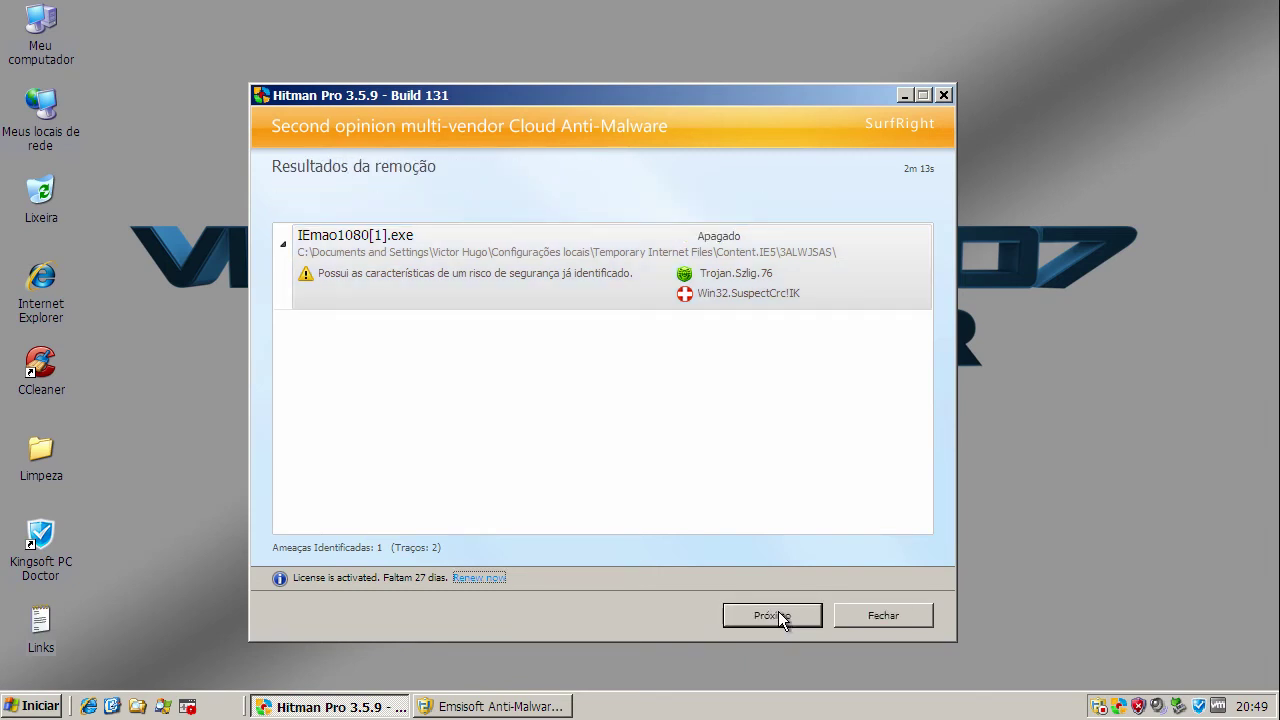
pyautogui.click(779, 615)
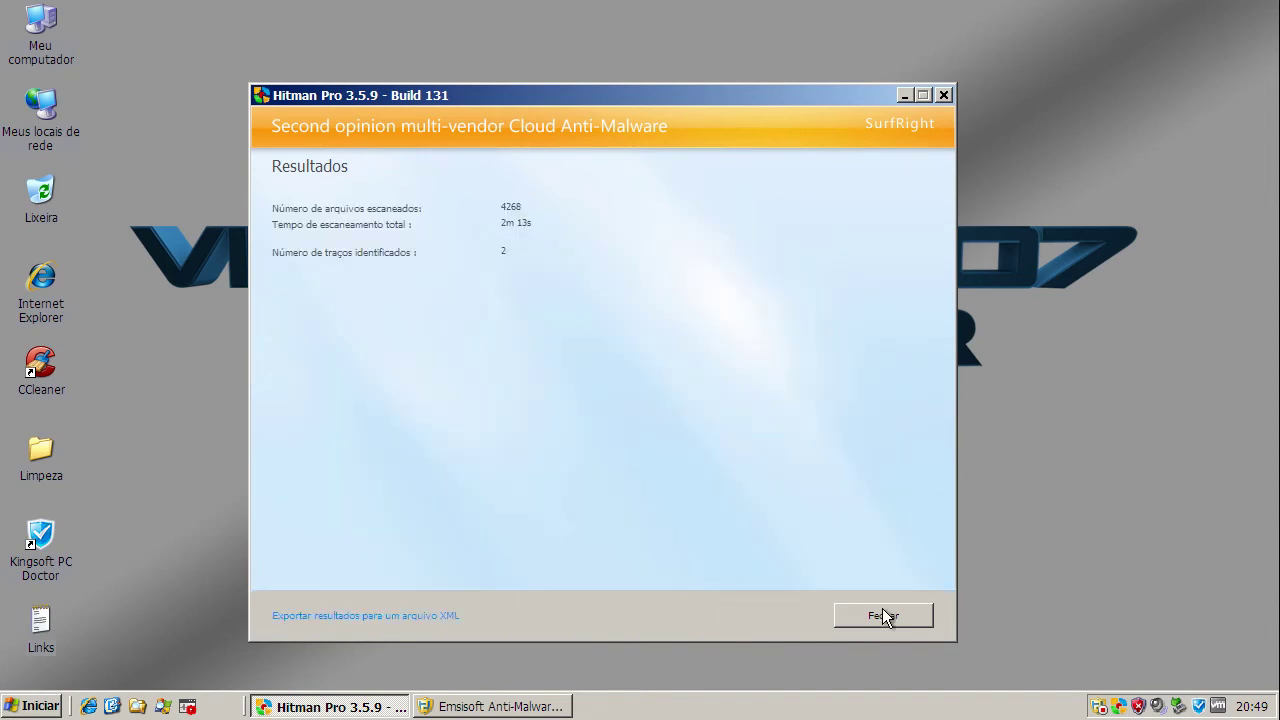
pyautogui.click(883, 612)
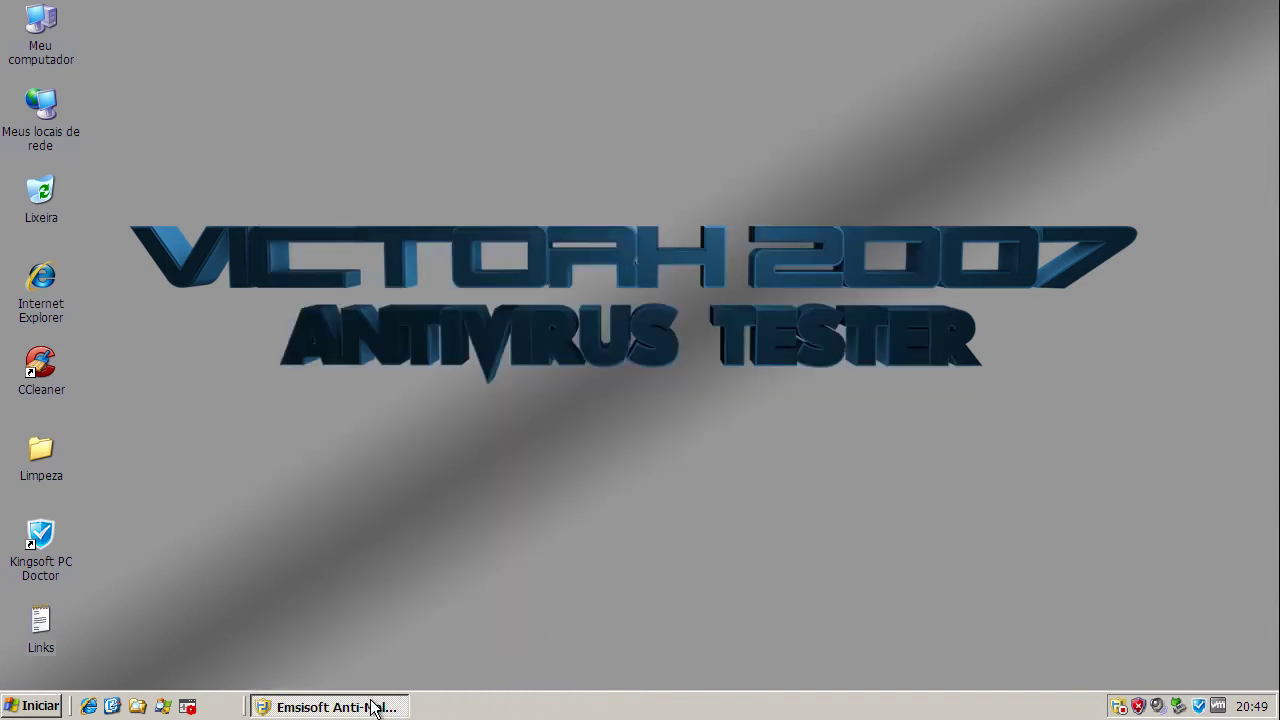
# Switch to Emsisoft Anti-Malware, update it, and close it after the computer scan completes.
pyautogui.click(371, 707)
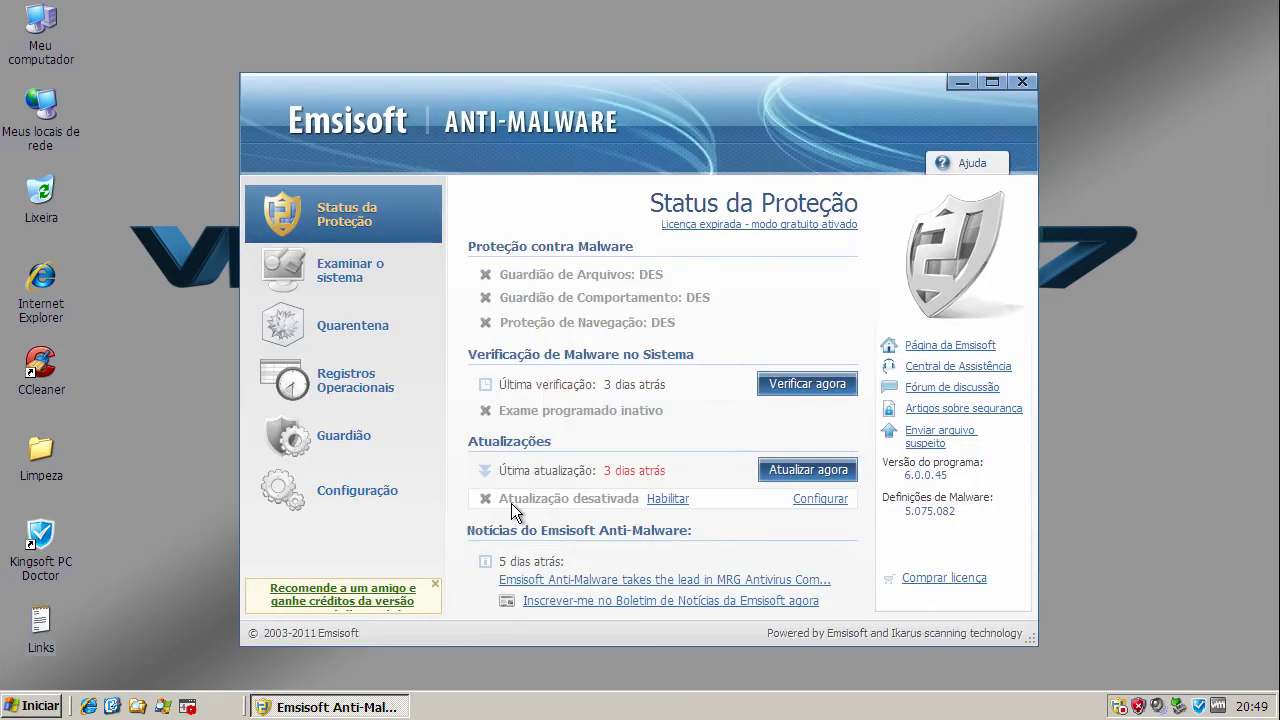
pyautogui.click(818, 471)
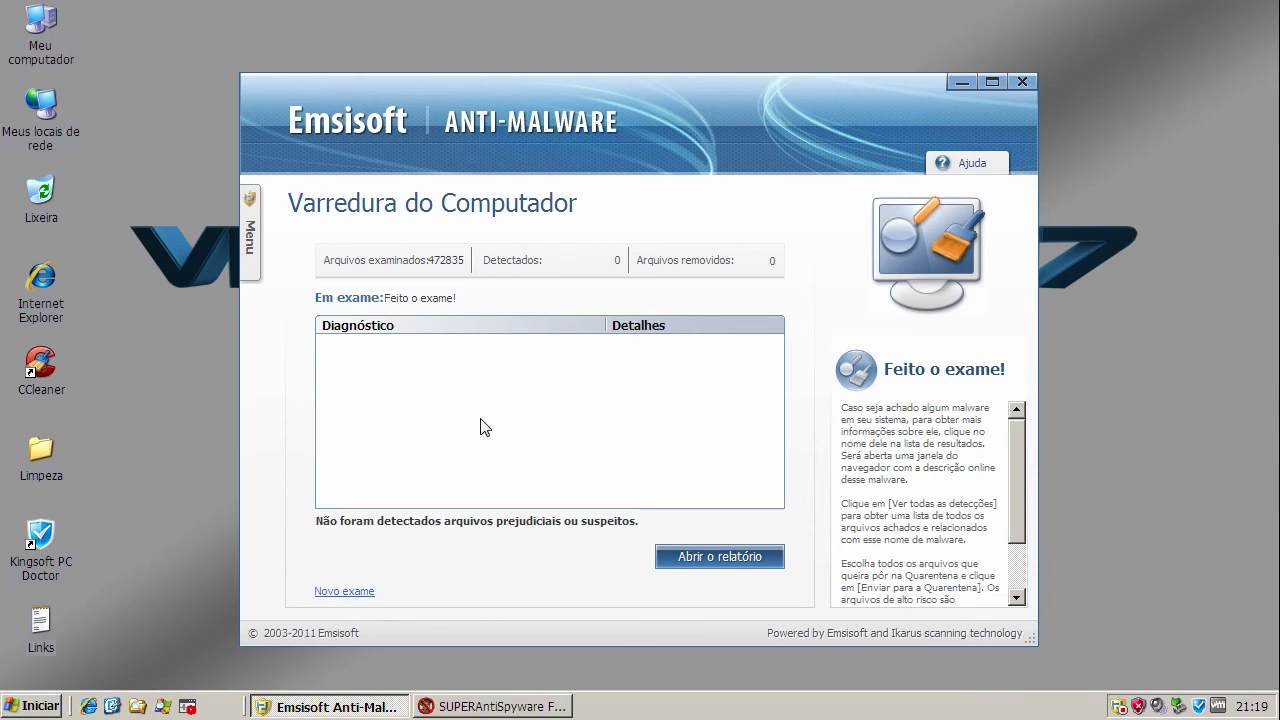
pyautogui.click(1020, 82)
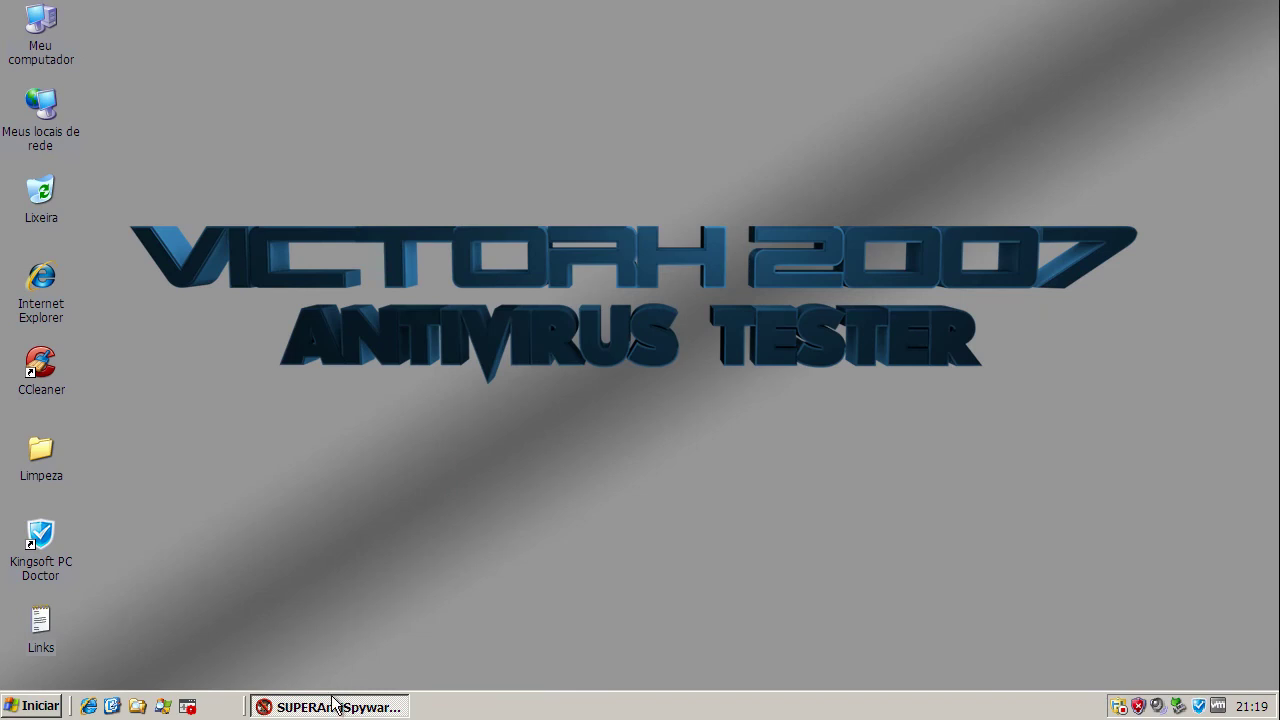
# Switch to SUPERAntiSpyware and check for spyware definition updates.
pyautogui.click(333, 705)
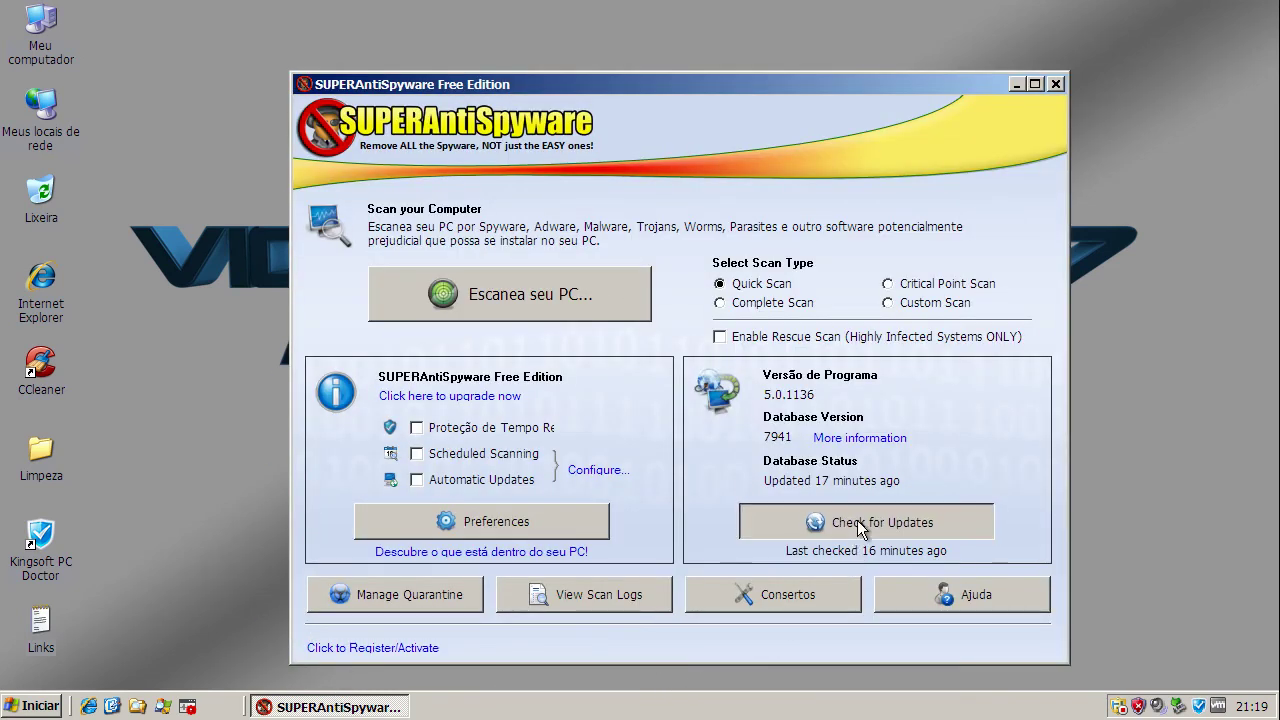
pyautogui.click(858, 522)
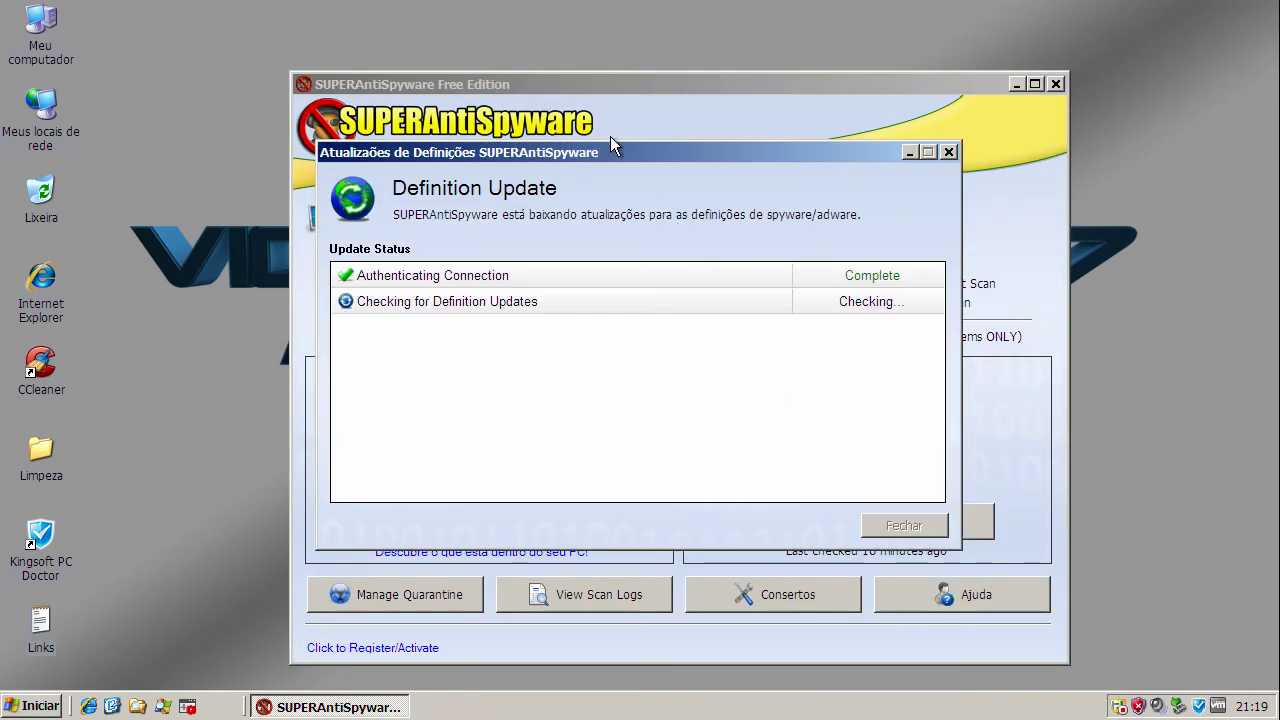
pyautogui.click(519, 83)
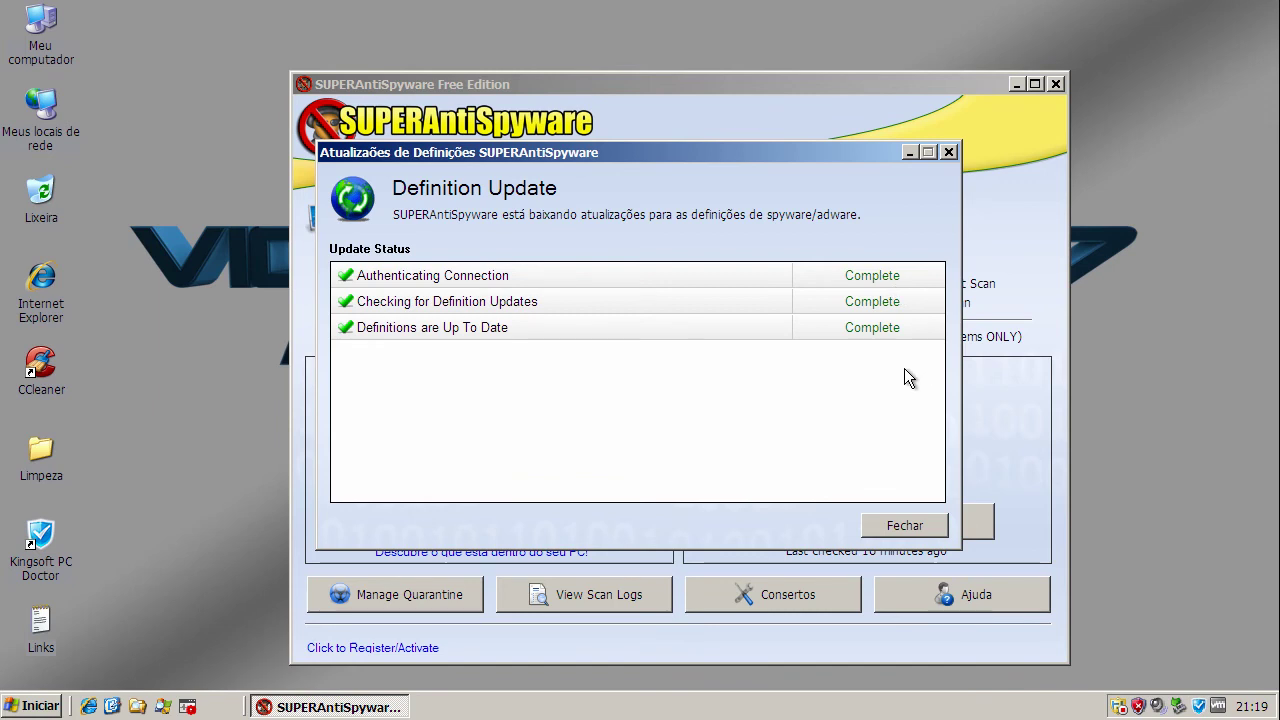
# Recheck for spyware definition updates and close the update status window.
pyautogui.click(902, 528)
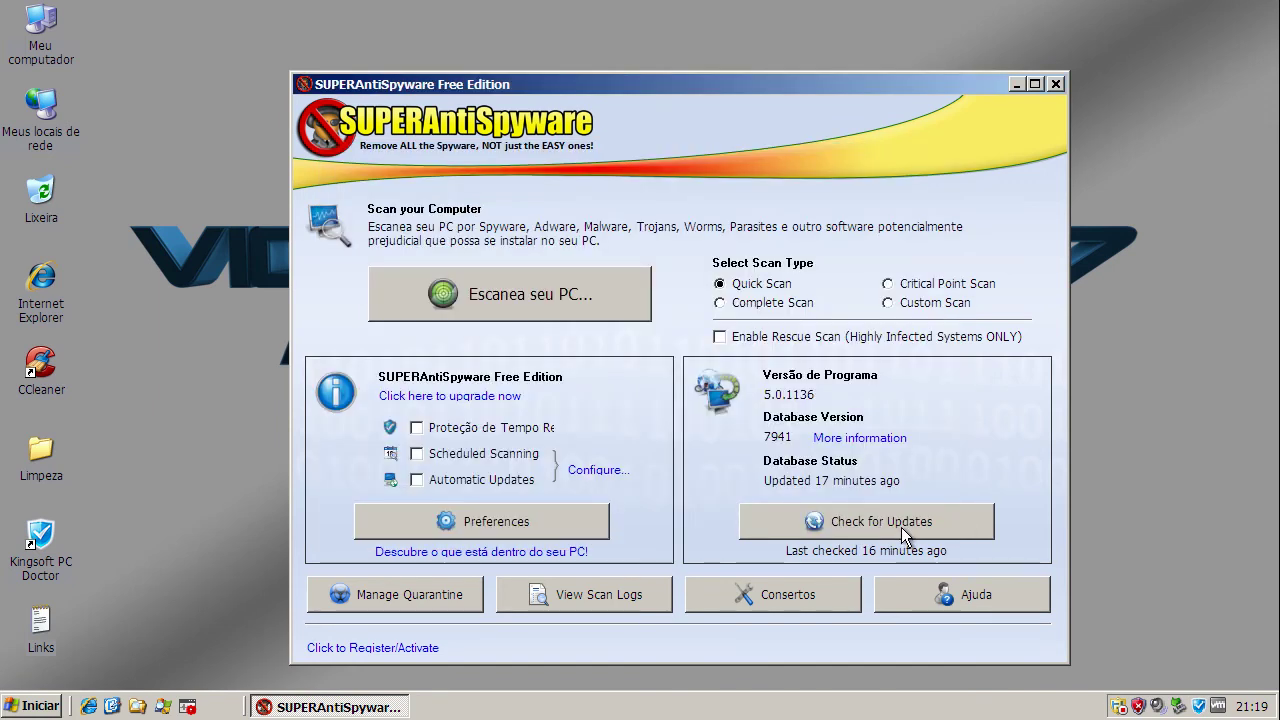
pyautogui.click(902, 528)
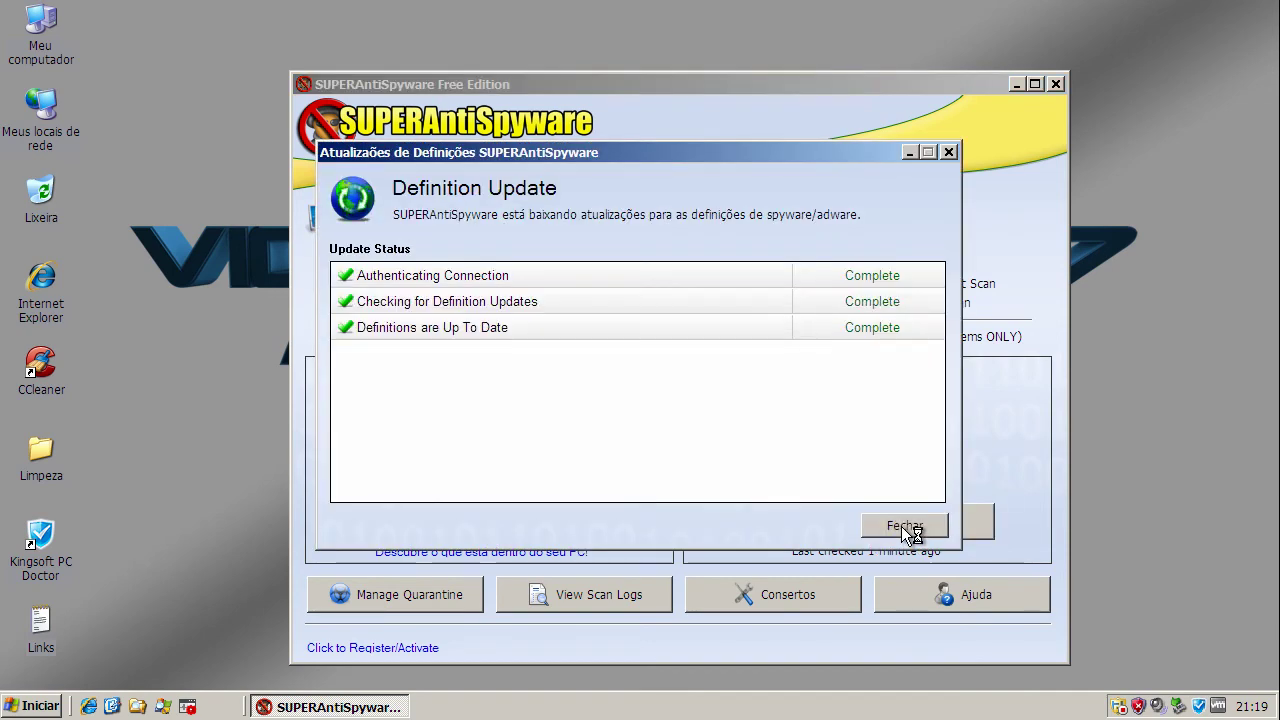
pyautogui.moveTo(739, 151); pyautogui.dragTo(745, 115)
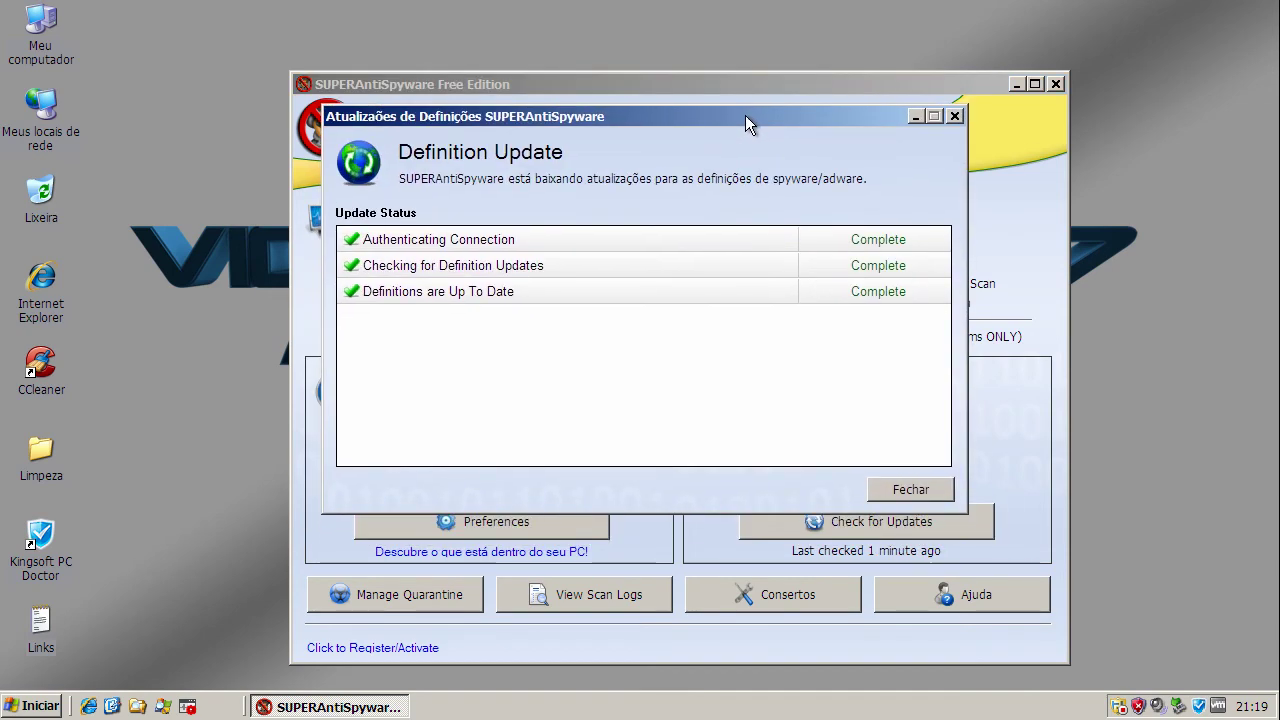
pyautogui.click(931, 495)
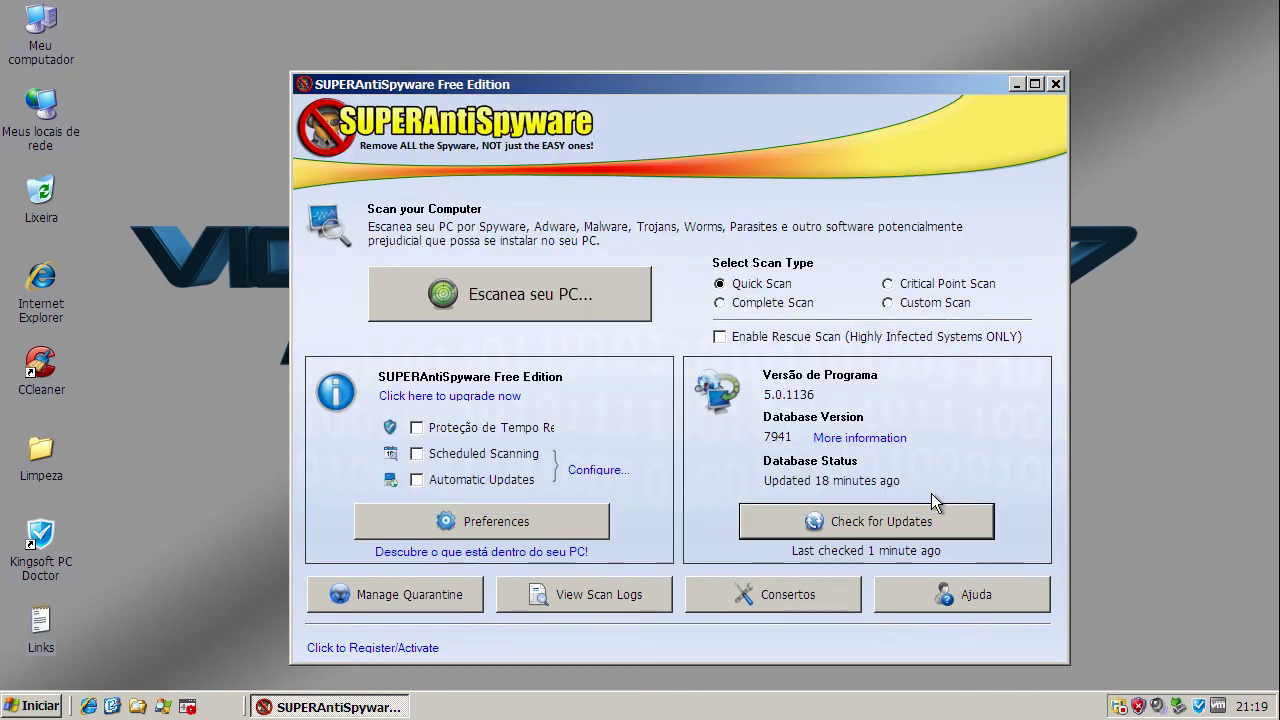
pyautogui.click(914, 511)
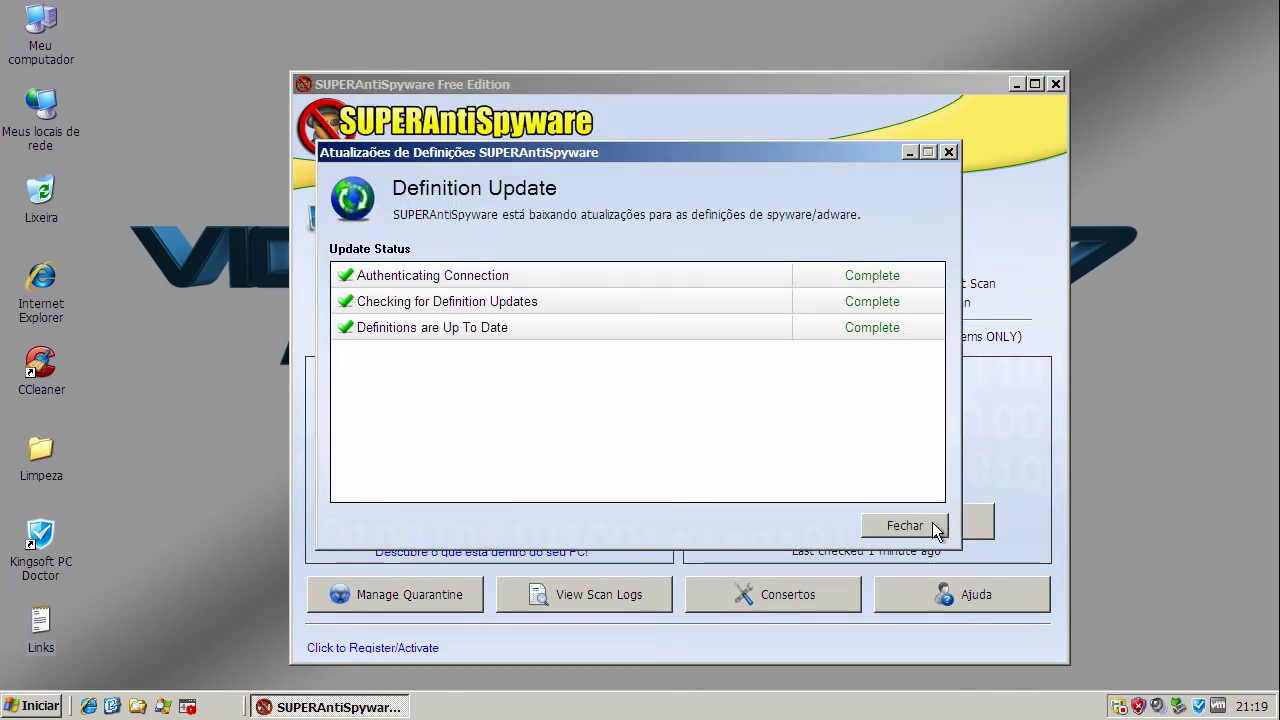
pyautogui.click(930, 525)
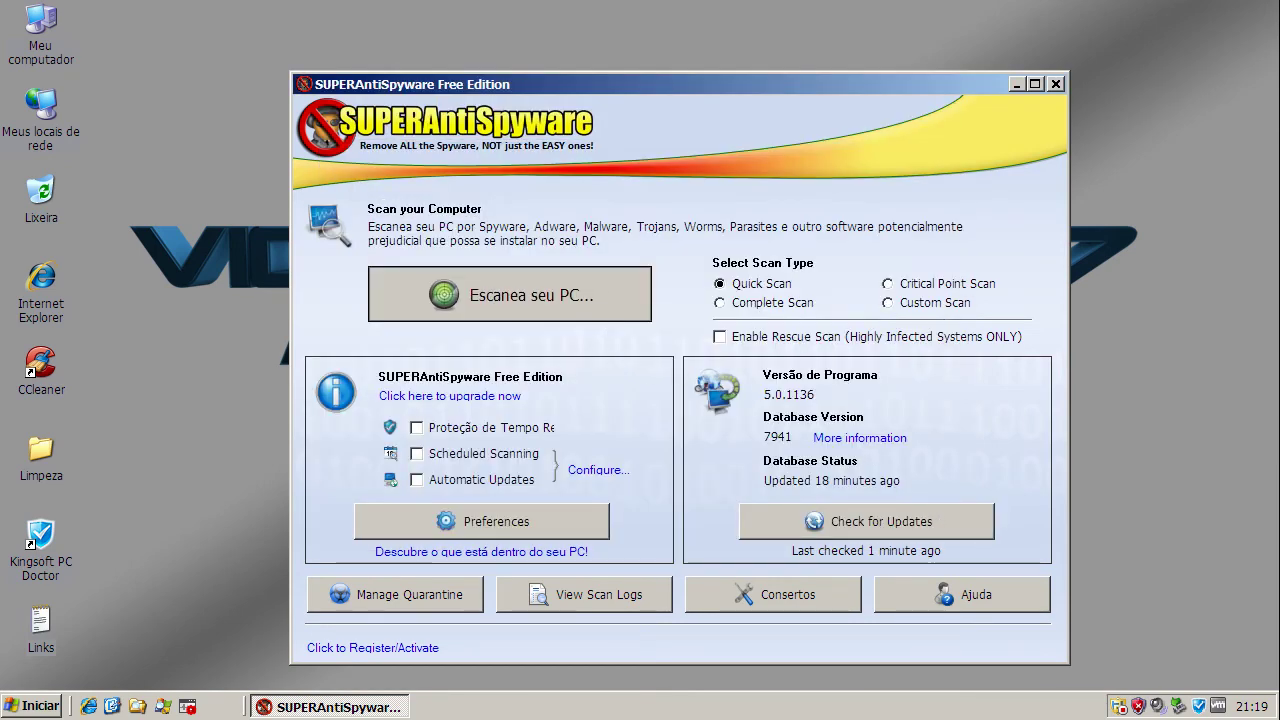
# Run a Quick Scan of the PC, dismiss the scan results, and close SUPERAntiSpyware.
pyautogui.click(509, 294)
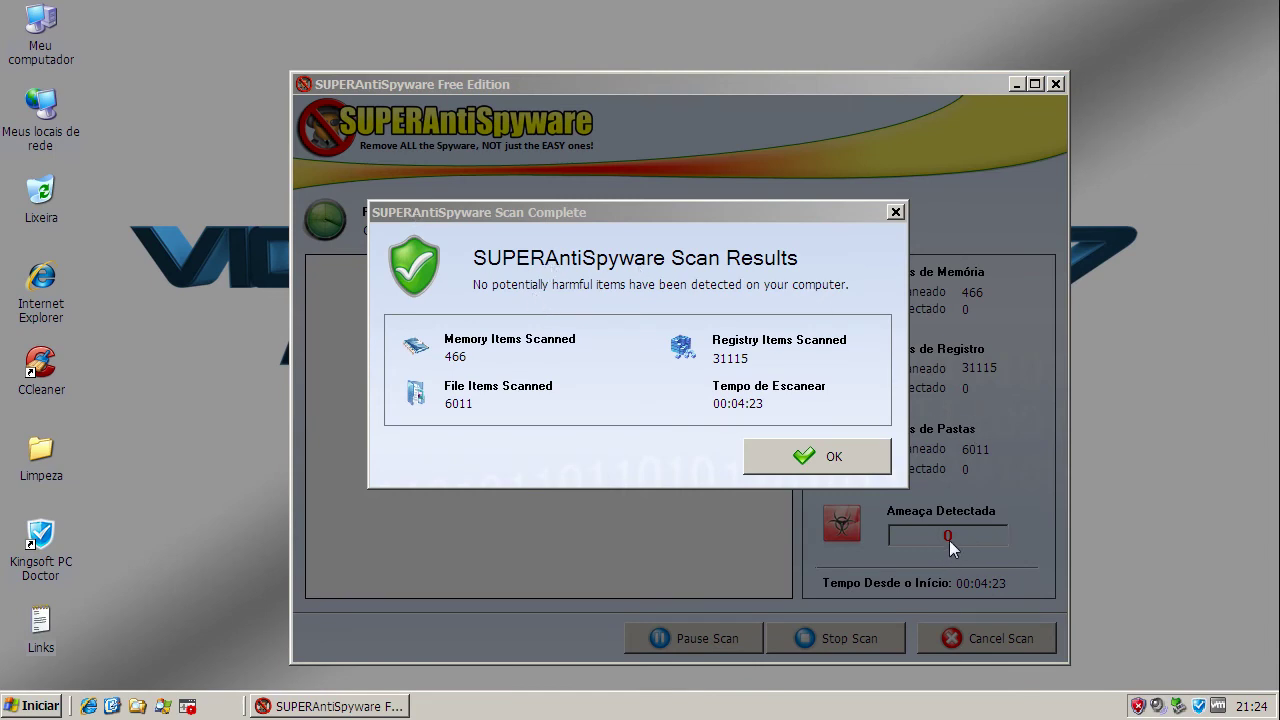
pyautogui.click(829, 459)
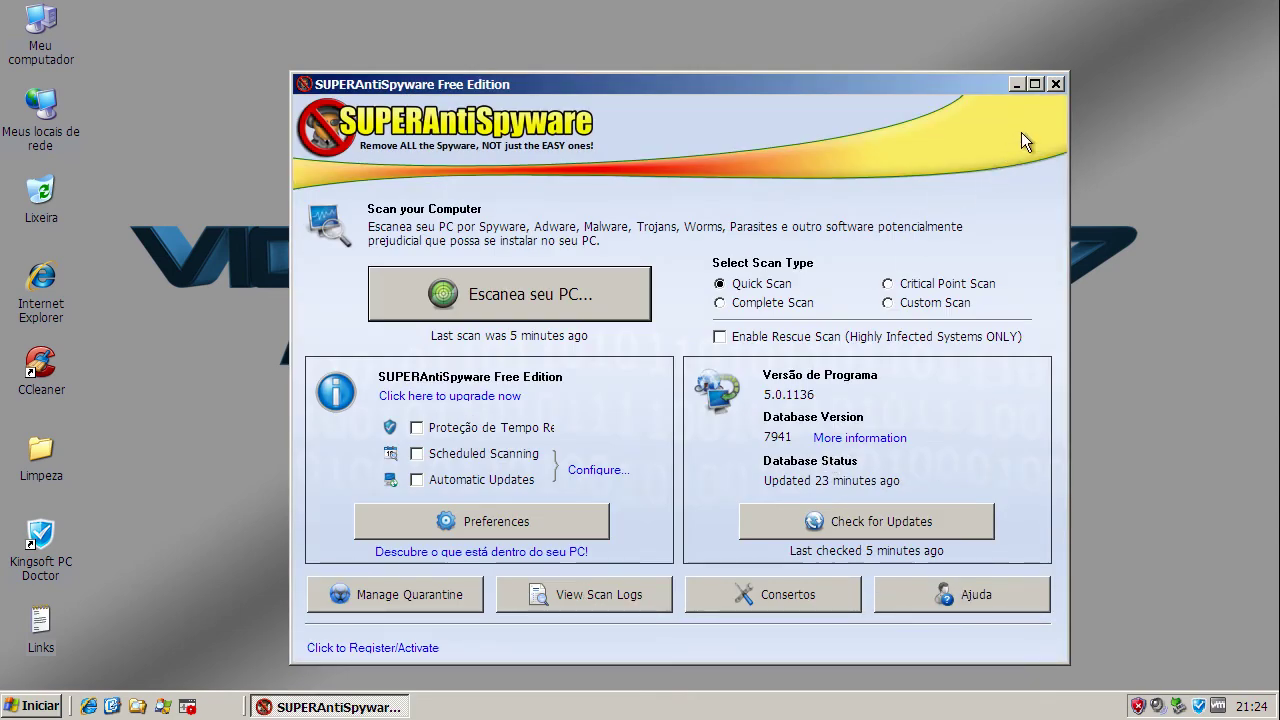
pyautogui.click(1056, 85)
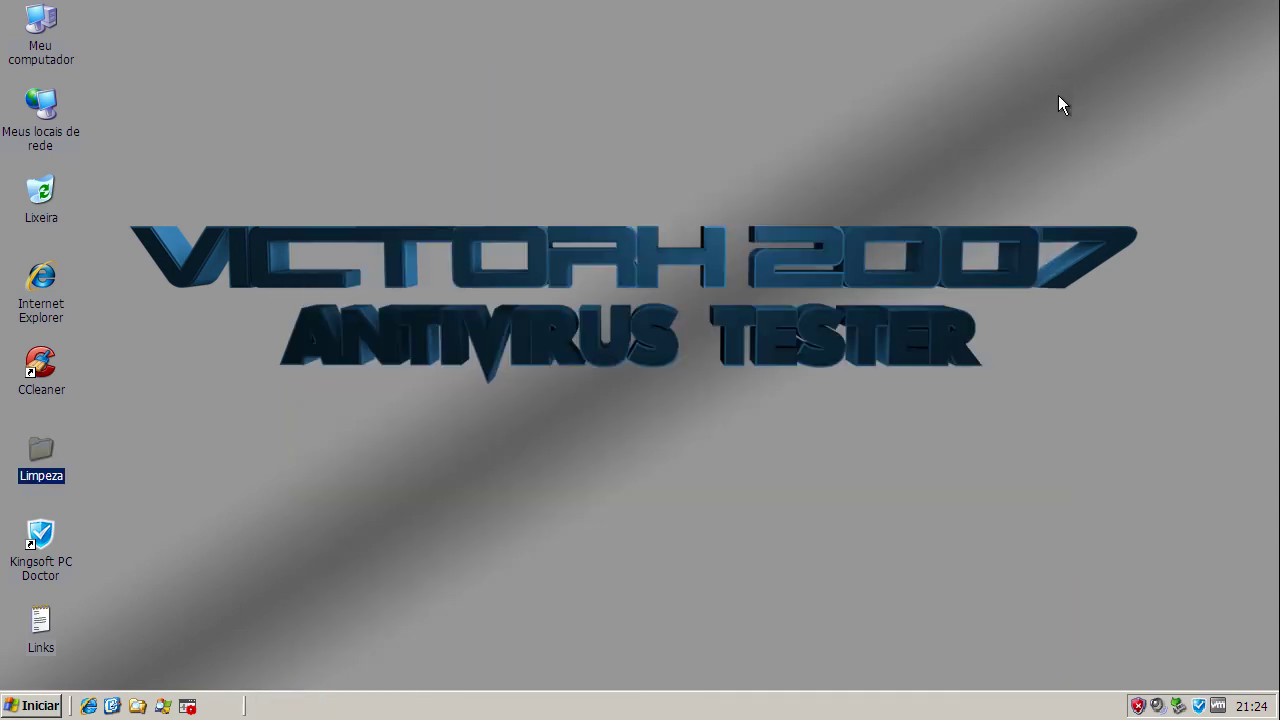
# Switch to Kingsoft PC Doctor and review its Security, Optimizer and Cleaner sections, ending on the Home overview with the protection status.
pyautogui.click(1200, 707)
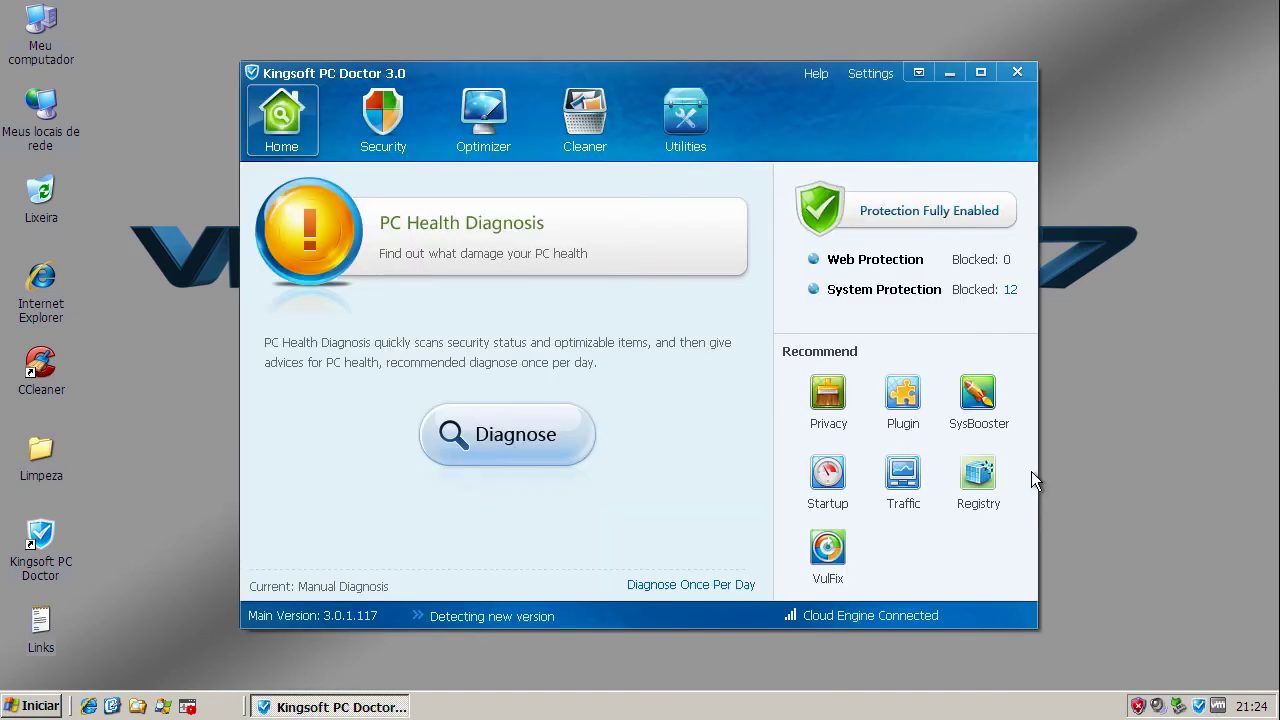
pyautogui.moveTo(457, 65); pyautogui.dragTo(439, 74)
pyautogui.click(378, 125)
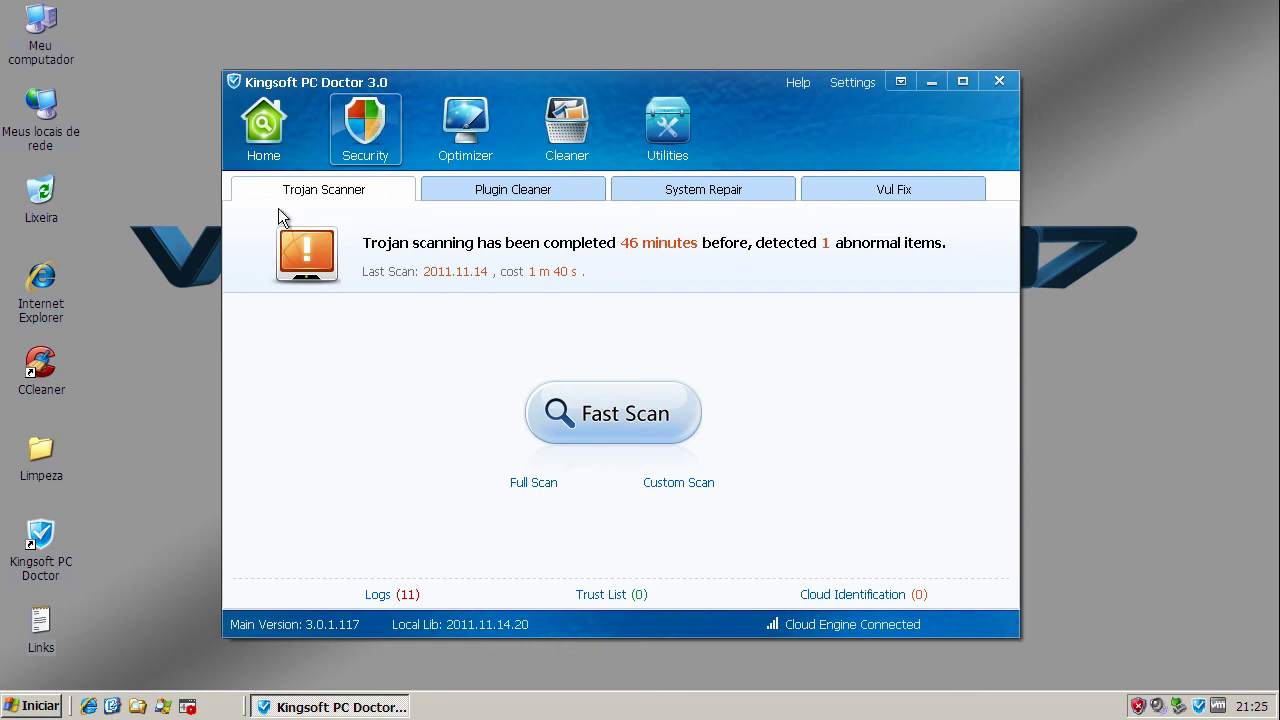
pyautogui.click(261, 147)
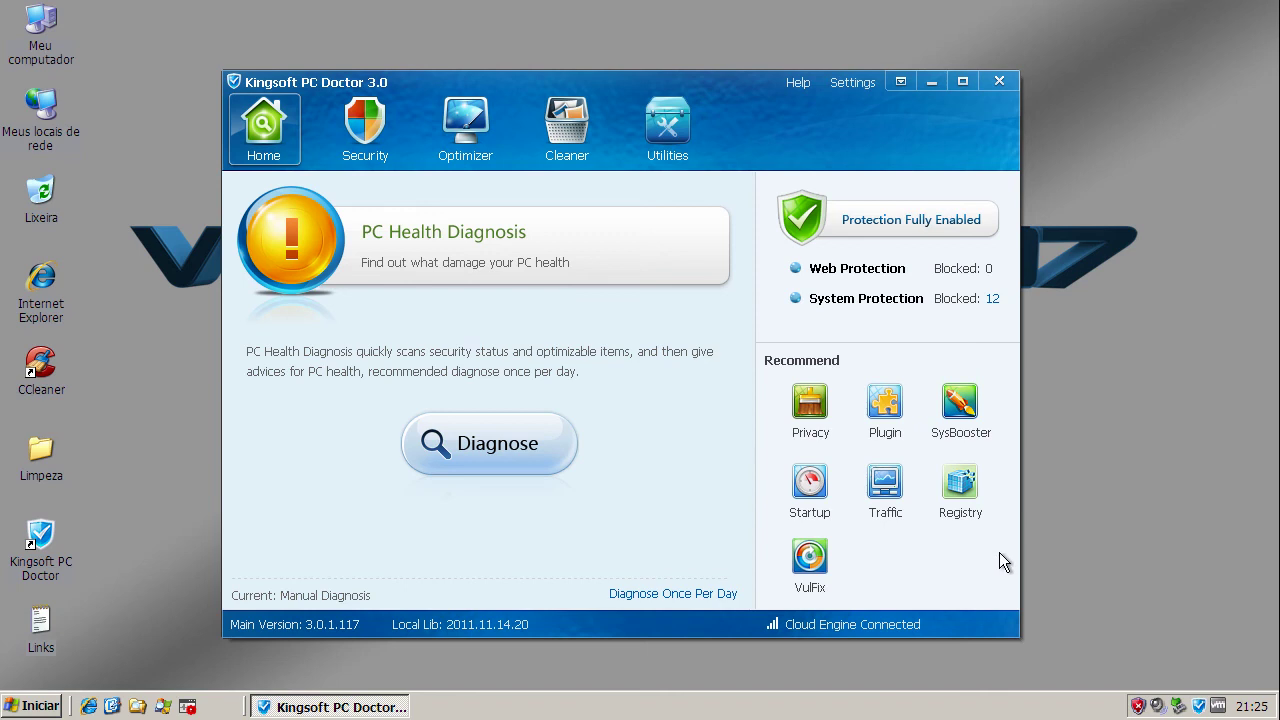
pyautogui.click(357, 140)
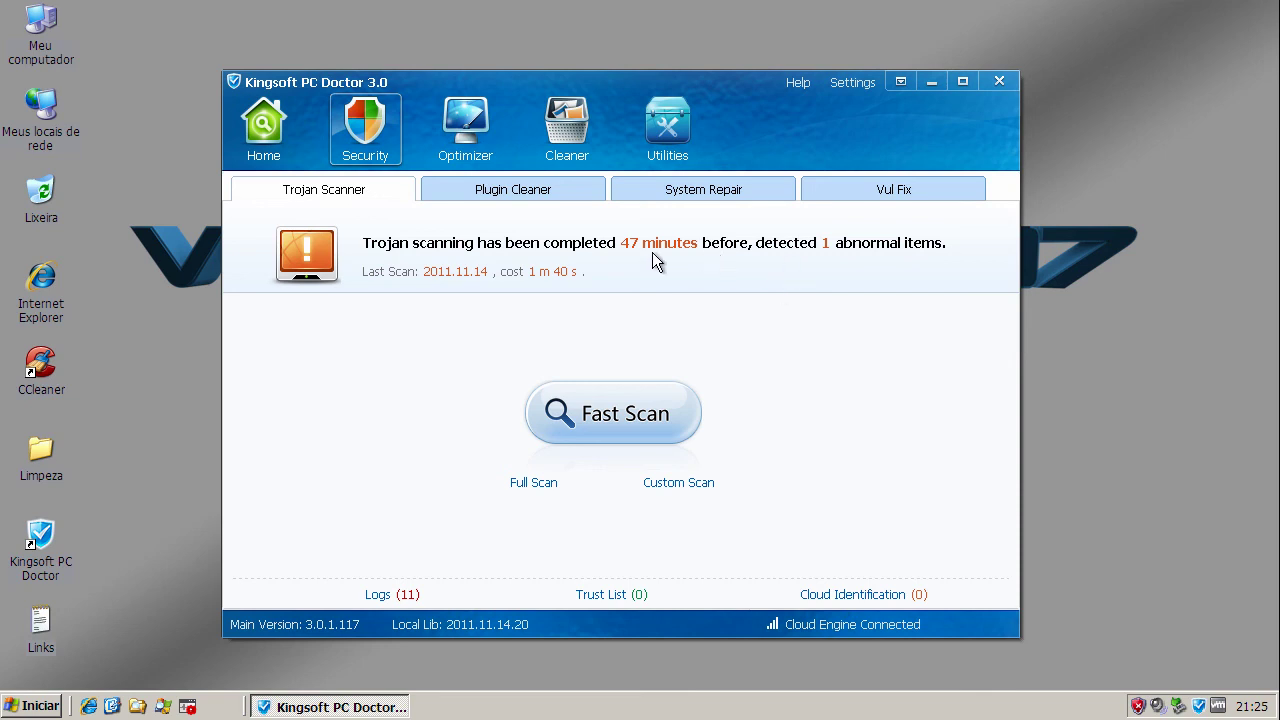
pyautogui.click(471, 127)
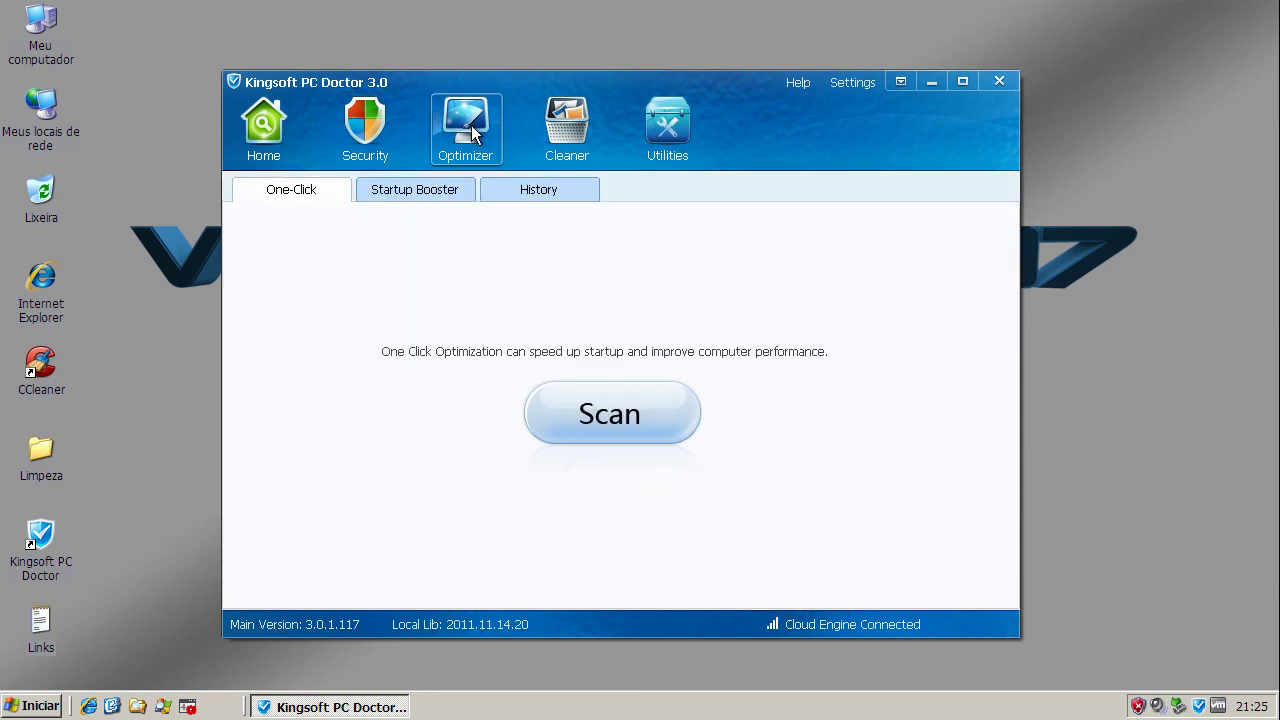
pyautogui.click(587, 126)
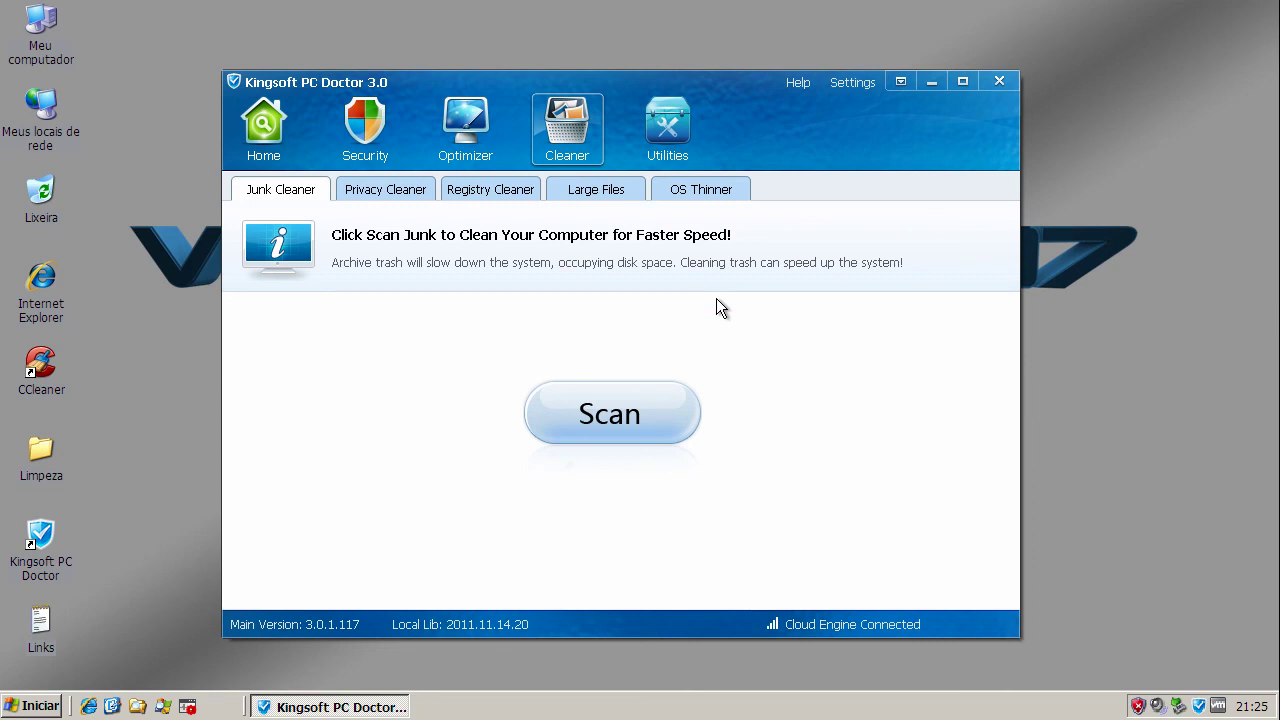
pyautogui.click(263, 126)
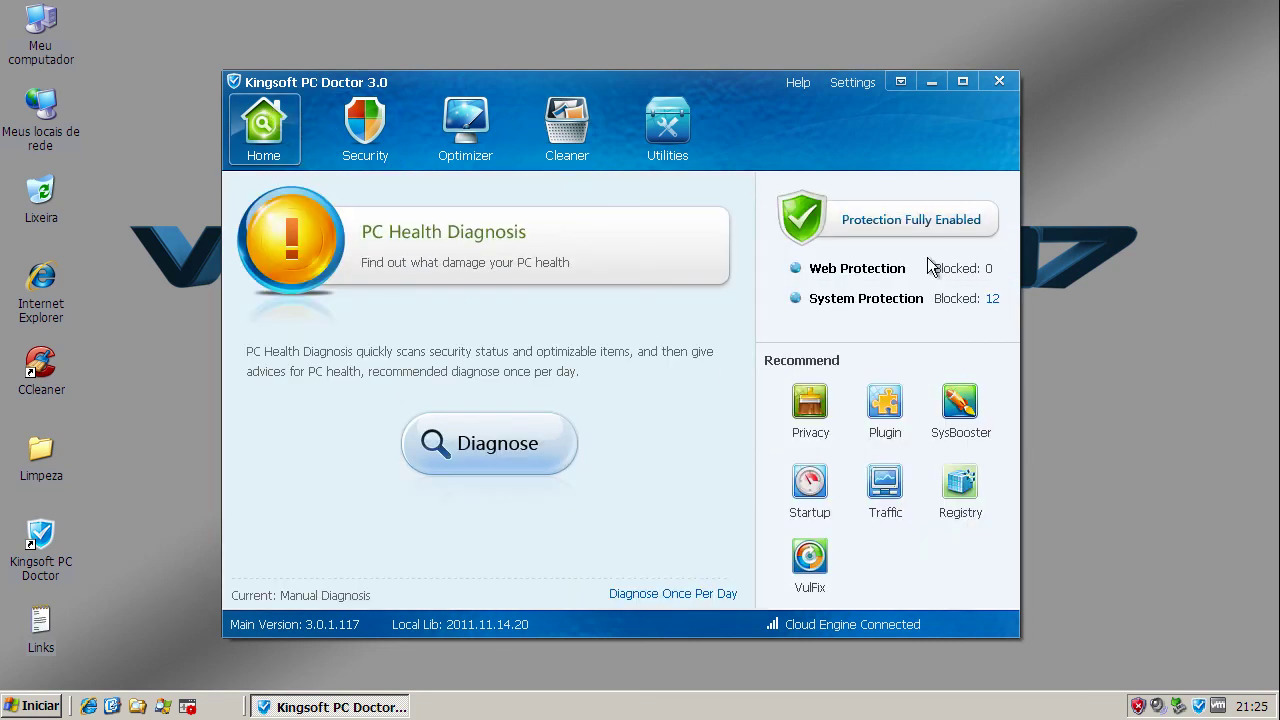